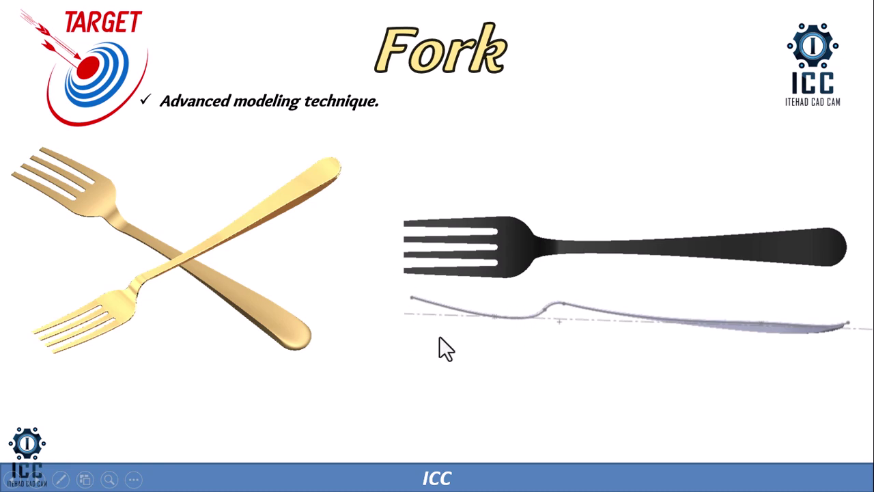
Step: Switch to SOLIDWORKS, create a new part and start a sketch on the Front Plane
key("alt+Tab")
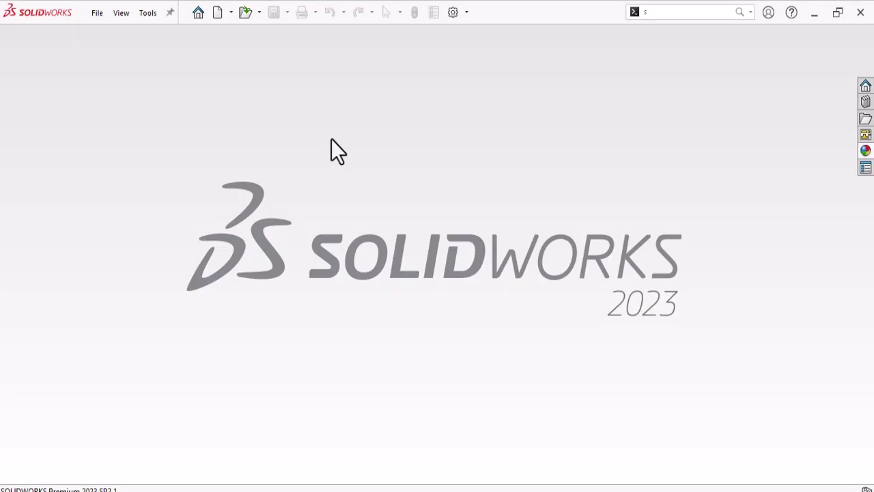
left_click(219, 13)
left_click(512, 385)
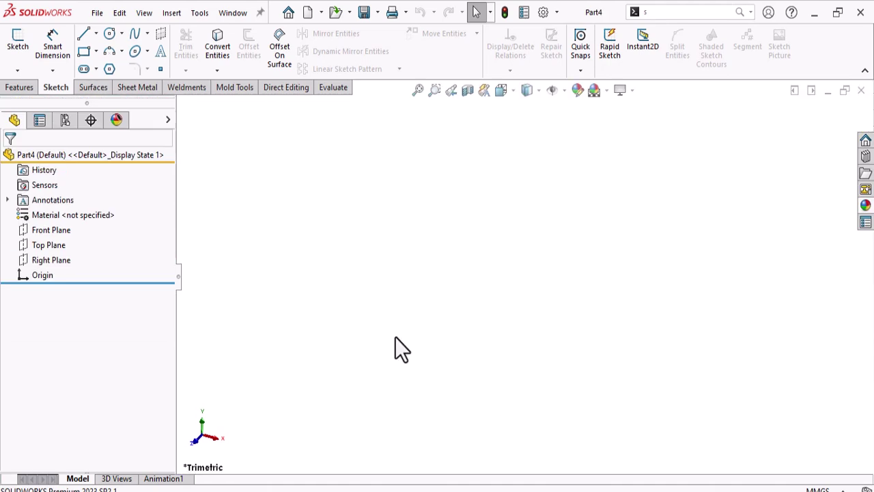
right_click(41, 235)
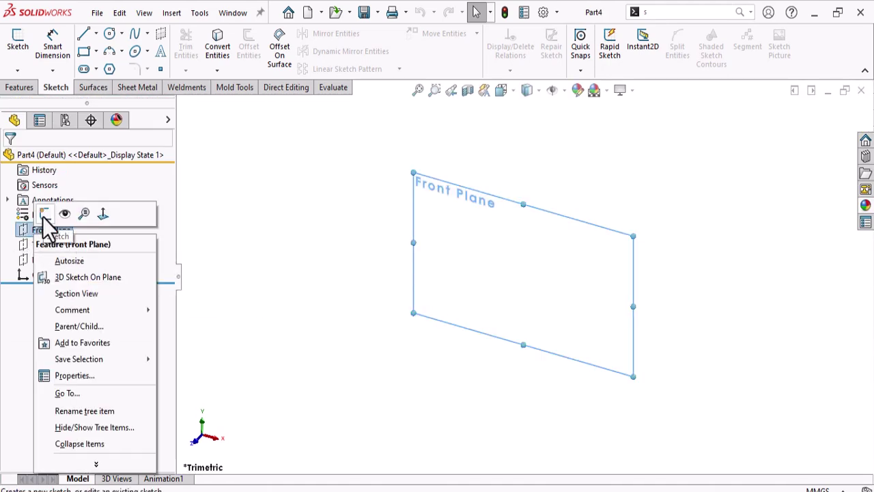
left_click(44, 215)
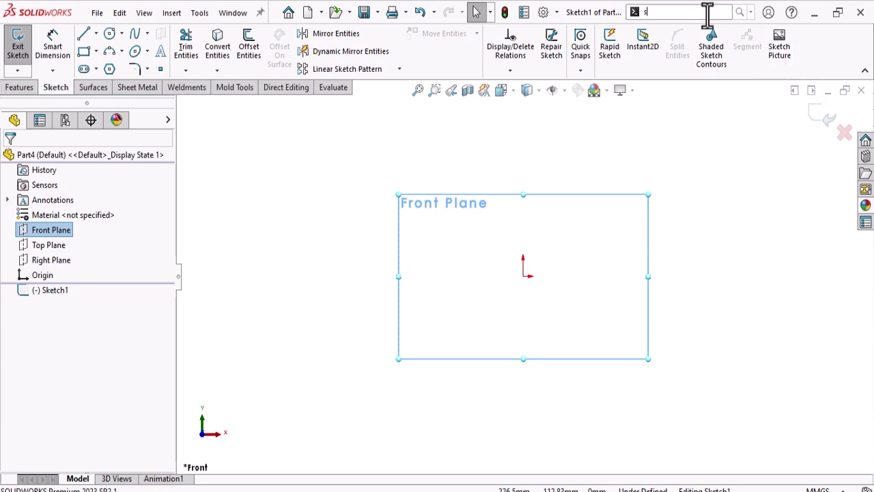
type("k")
mouse_move(698, 51)
left_mouse_down()
mouse_move(708, 65)
mouse_move(850, 59)
mouse_move(767, 33)
mouse_move(764, 102)
mouse_move(843, 205)
mouse_move(760, 74)
left_mouse_up()
left_click(751, 11)
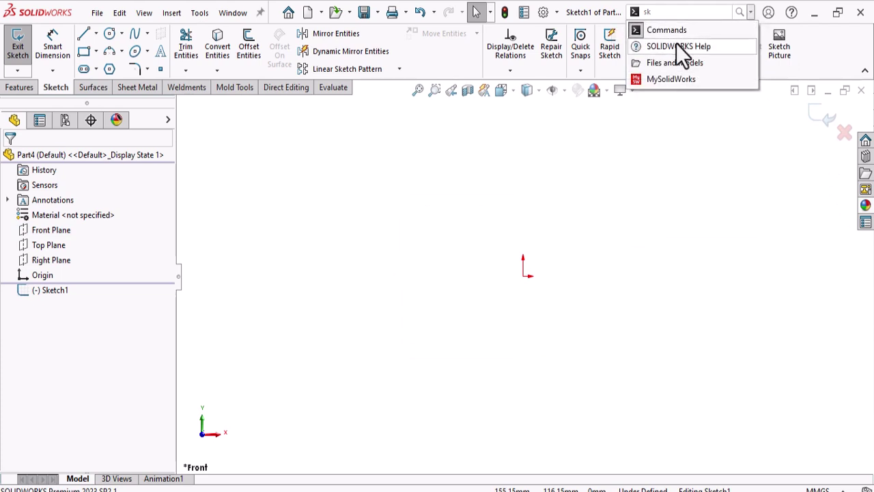
left_click(856, 43)
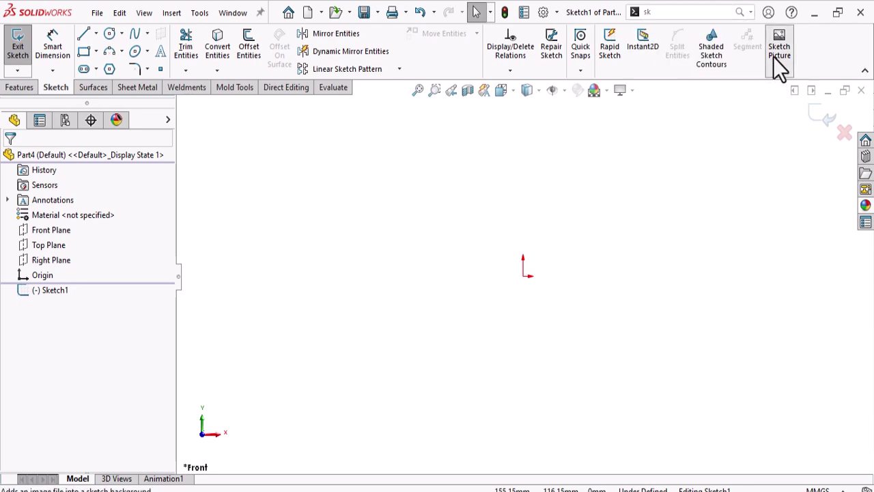
Step: Insert the fork side-profile image as a sketch picture at its default size
left_click(775, 58)
double_click(205, 101)
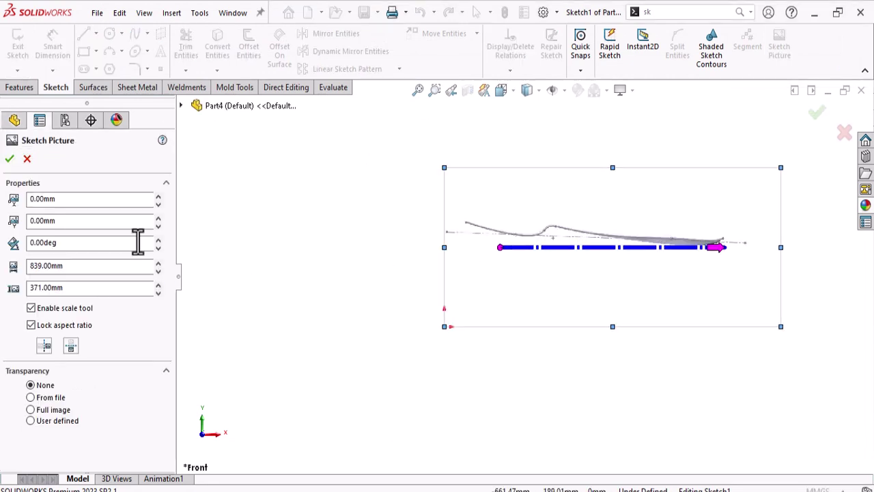
left_click(10, 160)
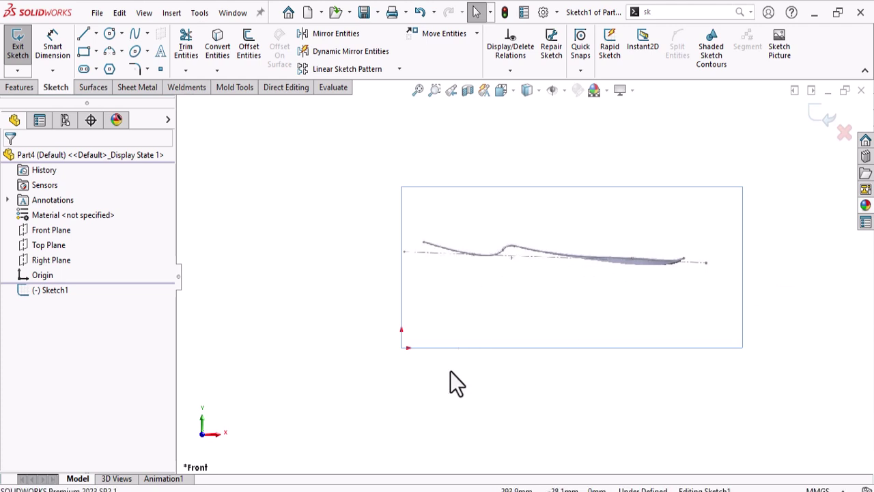
Step: Sketch a line from the origin across the picture's width, about 663 mm long, and make it horizontal
key("l")
scroll(437, 351, "down", 1)
left_click(399, 343)
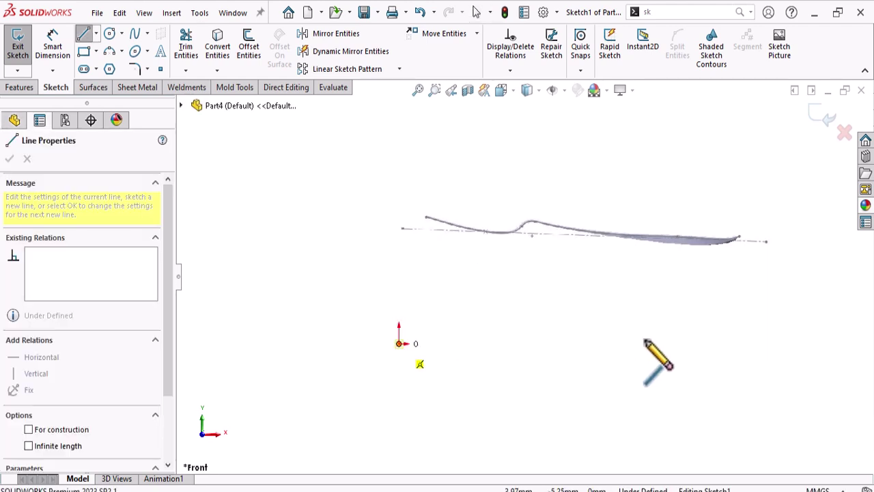
left_click(725, 335)
right_click(718, 337)
left_click(731, 348)
left_click(708, 335)
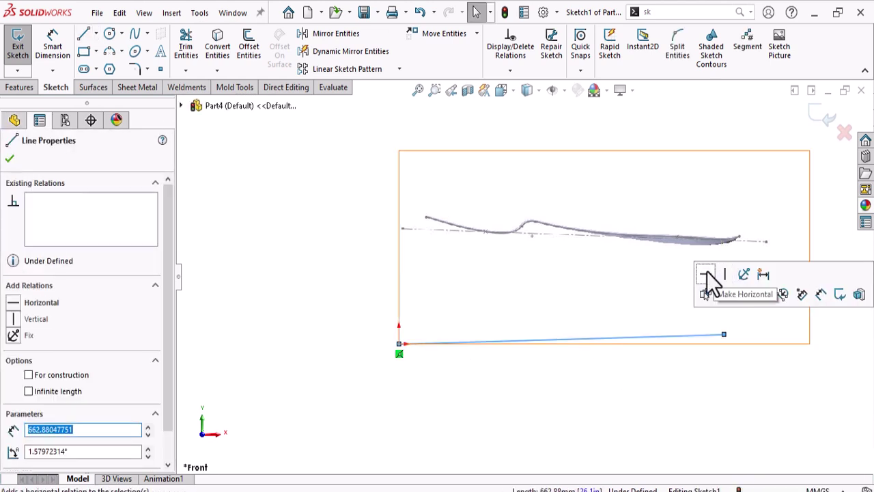
left_click(706, 272)
Step: Dimension the horizontal line to 180 mm and convert it to construction geometry
key("d")
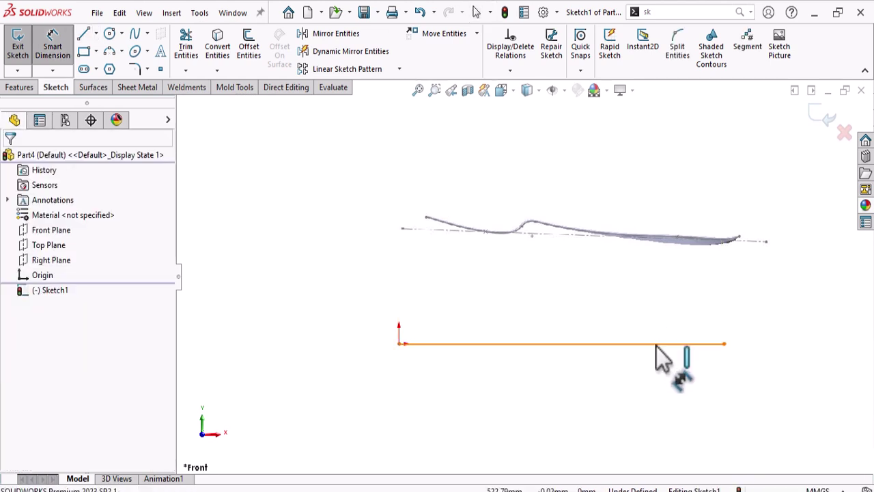
left_click(657, 351)
left_click(641, 403)
type("180")
key("Return")
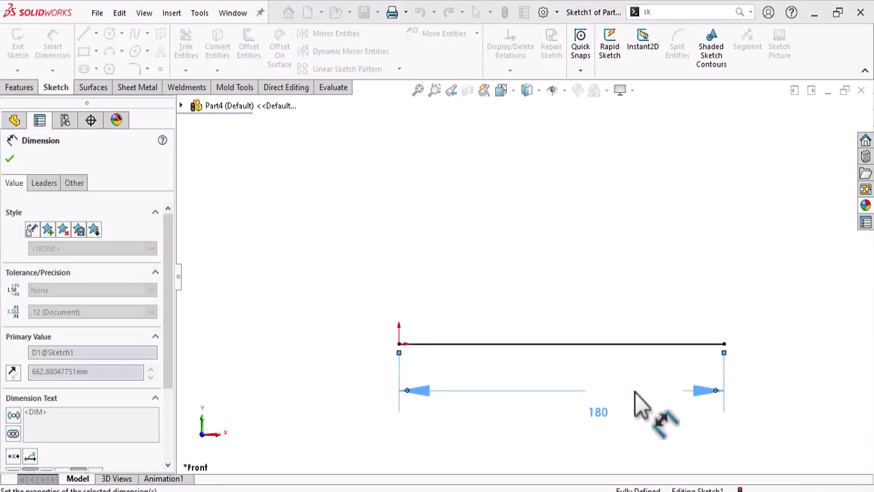
left_click(796, 381)
scroll(755, 377, "up", 2)
key("Escape")
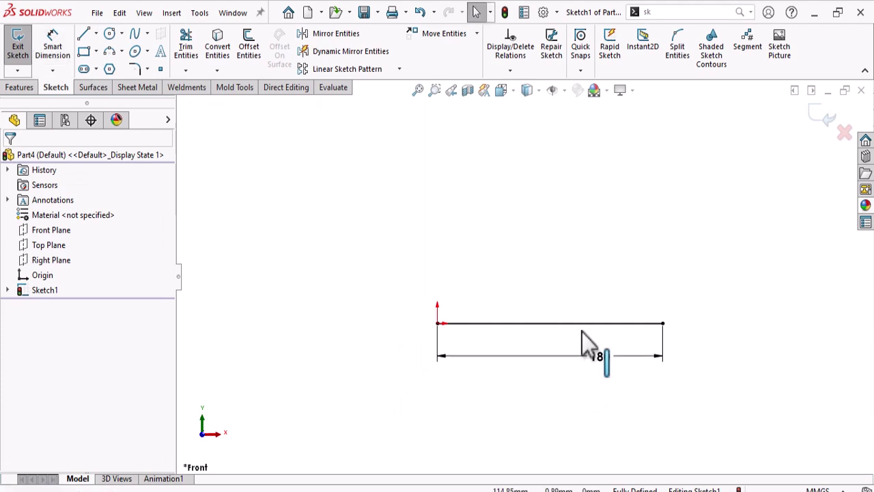
left_click(587, 324)
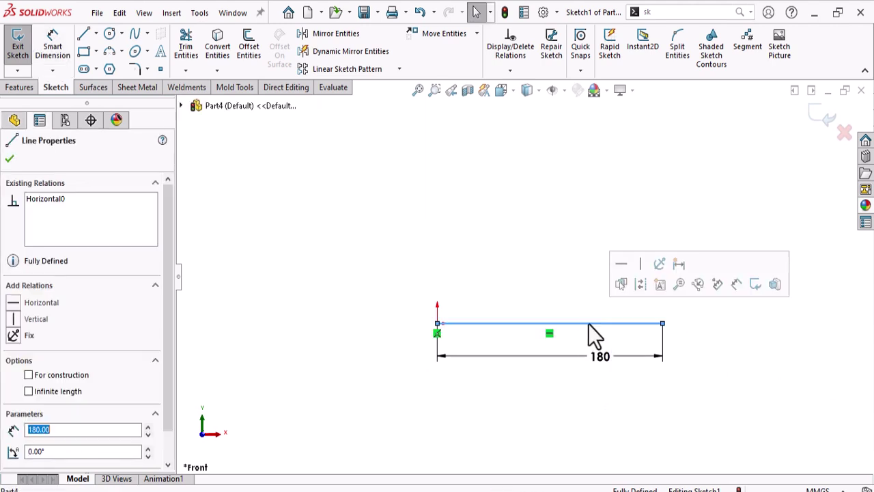
left_click(639, 288)
Step: Scale the fork picture down to about 154 mm wide and move it so the tine tip meets the origin
scroll(691, 225, "up", 6)
scroll(621, 225, "down", 3)
double_click(600, 229)
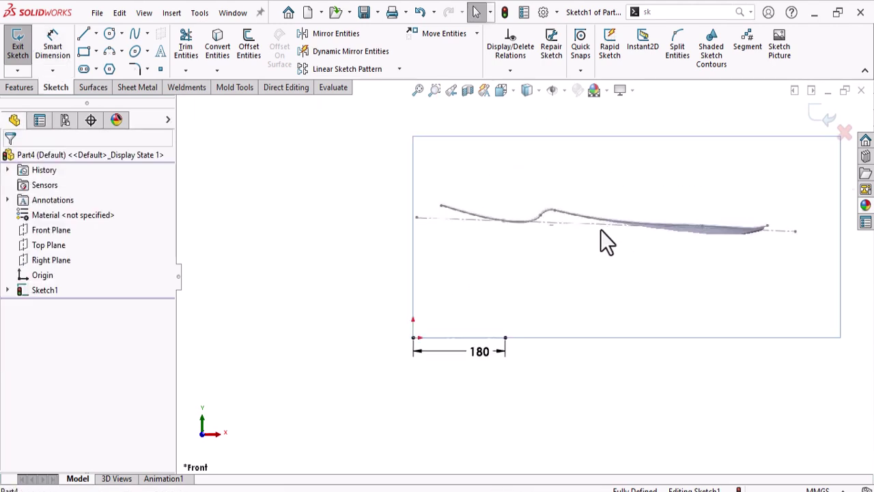
scroll(601, 239, "up", 2)
scroll(594, 230, "down", 3)
scroll(832, 159, "up", 1)
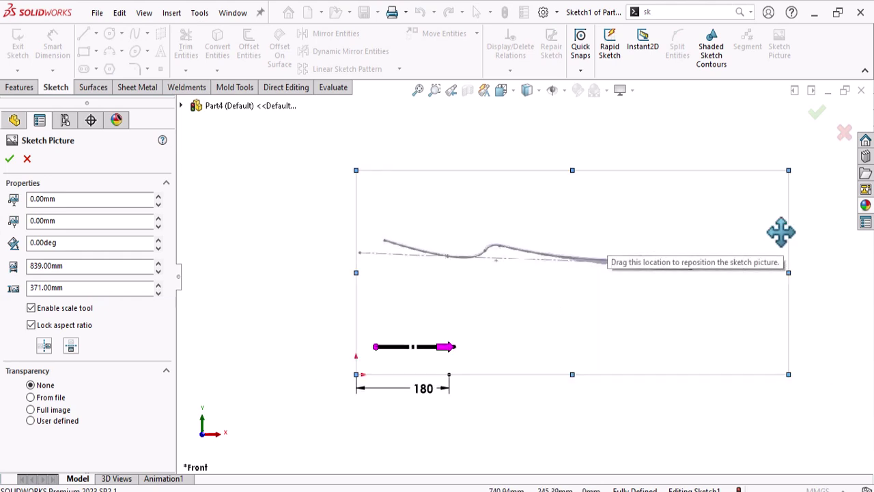
left_click_drag(788, 170, 435, 337)
scroll(427, 360, "down", 5)
mouse_move(384, 293)
left_mouse_down()
mouse_move(357, 316)
mouse_move(361, 375)
mouse_move(347, 368)
left_mouse_up()
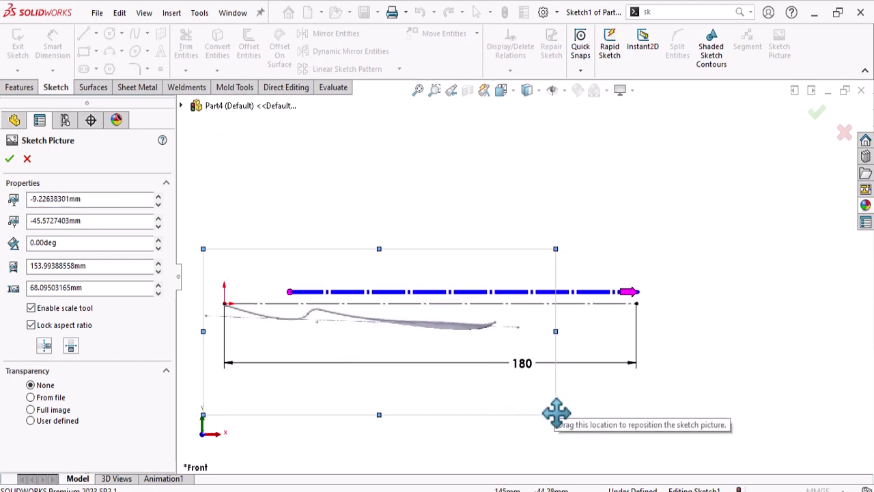
Step: Enlarge the fork picture to about 236 mm wide and reposition it so the profile spans the 180 mm construction line
mouse_move(554, 414)
left_mouse_down()
mouse_move(624, 455)
mouse_move(722, 482)
left_mouse_up()
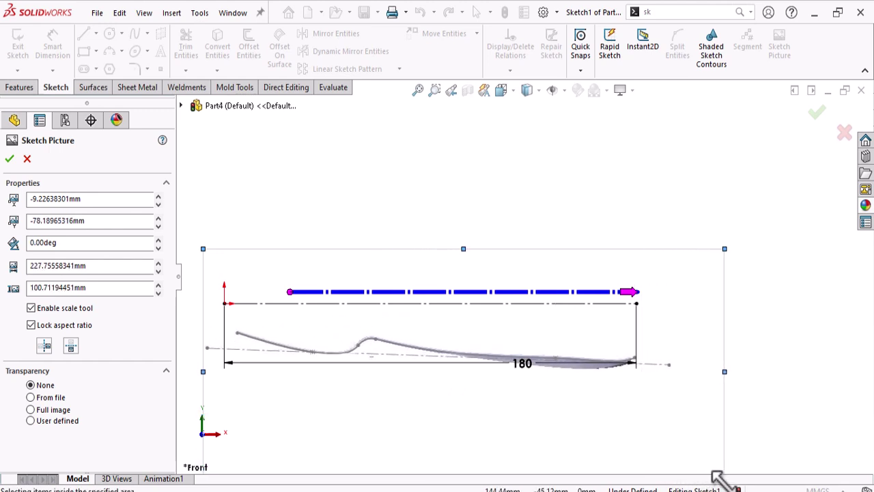
left_click_drag(362, 346, 350, 322)
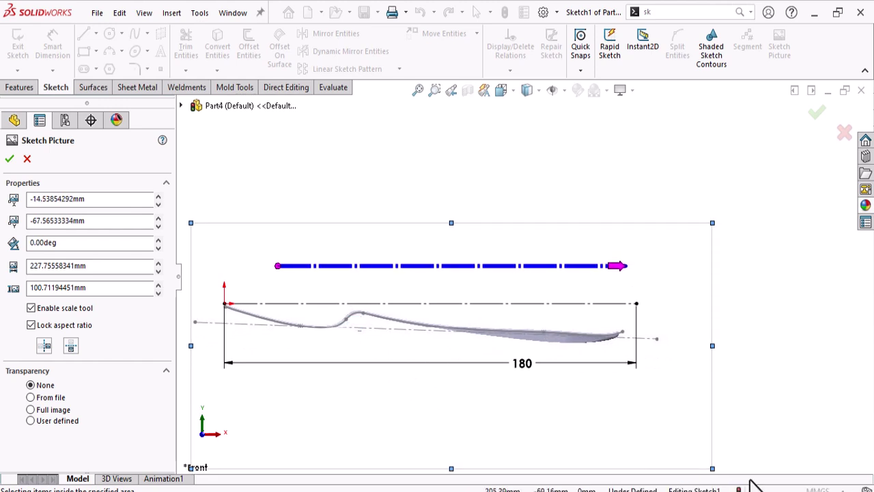
scroll(723, 373, "up", 2)
left_click_drag(654, 409, 661, 415)
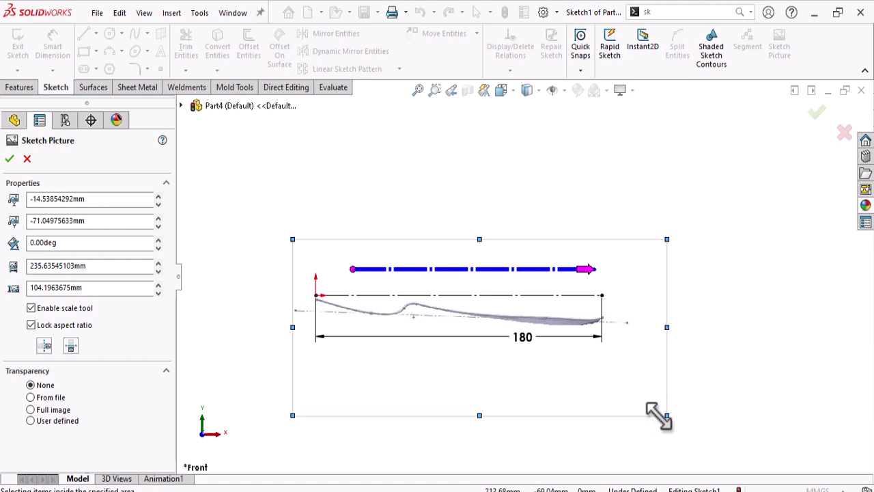
Step: Set the sketch picture to full-image transparency at 0.80 and finish editing it
scroll(522, 331, "down", 2)
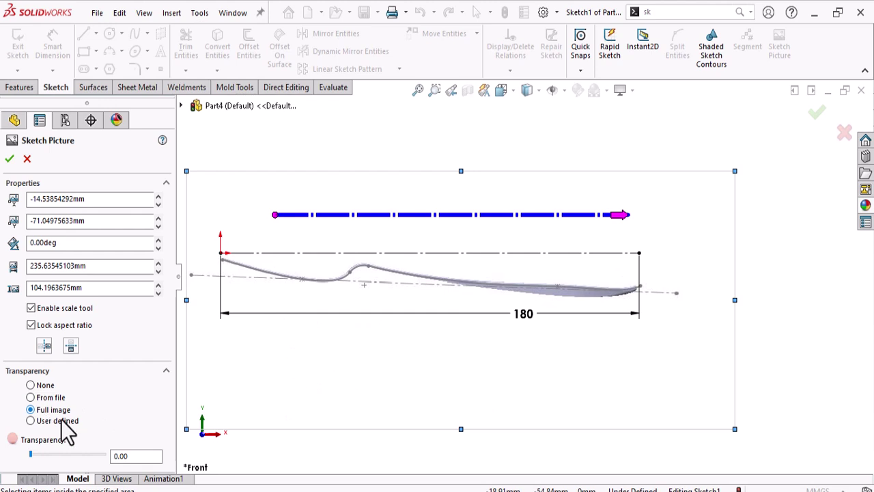
left_click_drag(45, 457, 90, 464)
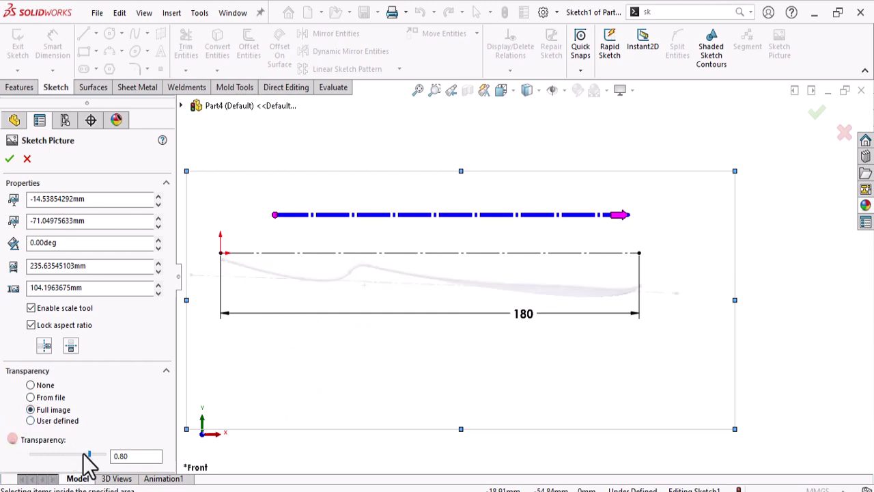
left_click(9, 159)
Step: Examine how the faded fork profile lines up with the 180 mm construction line
scroll(425, 264, "up", 3)
scroll(702, 388, "down", 3)
scroll(754, 345, "up", 1)
scroll(754, 344, "down", 2)
scroll(644, 355, "up", 2)
scroll(322, 267, "down", 2)
scroll(348, 259, "up", 1)
scroll(314, 261, "up", 1)
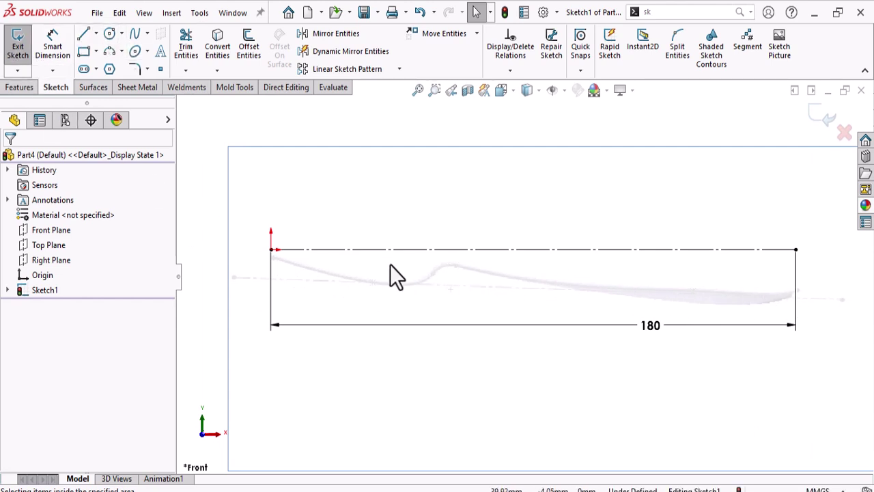
Step: Sketch a sloping line along the tine profile from just below the origin to about X 34.9, Y -9.6 mm
scroll(387, 265, "up", 1)
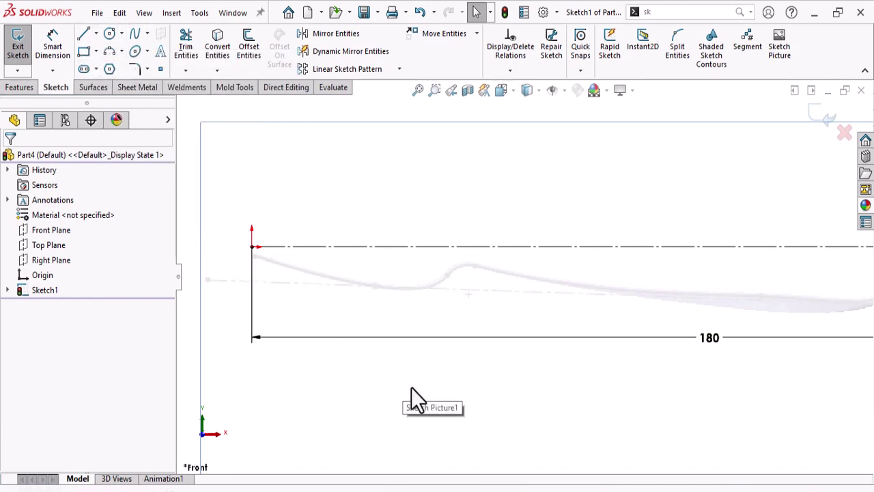
key("l")
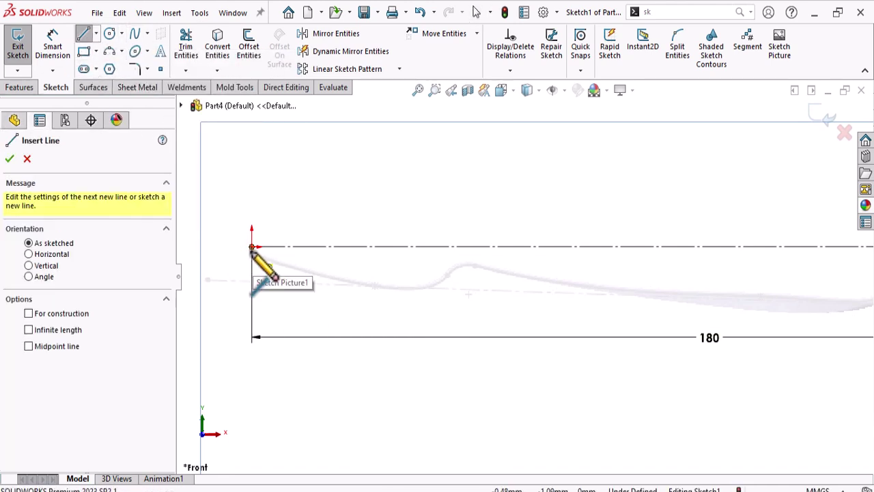
scroll(267, 250, "up", 4)
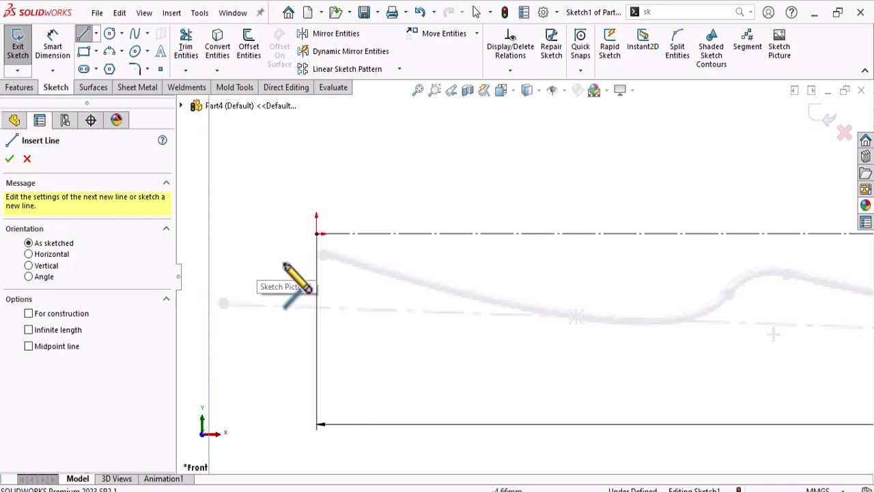
left_click(317, 244)
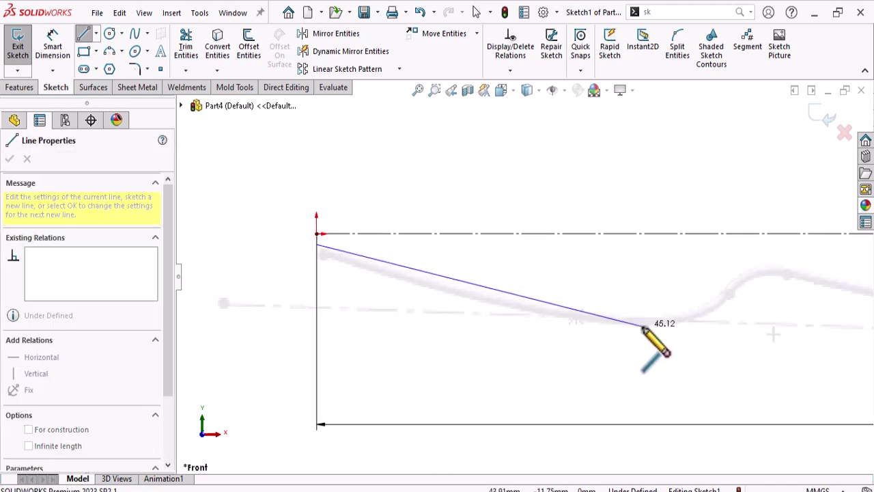
left_click(575, 309)
Step: Continue the profile with three tangent arcs through the fork's dip and up over the neck, ending the chain at the handle's start
key("a")
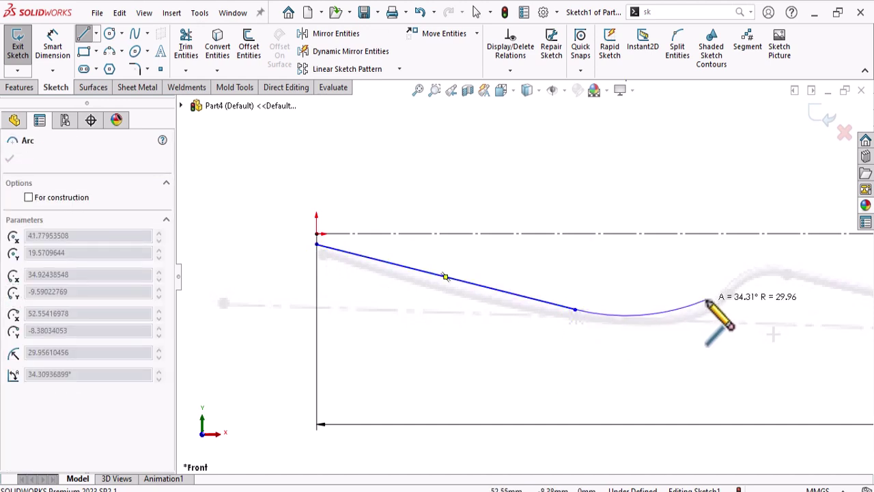
left_click(674, 316)
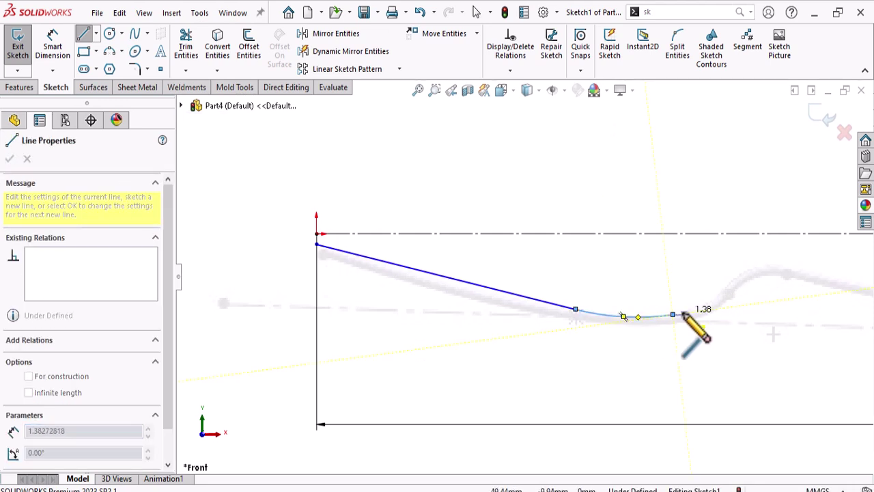
left_click(726, 288)
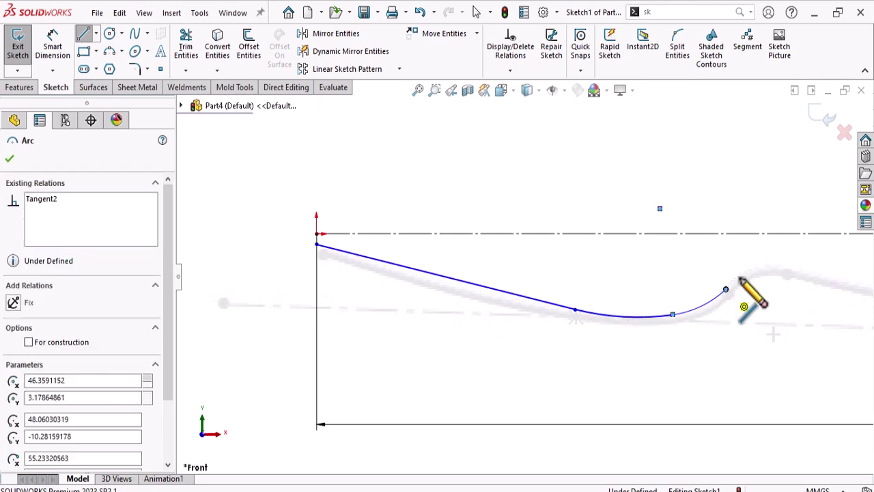
scroll(735, 289, "up", 2)
scroll(772, 293, "down", 3)
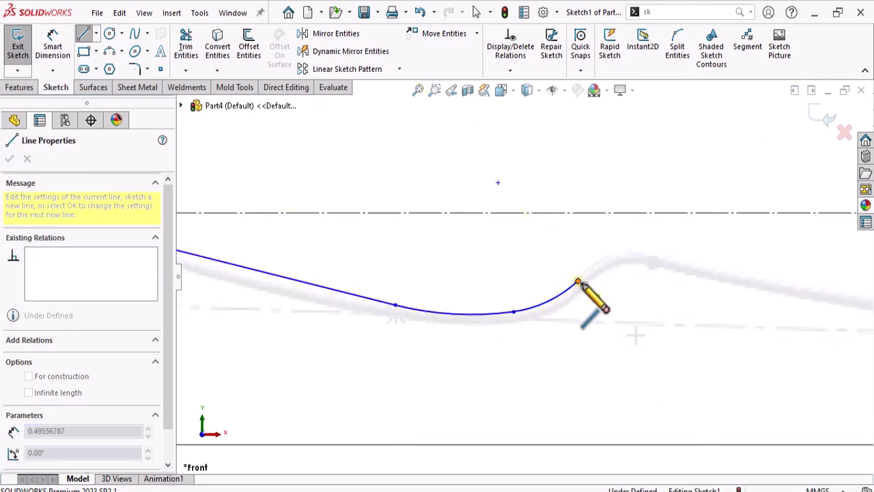
left_click(654, 258)
scroll(723, 293, "up", 5)
scroll(530, 309, "down", 3)
right_click(579, 284)
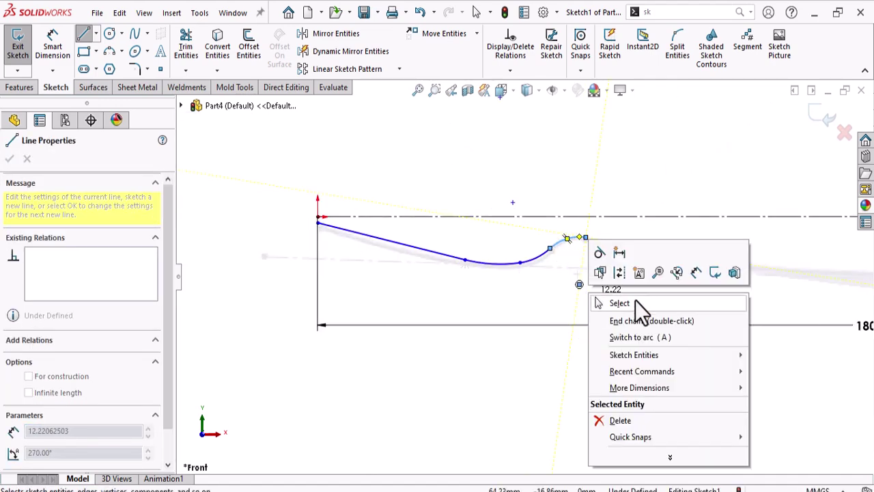
left_click(632, 302)
Step: Draw a spline from the neck arc's end along the handle's upper edge, through about X 124, Y -11.6 mm, to the handle's end
scroll(639, 285, "up", 3)
scroll(738, 266, "down", 3)
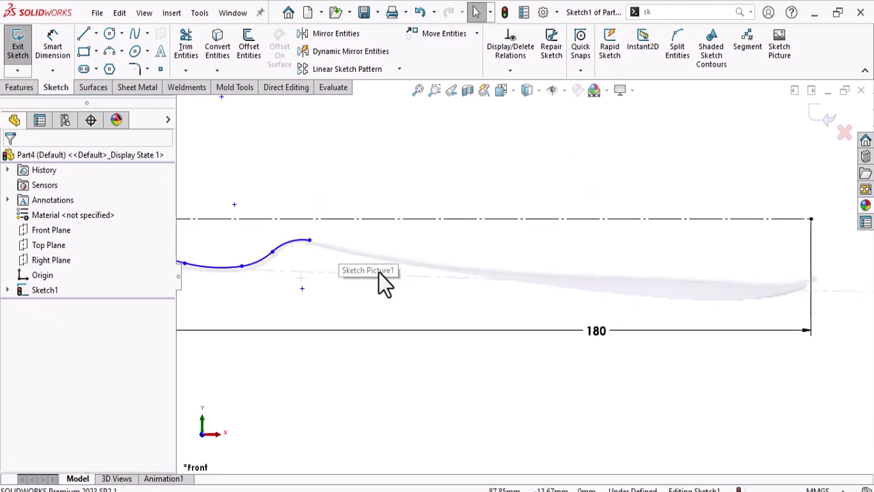
left_click(136, 35)
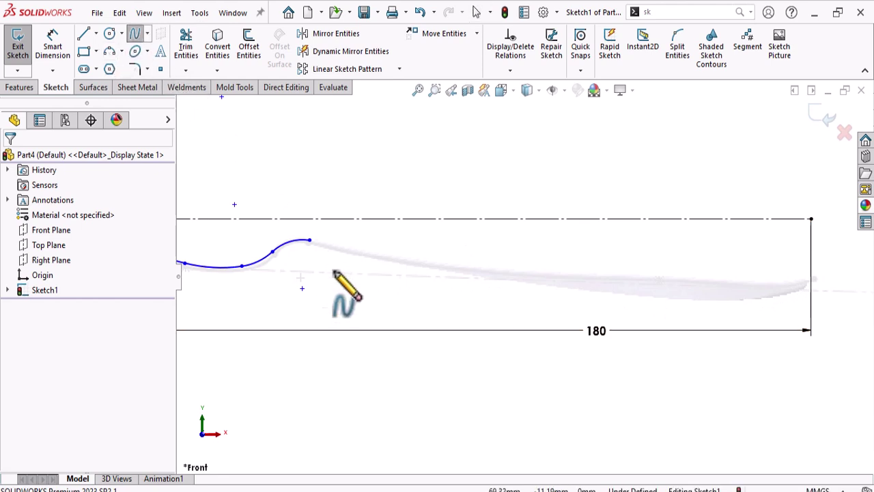
left_click(309, 239)
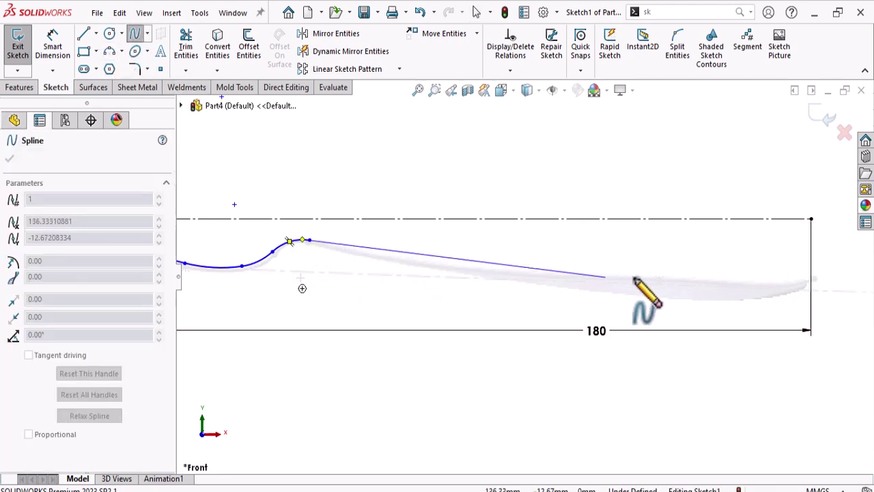
left_click(572, 274)
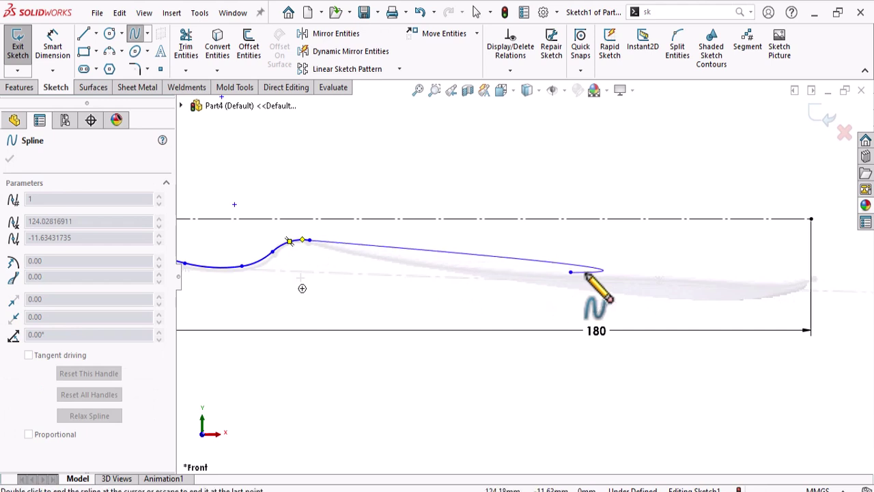
right_click(818, 277)
left_click(815, 287)
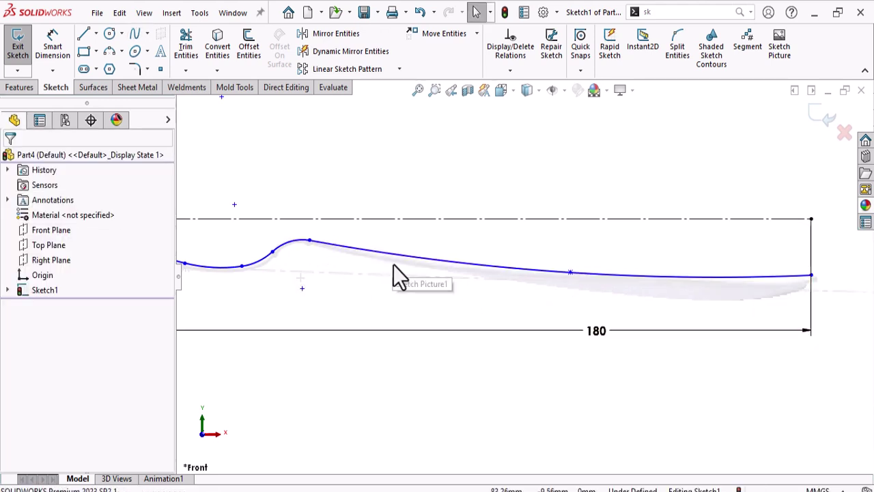
Step: Adjust the spline's starting handle and make the spline tangent to the neck arc
scroll(408, 263, "down", 3)
left_click(345, 253)
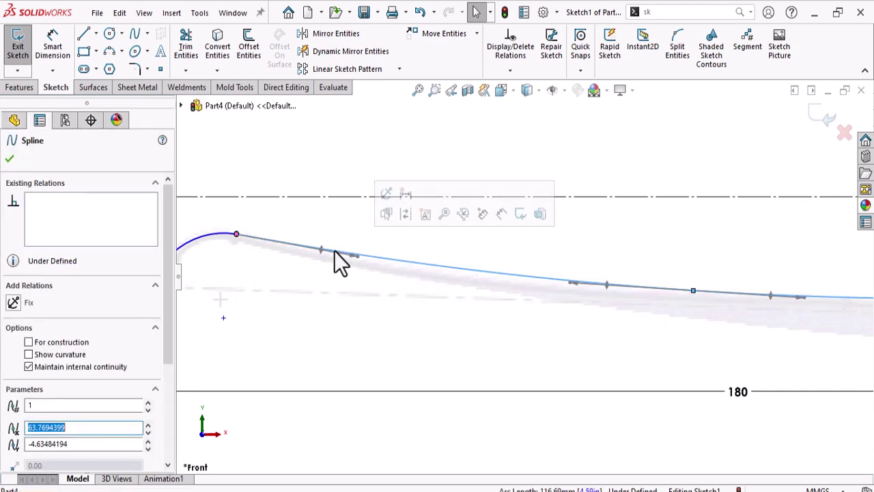
left_click_drag(323, 253, 314, 253)
scroll(275, 258, "down", 3)
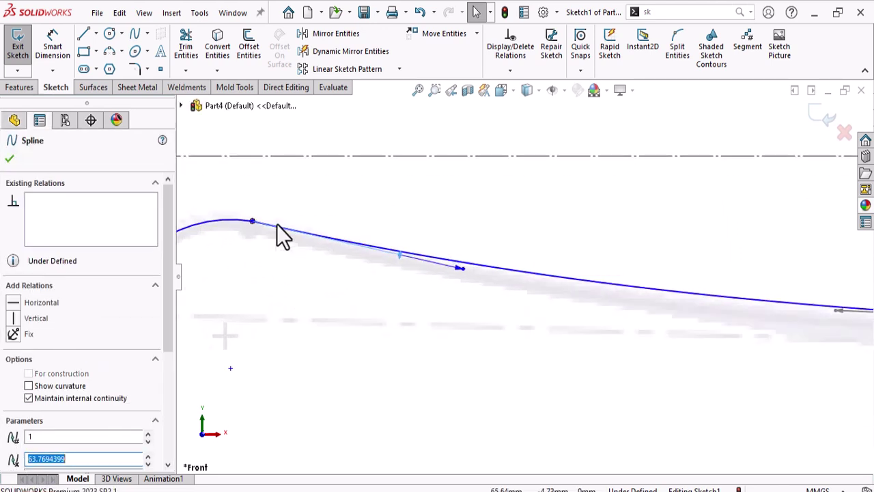
left_click(277, 228)
left_click(232, 235, "ctrl")
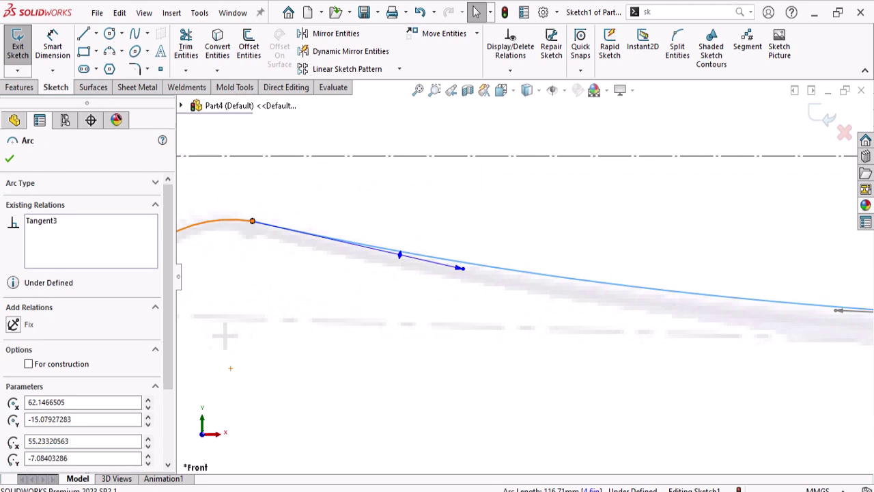
left_click(263, 163)
scroll(406, 304, "up", 5)
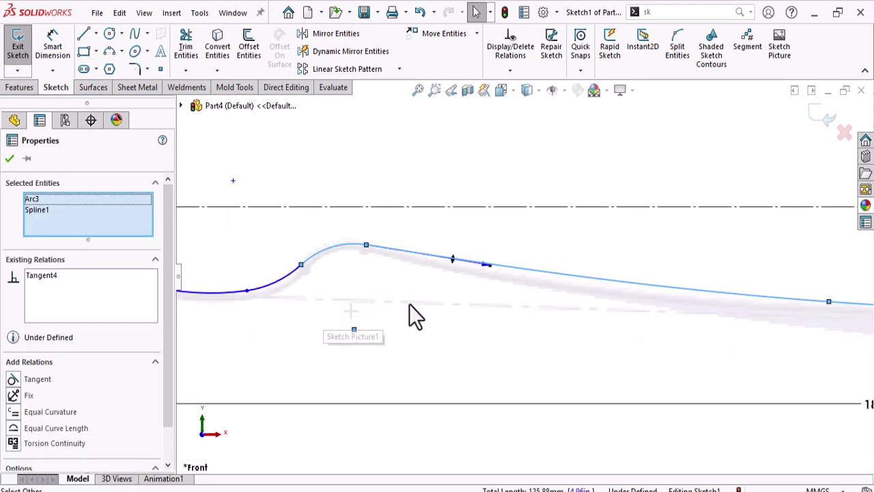
Step: Reshape the spline with its start and middle tangency handles so it follows the handle's upper edge in the picture
scroll(561, 259, "down", 5)
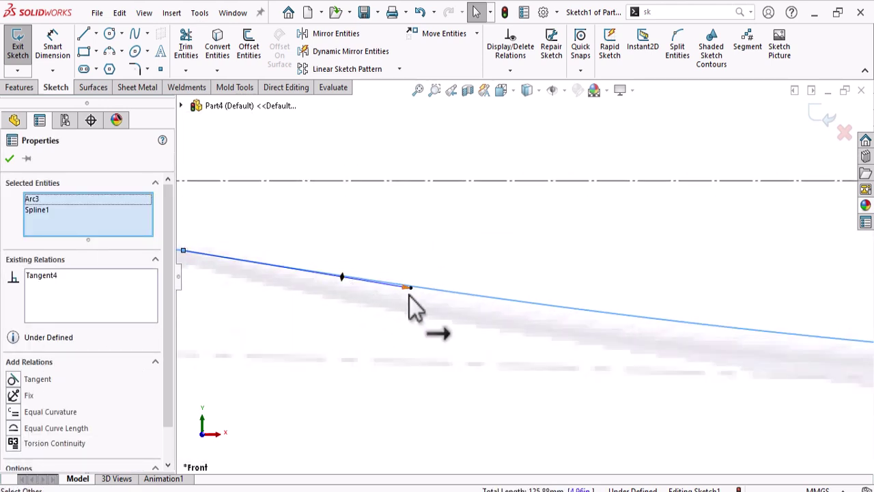
left_click_drag(407, 297, 378, 302)
scroll(568, 300, "up", 5)
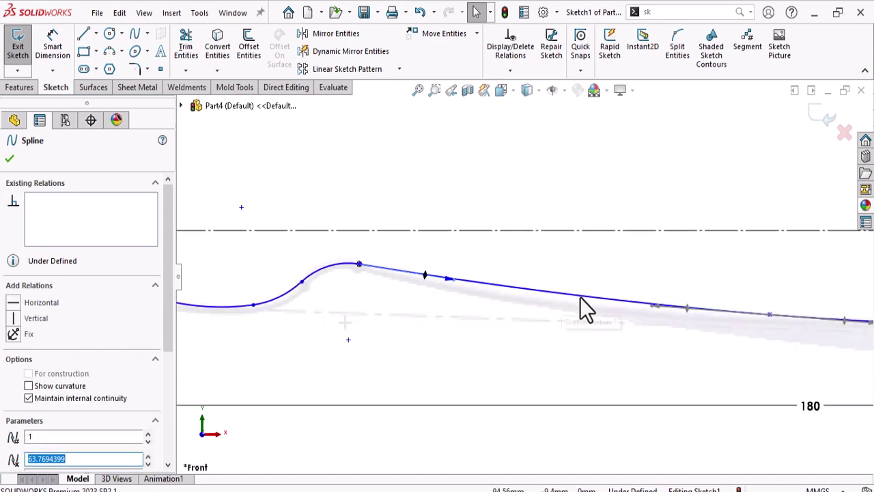
scroll(665, 301, "up", 2)
scroll(478, 289, "down", 2)
scroll(464, 279, "up", 1)
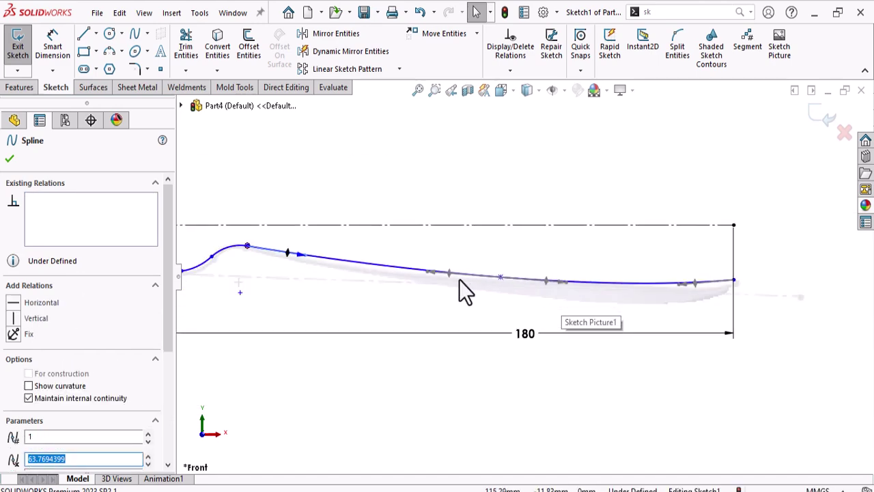
left_click_drag(447, 277, 439, 275)
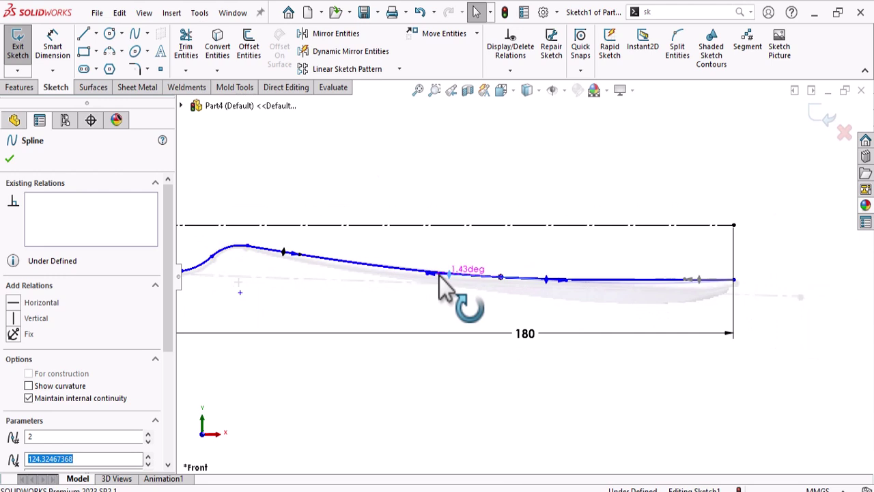
scroll(656, 289, "down", 2)
scroll(666, 291, "up", 7)
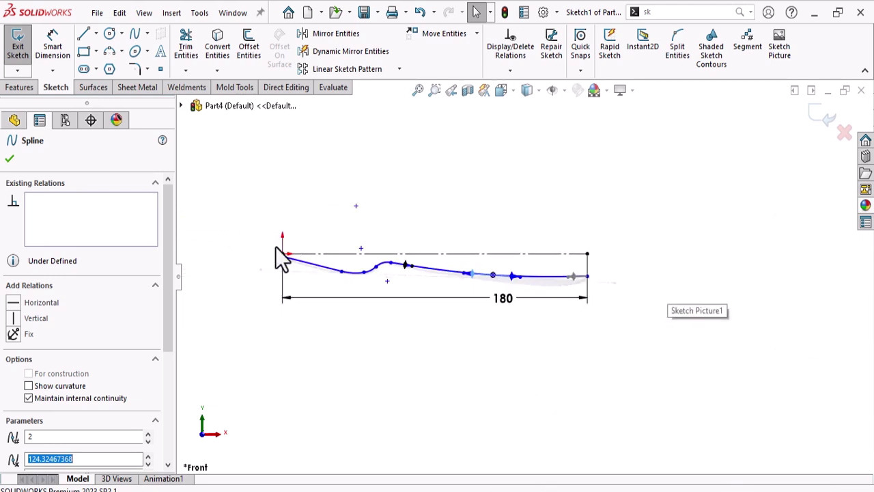
Step: Add a vertical relation between the start point of the tine line and the construction line's end at the origin
scroll(286, 244, "down", 4)
scroll(379, 276, "down", 4)
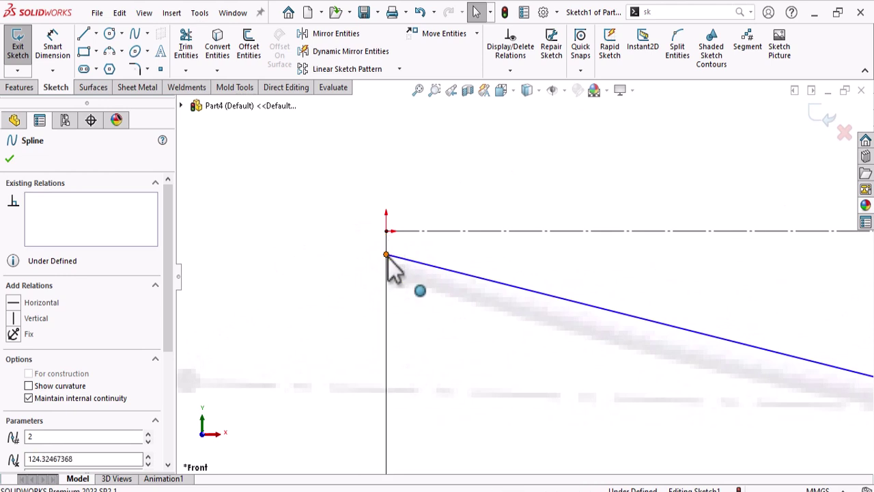
left_click(387, 255)
left_click(386, 232, "ctrl")
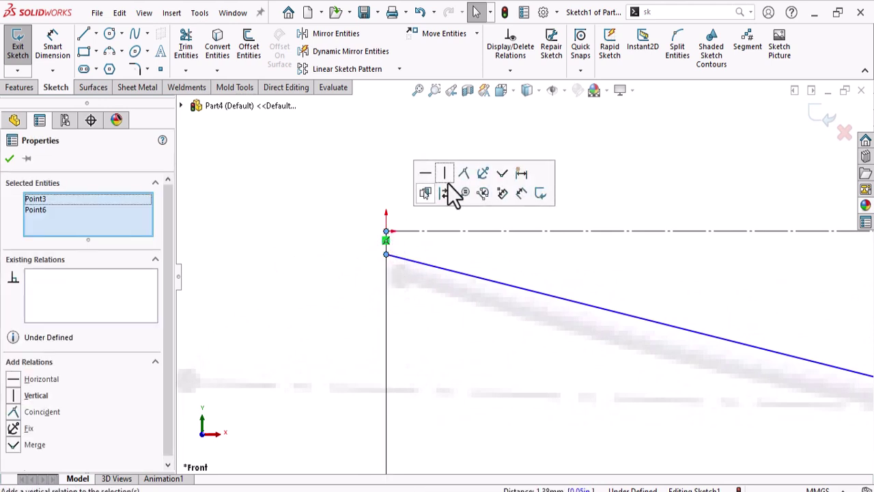
left_click(446, 175)
key("f")
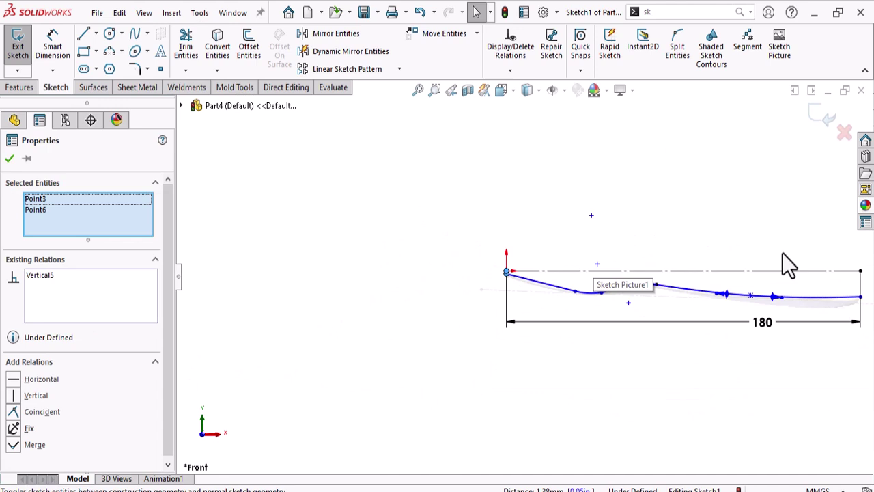
Step: Align the spline's end point vertically with the far end of the 180 mm construction line
scroll(781, 307, "down", 5)
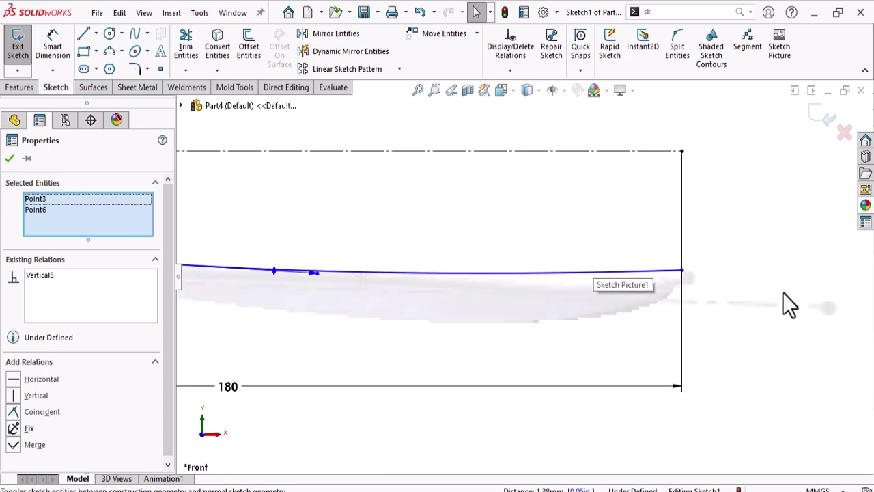
left_click(681, 271)
left_click(682, 151, "ctrl")
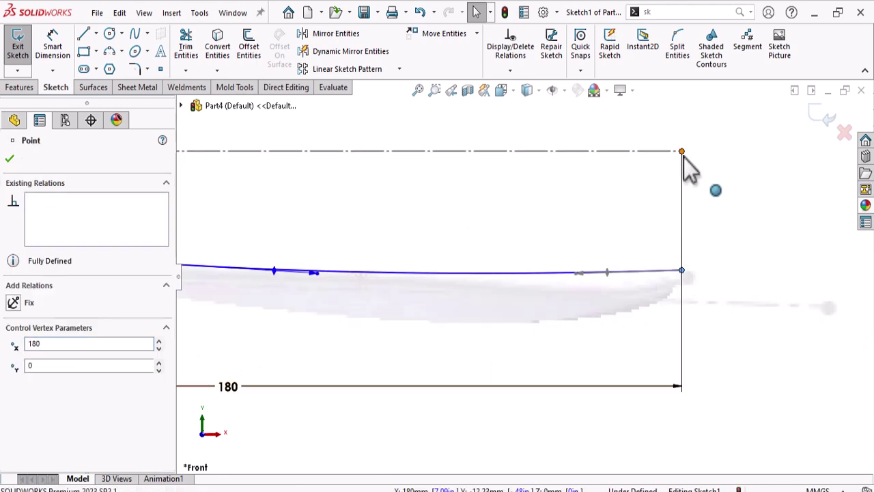
left_click(731, 246)
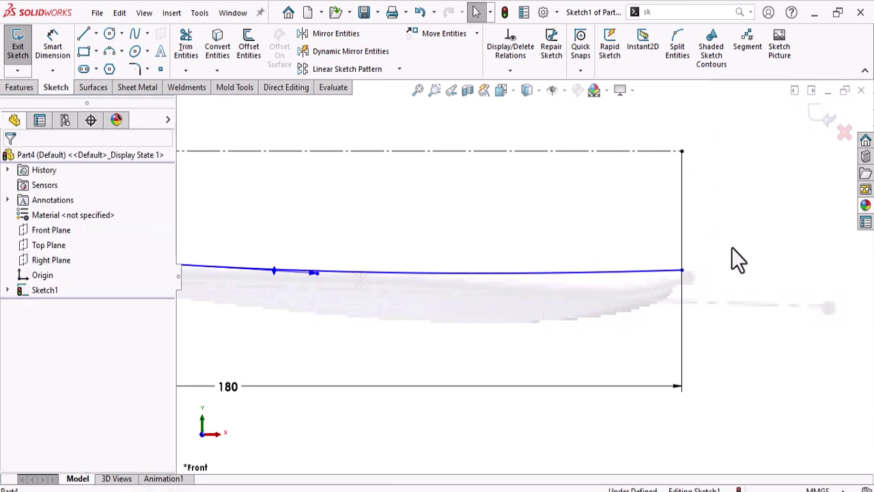
scroll(611, 264, "up", 5)
scroll(222, 247, "up", 1)
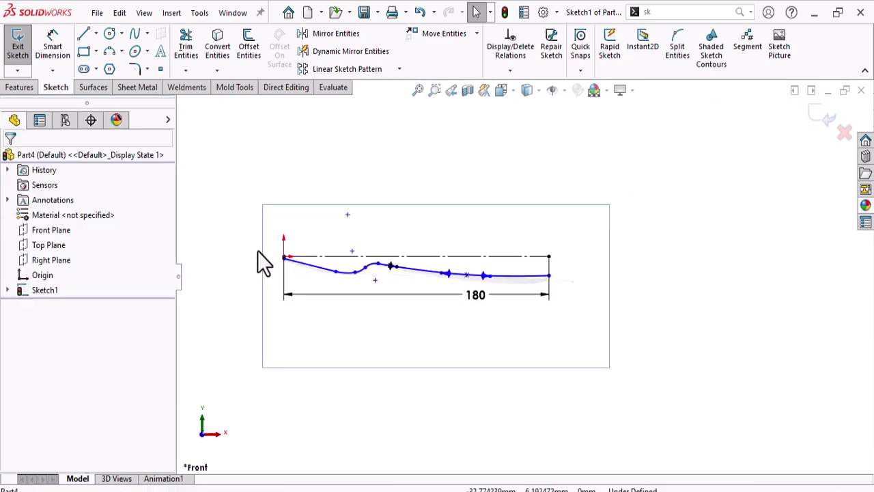
Step: Fine-tune the spline's end point and end tangency handle at the tip of the fork handle, and exit the sketch
scroll(194, 244, "down", 2)
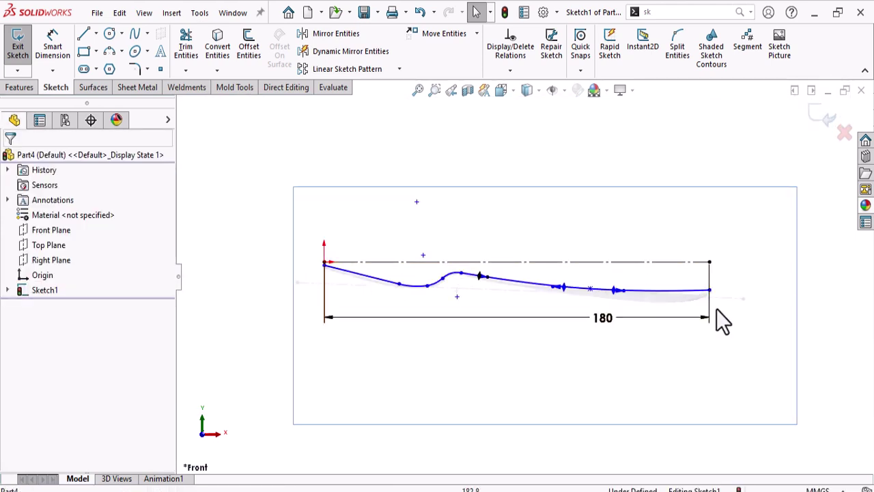
scroll(714, 311, "down", 1)
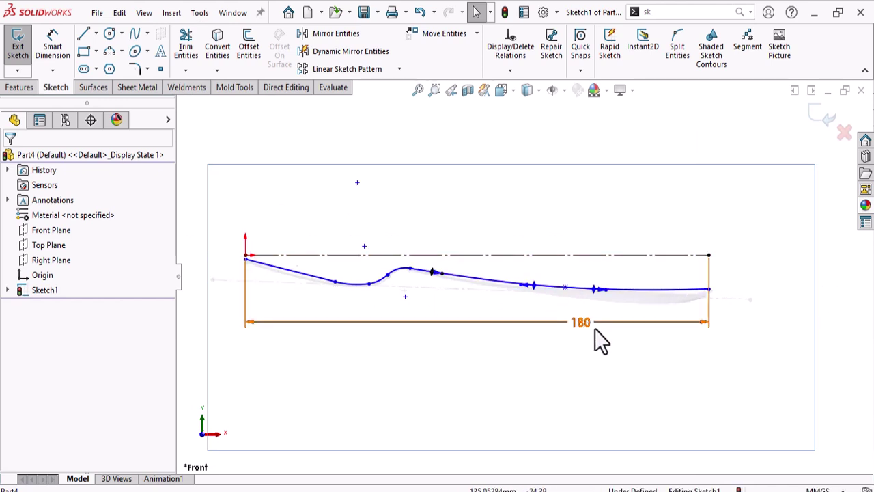
scroll(644, 331, "down", 3)
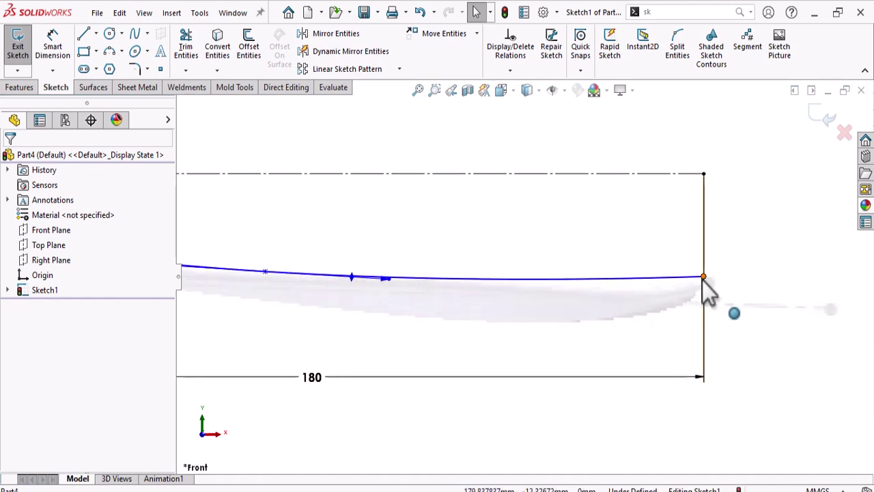
left_click(704, 278)
mouse_move(704, 279)
left_mouse_down()
mouse_move(696, 284)
mouse_move(703, 277)
left_mouse_up()
left_click_drag(638, 282, 637, 280)
left_click(759, 337)
scroll(750, 344, "up", 1)
scroll(750, 344, "up", 8)
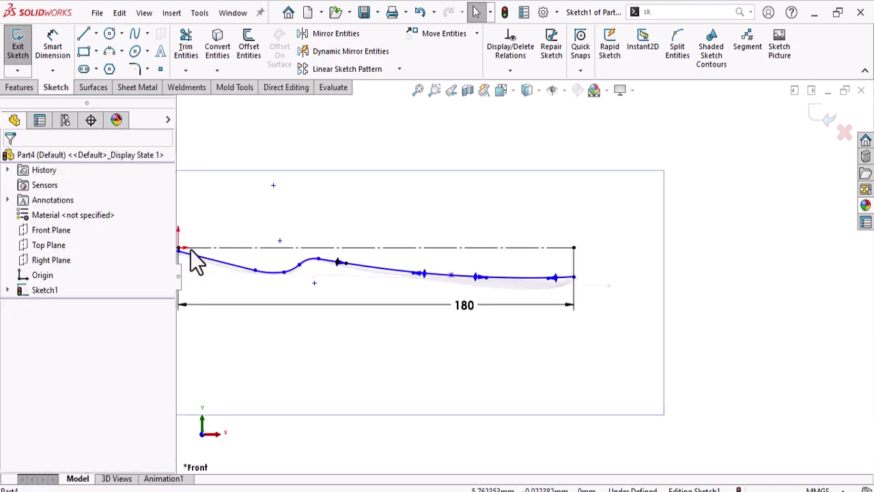
scroll(498, 258, "down", 2)
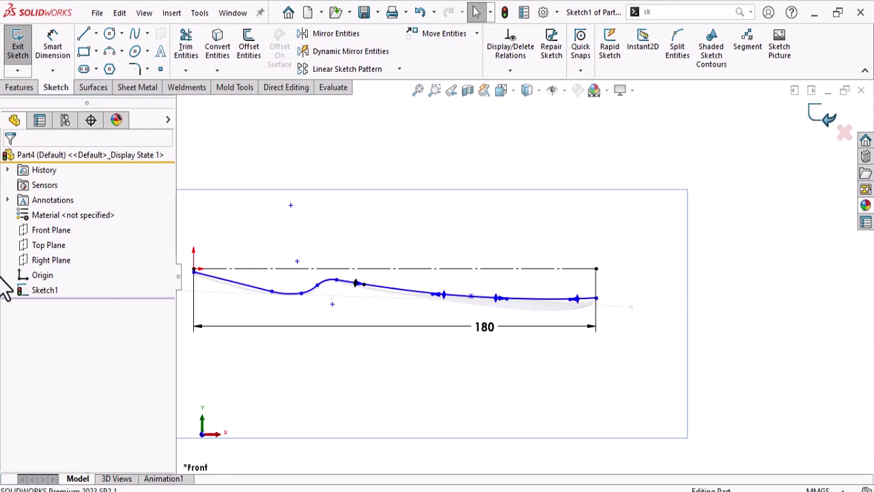
left_click(823, 111)
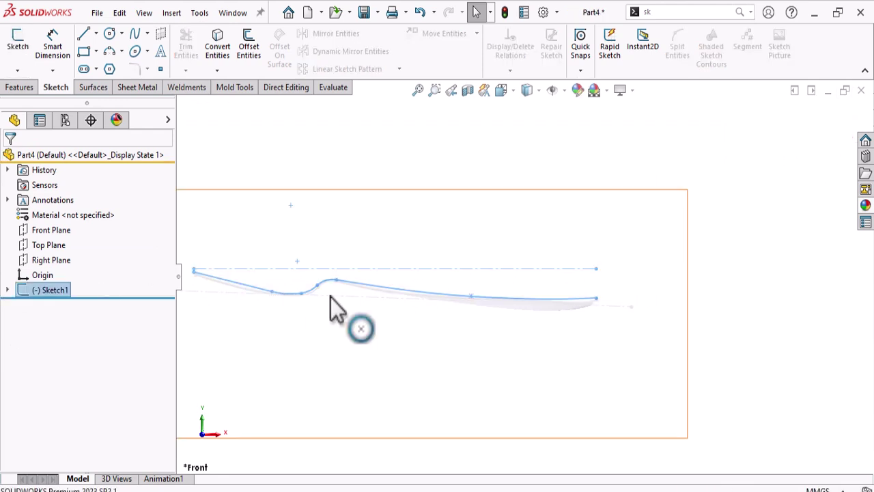
Step: Start a sketch on the Top Plane and insert Top.JPG as a sketch picture
right_click(47, 248)
left_click(62, 230)
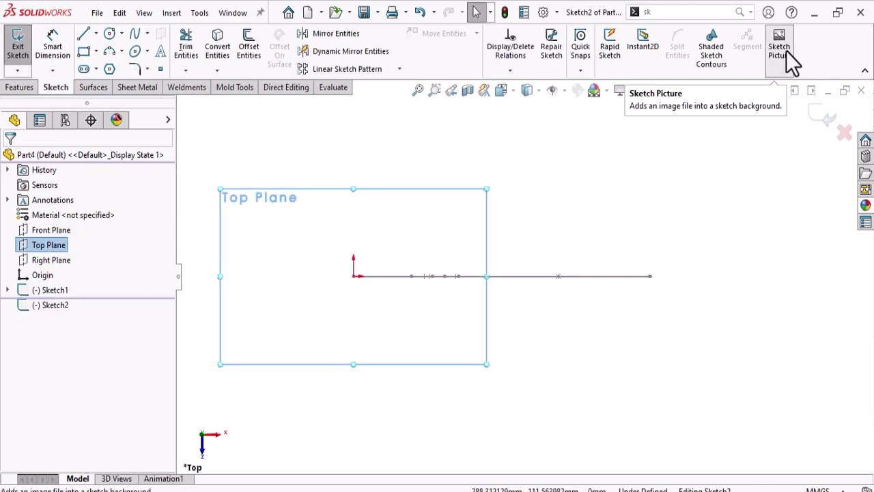
left_click(786, 51)
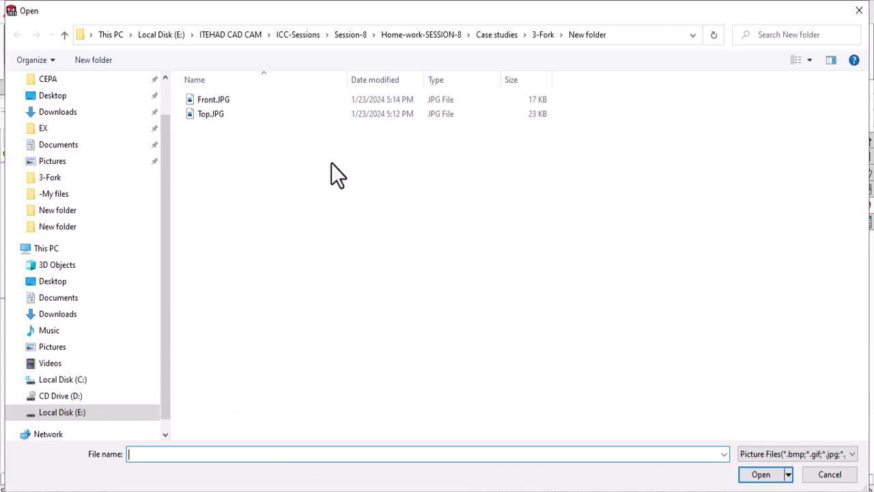
double_click(201, 113)
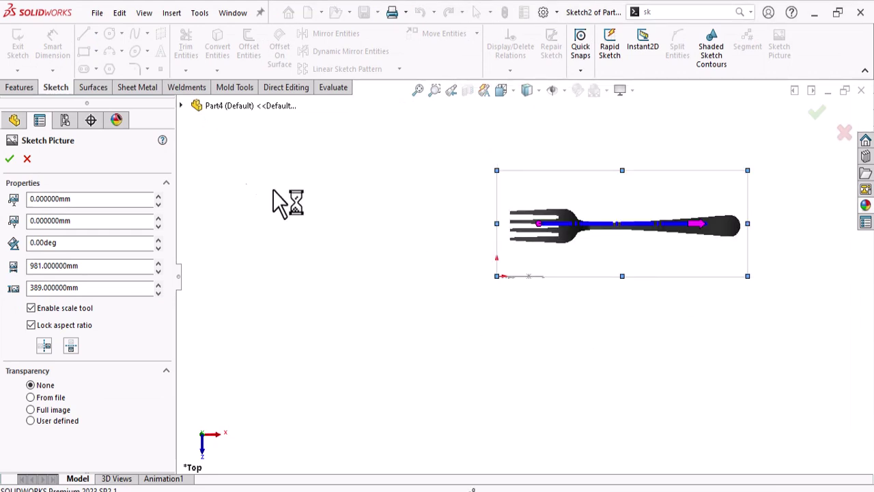
left_click(12, 161)
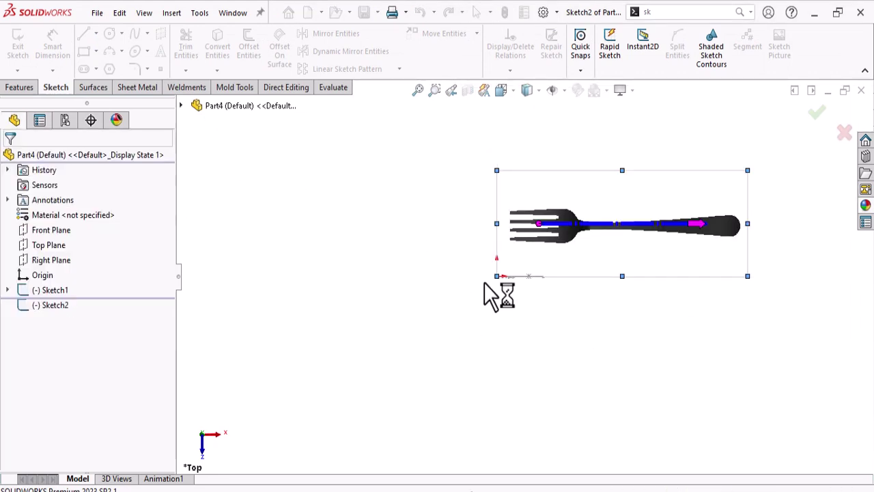
Step: Shrink the top-view picture to about 124 mm wide and move it so the fork's tines start near the origin
left_click(717, 147)
mouse_move(723, 143)
left_mouse_down()
mouse_move(646, 206)
mouse_move(390, 282)
mouse_move(404, 276)
mouse_move(455, 327)
mouse_move(442, 318)
left_mouse_up()
scroll(382, 294, "down", 6)
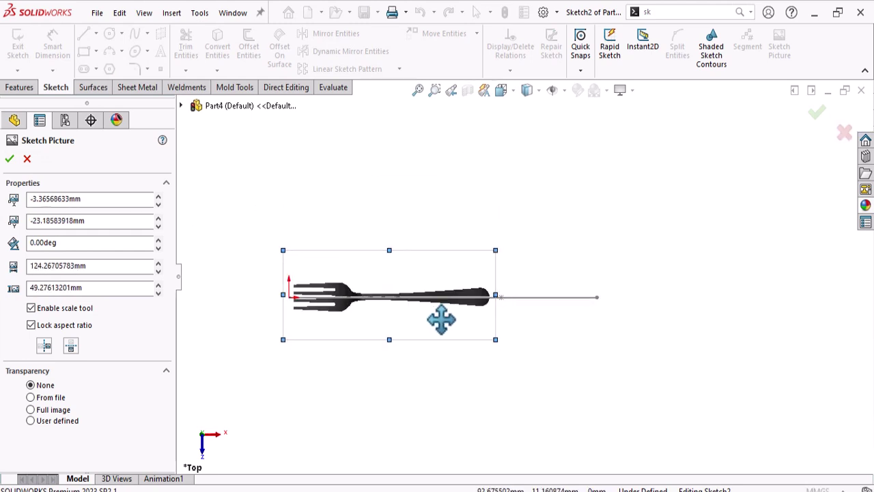
scroll(443, 319, "down", 3)
scroll(333, 291, "down", 3)
left_click_drag(310, 293, 300, 293)
Step: Enlarge the top-view picture to about 192 by 76 mm and centre the fork on the side profile's line
scroll(521, 276, "up", 4)
left_click_drag(615, 309, 738, 335)
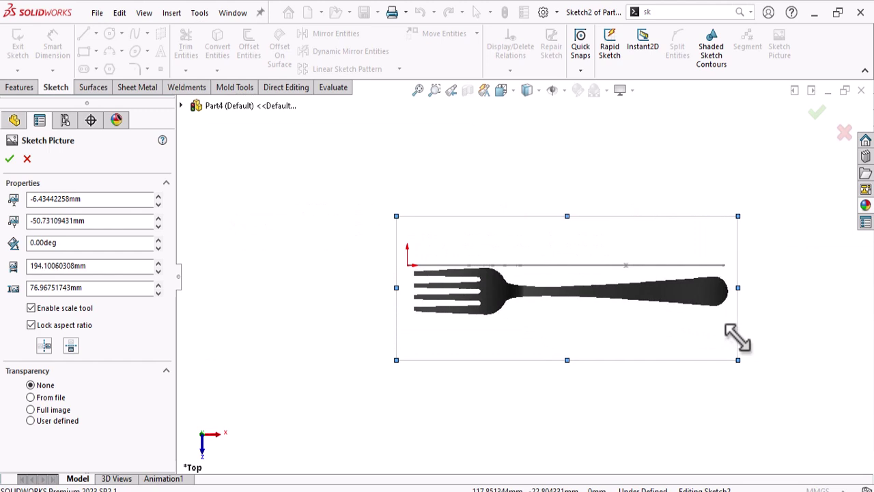
scroll(689, 301, "down", 1)
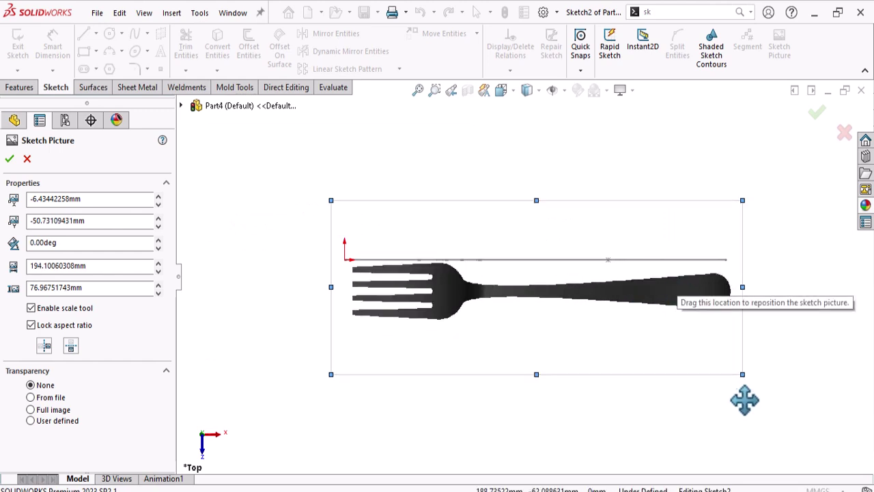
left_click_drag(742, 374, 737, 369)
mouse_move(577, 301)
left_mouse_down()
mouse_move(561, 272)
mouse_move(577, 272)
left_mouse_up()
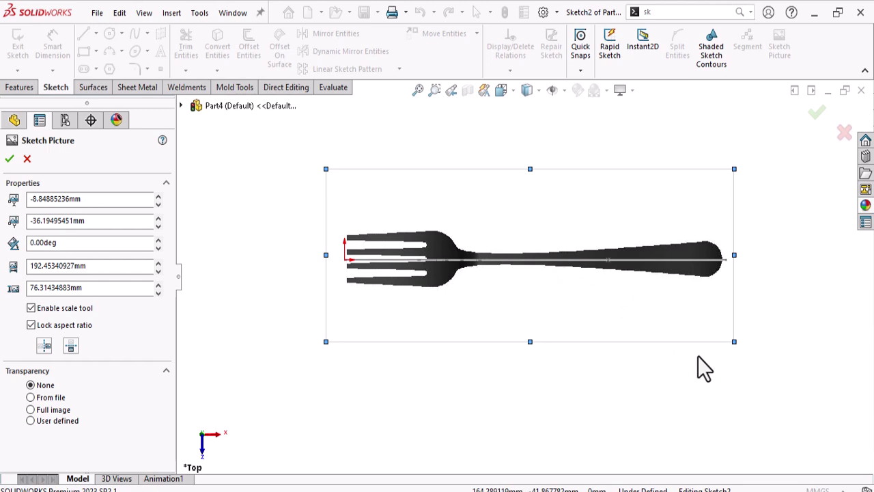
Step: Enlarge the top-view picture to about 195.5 by 77.5 mm and shift it so the tine tips meet the origin and the fork is centred
left_click_drag(731, 344, 726, 343)
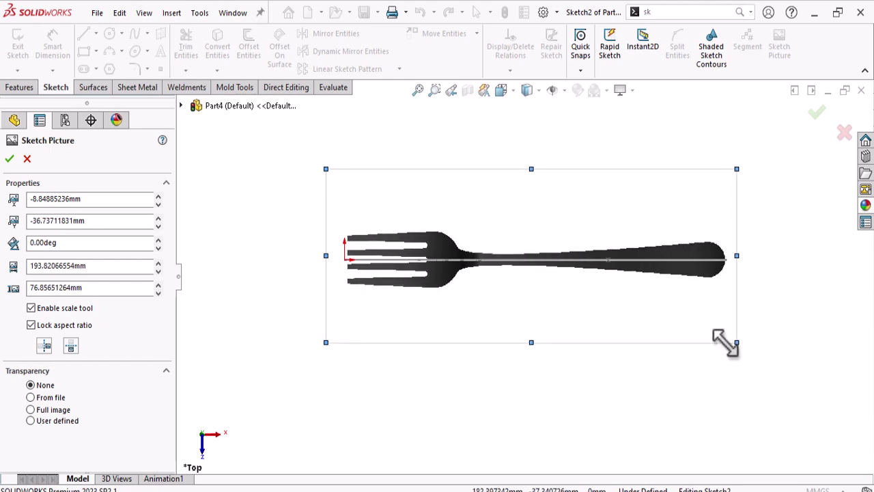
scroll(399, 253, "down", 4)
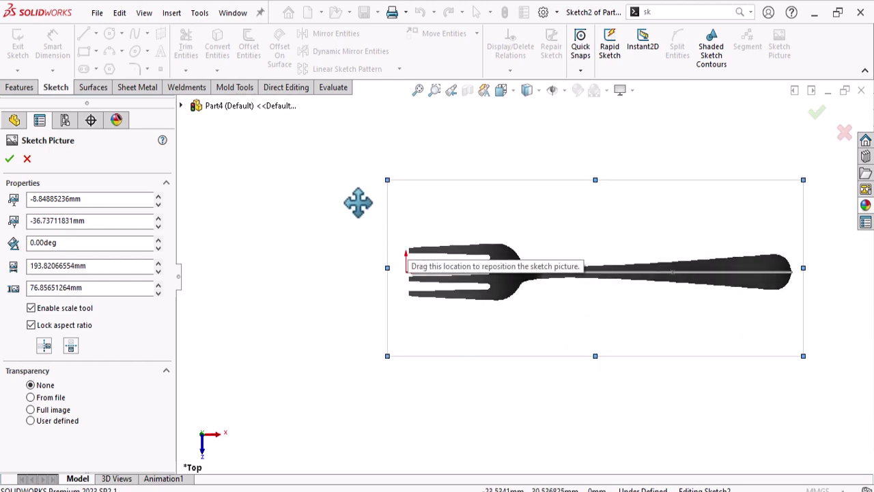
mouse_move(410, 175)
left_mouse_down()
mouse_move(399, 167)
mouse_move(405, 171)
left_mouse_up()
scroll(519, 294, "up", 2)
scroll(654, 312, "down", 1)
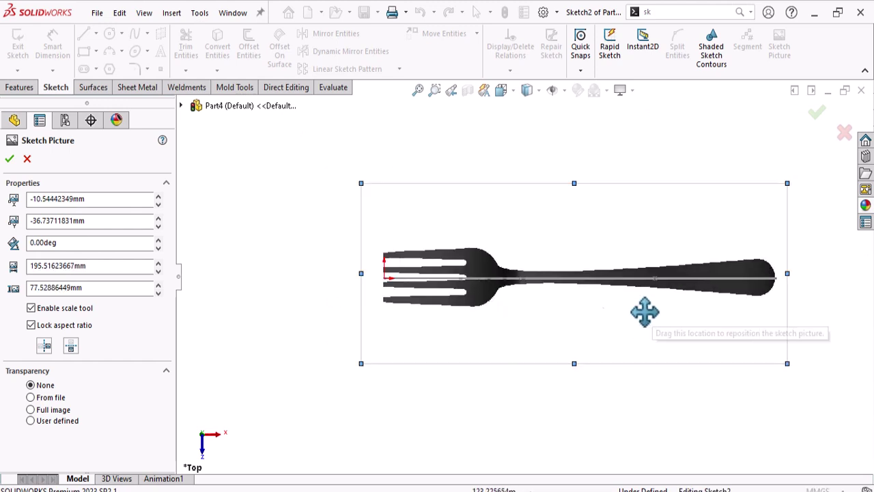
scroll(430, 272, "down", 3)
scroll(464, 301, "down", 3)
left_click_drag(585, 267, 580, 247)
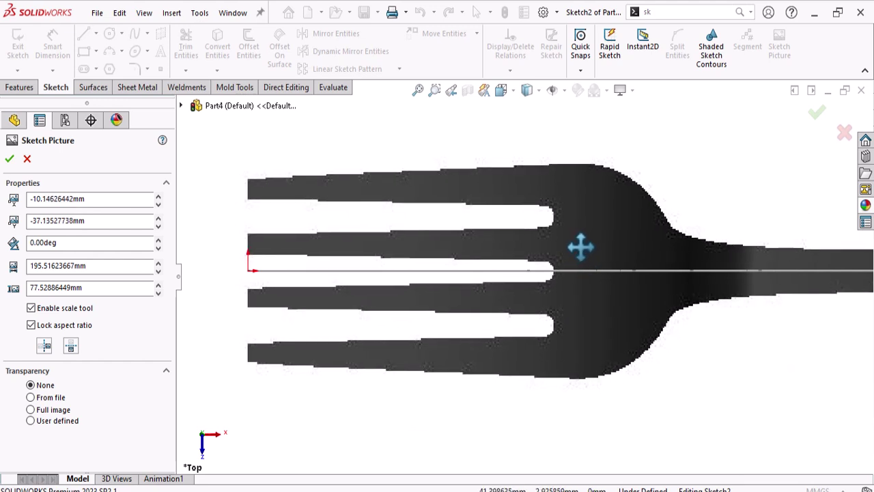
scroll(581, 248, "up", 4)
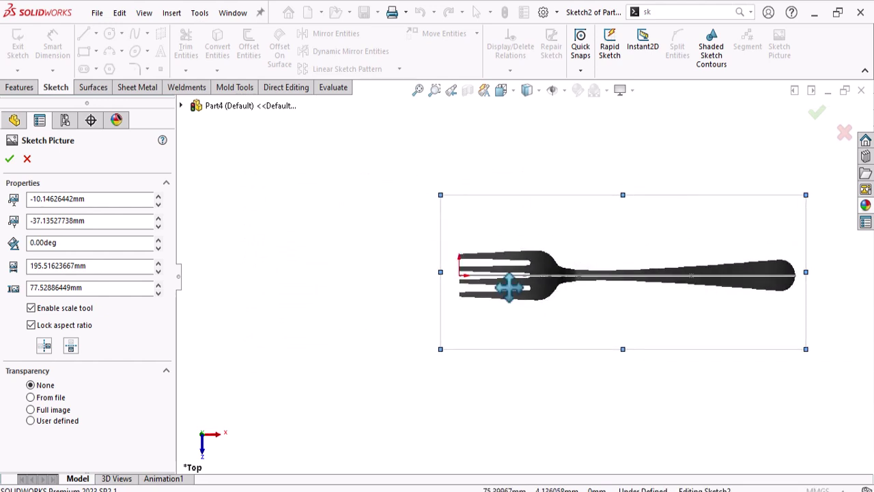
Step: Make the full top-view picture transparent at 0.60 and accept the picture settings
left_click(32, 409)
left_click_drag(38, 455, 73, 454)
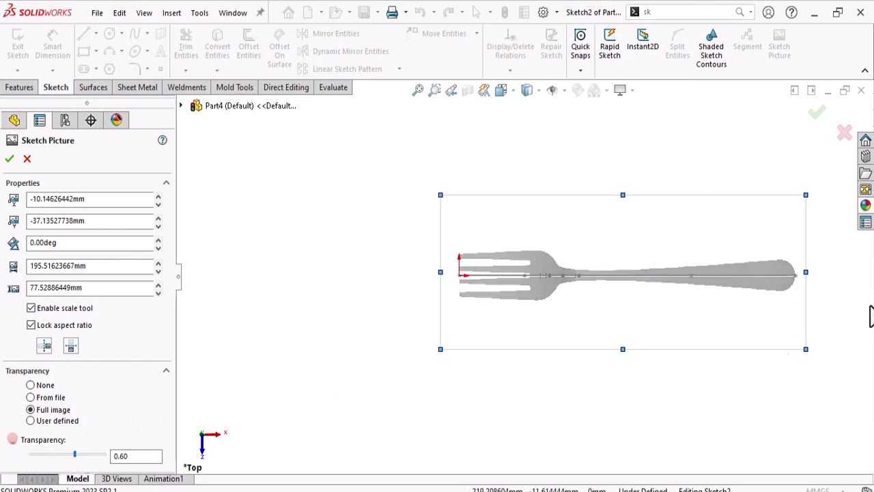
left_click(9, 159)
Step: Sketch a vertical line from the origin, a sloped line along the outer tine edge, and a tangent arc around the fork head's shoulder
scroll(581, 269, "down", 3)
scroll(562, 318, "up", 1)
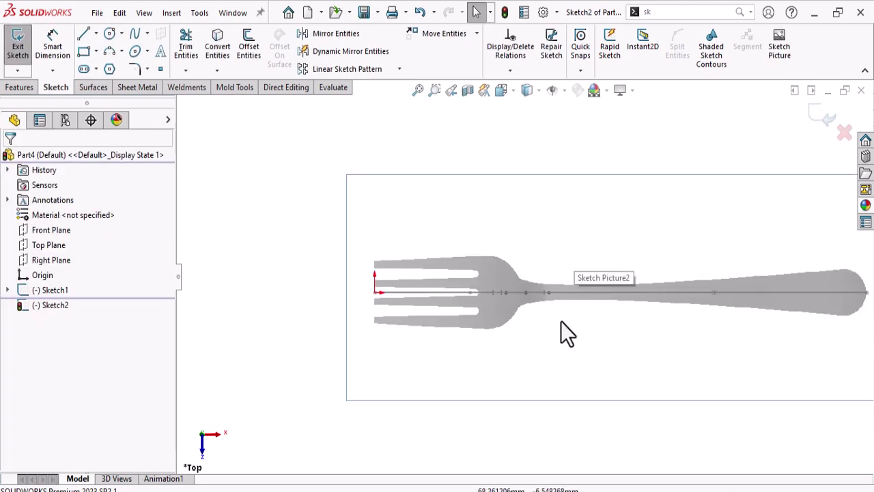
key("l")
scroll(396, 287, "down", 3)
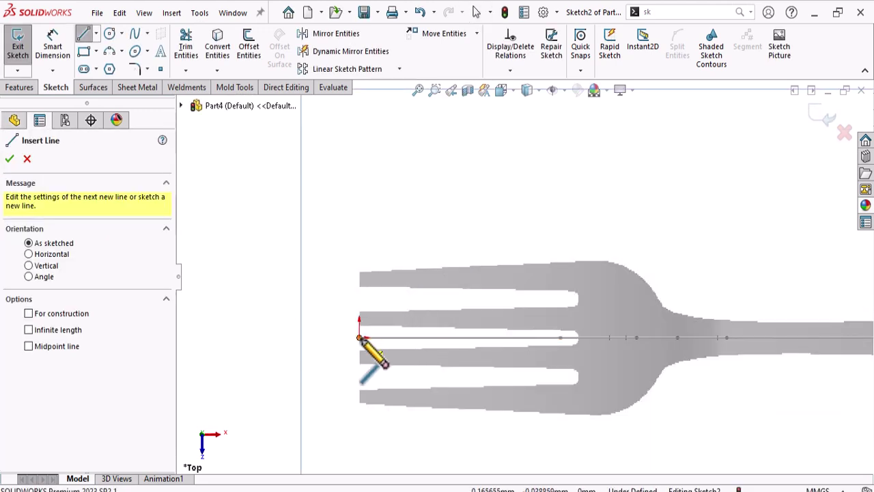
left_click(360, 338)
left_click(359, 271)
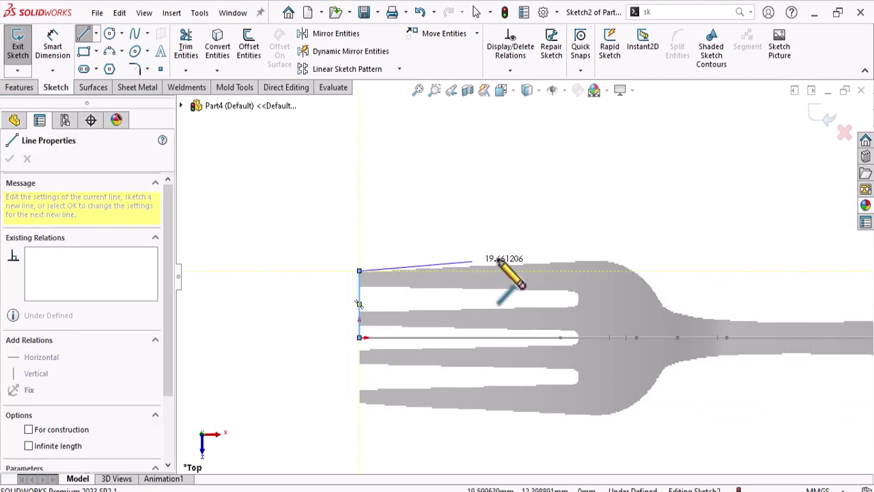
left_click(573, 261)
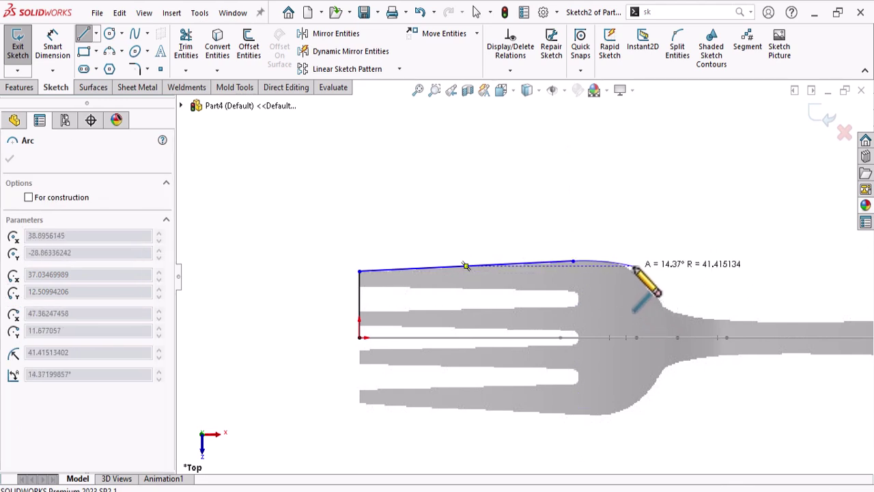
left_click(652, 289)
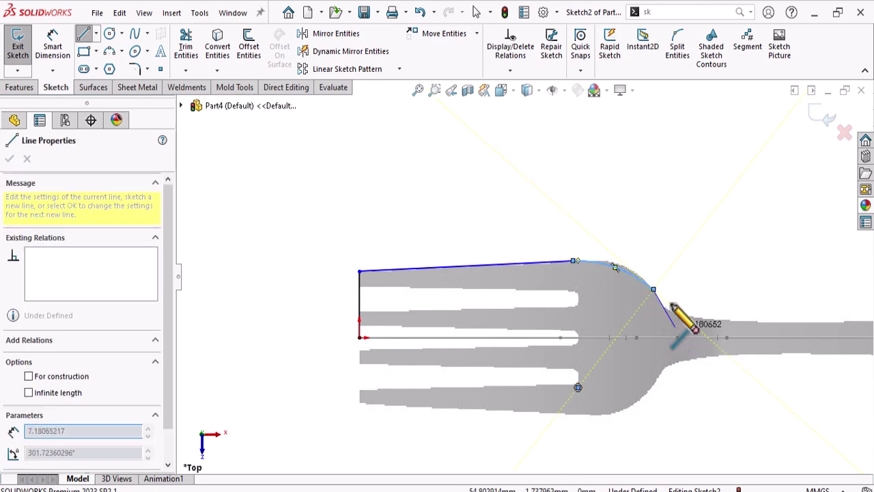
right_click(686, 310)
left_click(688, 307)
Step: Refit the shoulder arc to the picture by moving its start point to about X 41.2, Y 12.5 mm and its end point to the neck
mouse_move(654, 289)
left_mouse_down()
mouse_move(673, 325)
mouse_move(648, 283)
left_mouse_up()
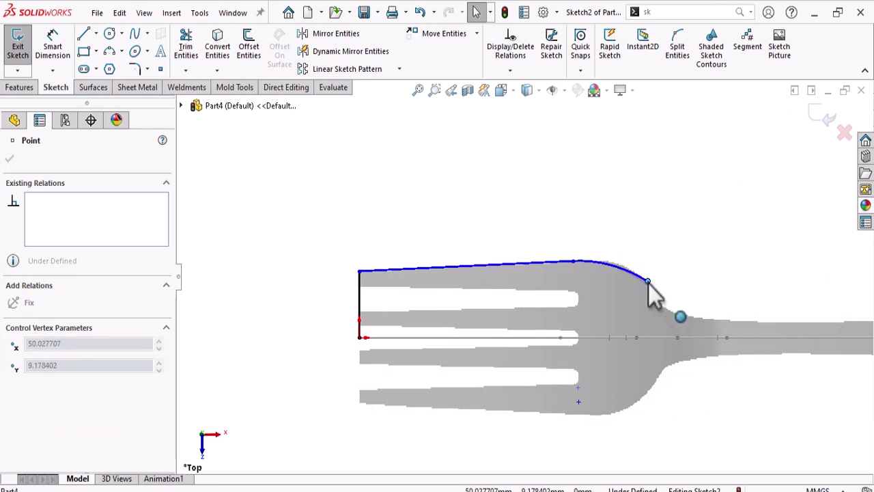
left_click_drag(571, 263, 592, 263)
left_click(649, 287)
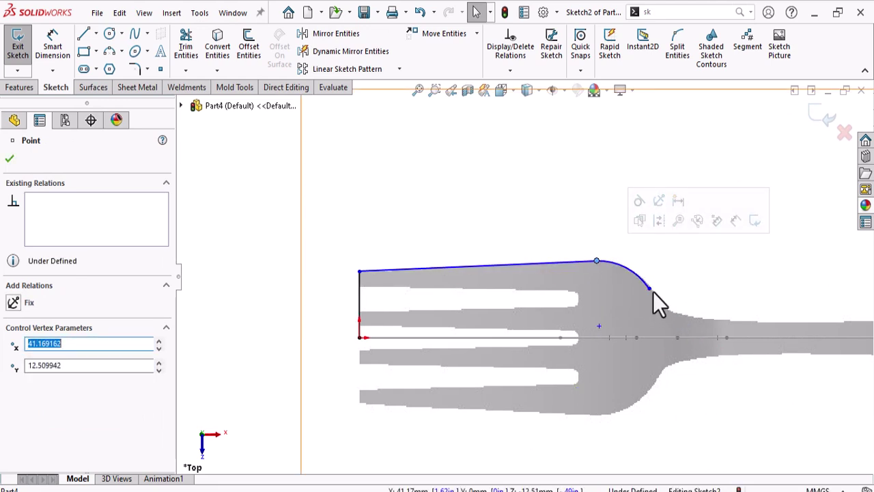
mouse_move(654, 299)
left_mouse_down()
mouse_move(665, 313)
mouse_move(662, 305)
left_mouse_up()
scroll(668, 323, "up", 6)
left_click(729, 343)
Step: Draw a four-point spline from the arc's end along the neck and handle edge to about X 172.5, Y 7.9 mm
scroll(605, 275, "down", 3)
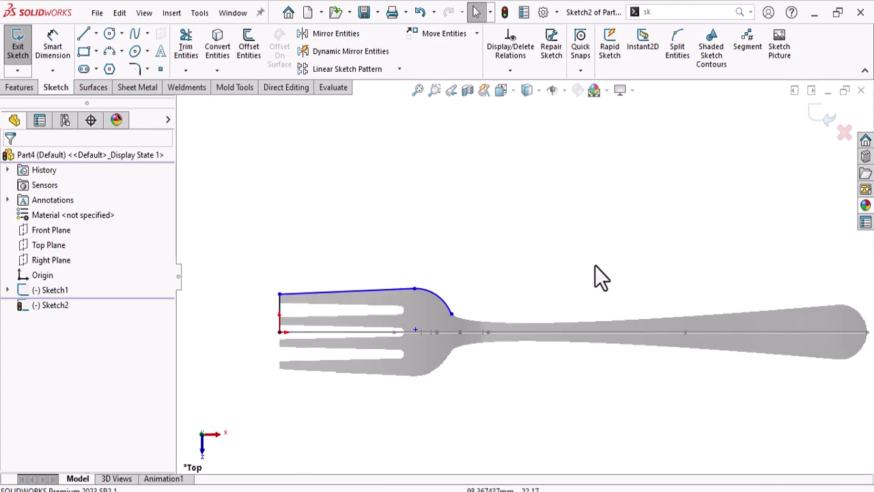
scroll(354, 378, "down", 2)
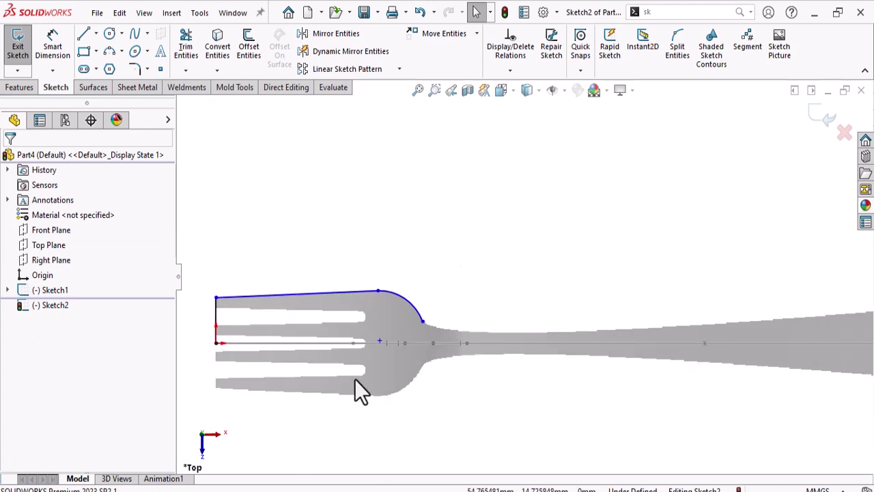
left_click(137, 35)
scroll(478, 273, "down", 4)
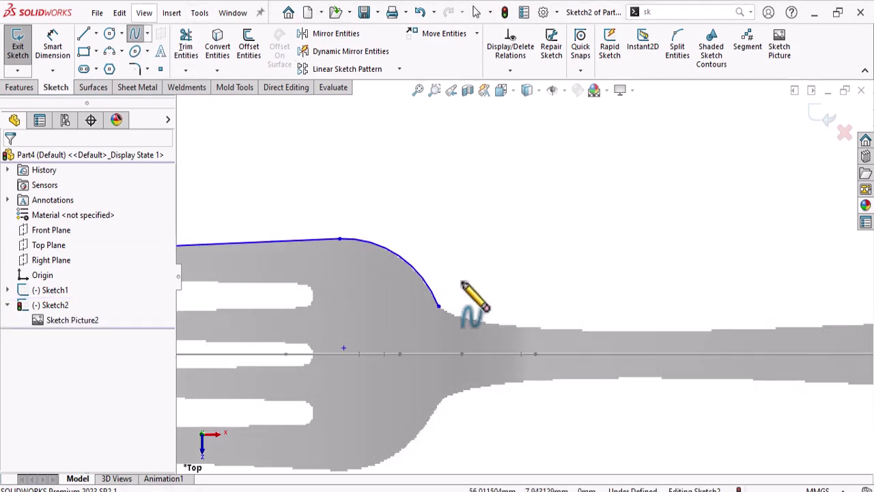
scroll(454, 310, "down", 1)
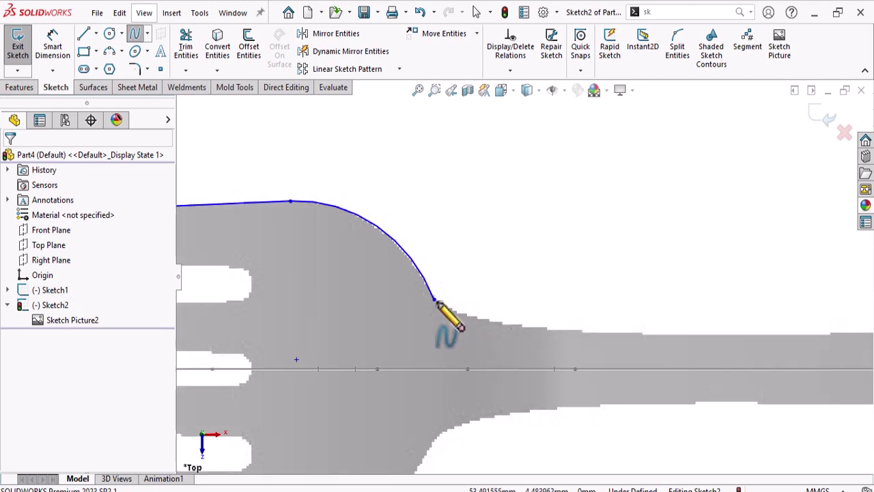
left_click(433, 299)
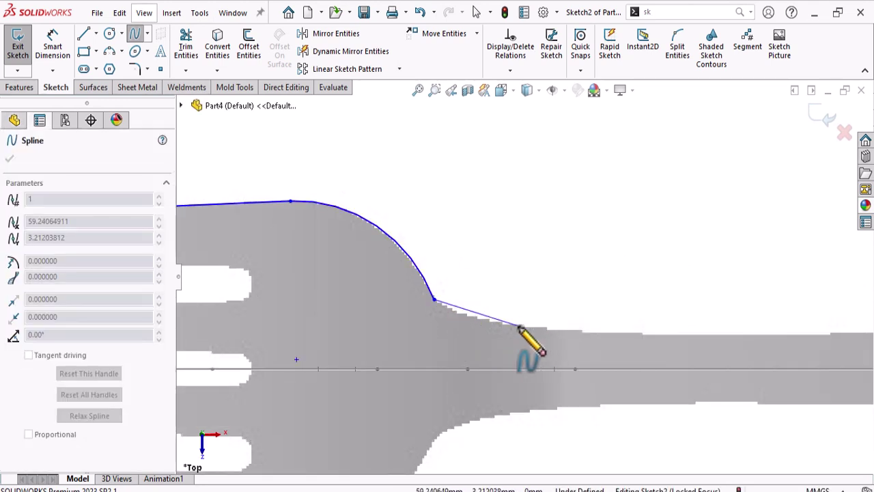
left_click(539, 329)
scroll(702, 345, "up", 4)
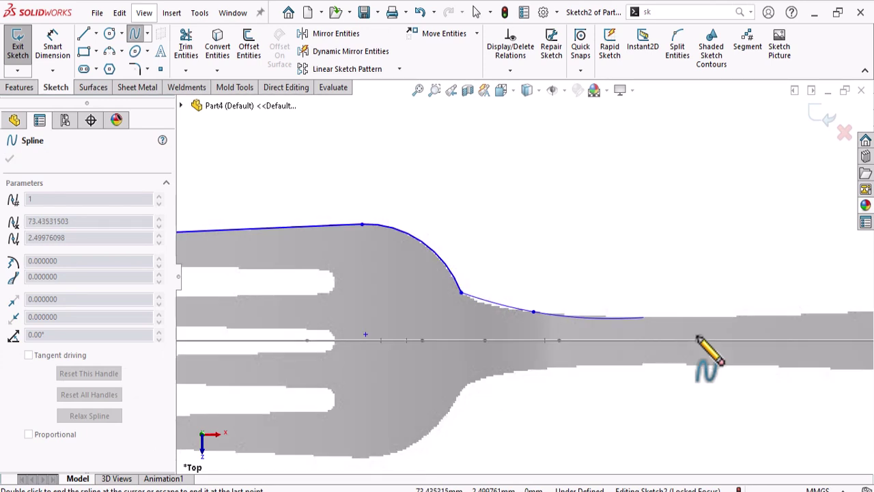
left_click(706, 291)
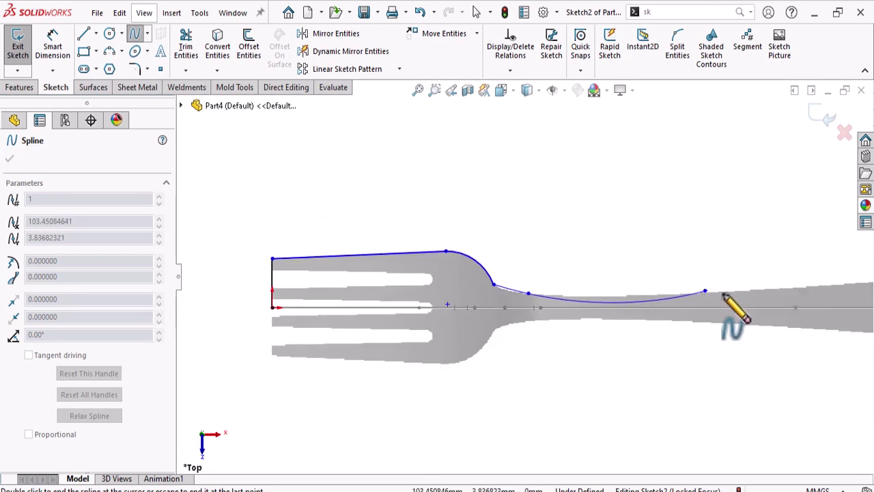
scroll(738, 295, "up", 3)
scroll(779, 280, "down", 2)
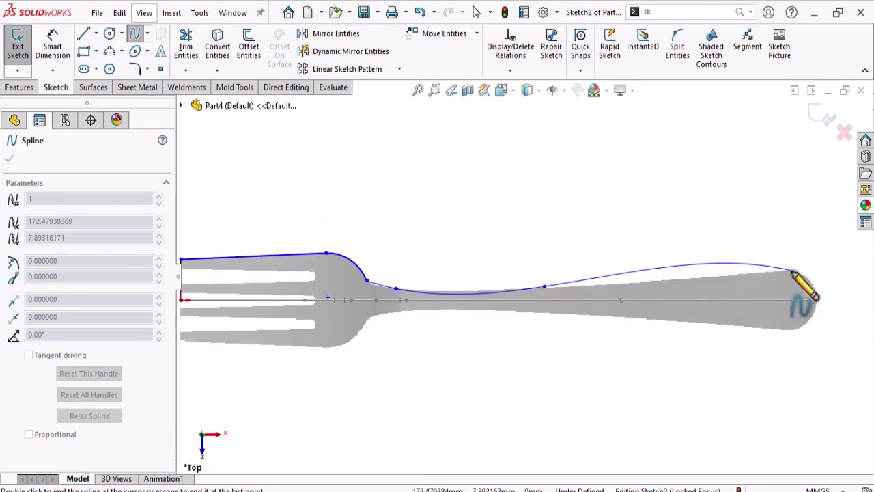
right_click(792, 275)
left_click(738, 284)
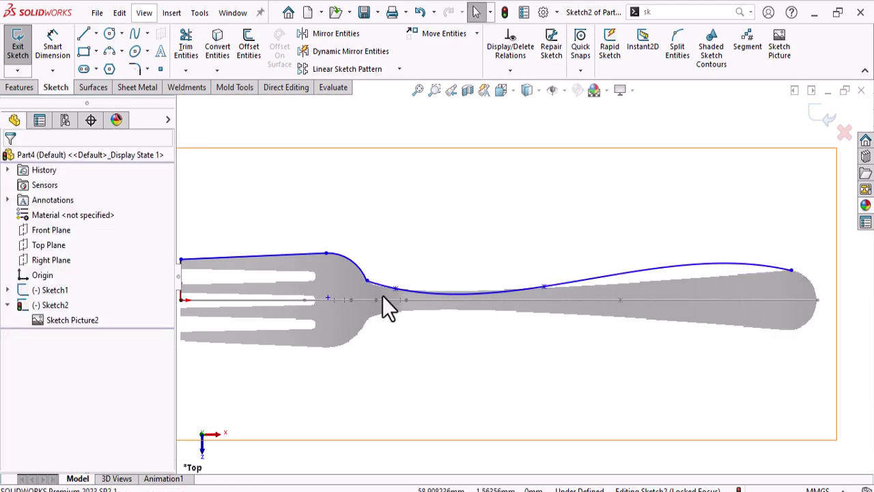
Step: Adjust the spline's start tangency handle so the curve bends along the neck edge
scroll(382, 290, "down", 4)
scroll(368, 280, "down", 1)
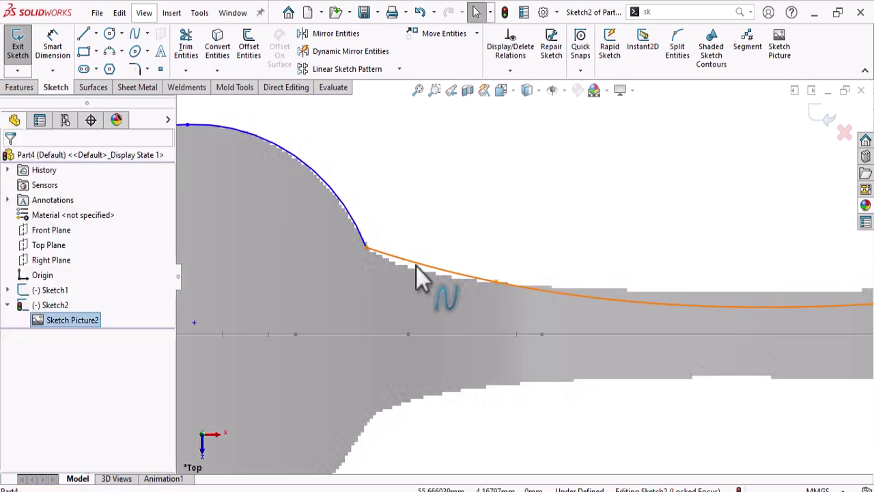
left_click(418, 262)
scroll(403, 273, "down", 2)
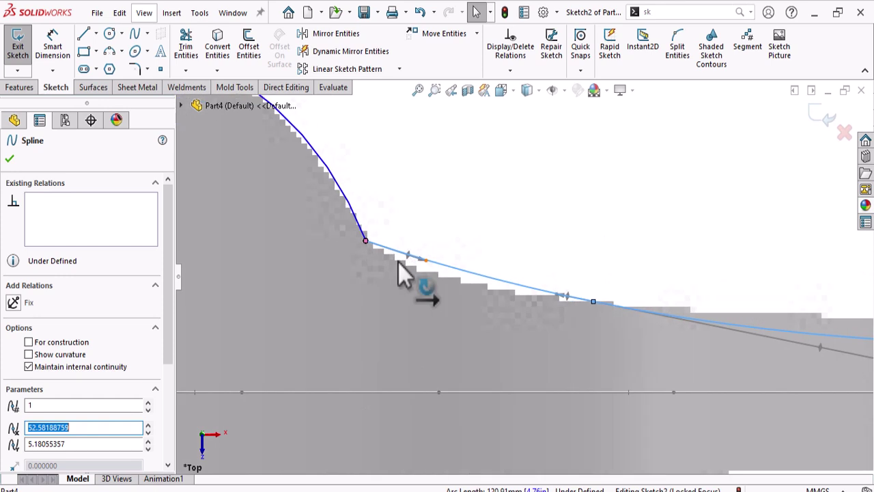
left_click_drag(405, 260, 407, 277)
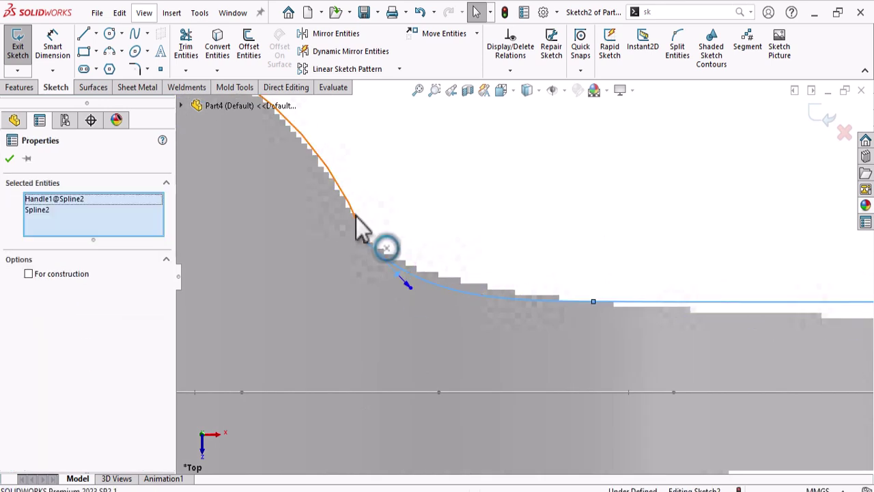
Step: Add a tangent relation between the shoulder arc and the spline
left_click(356, 217, "ctrl")
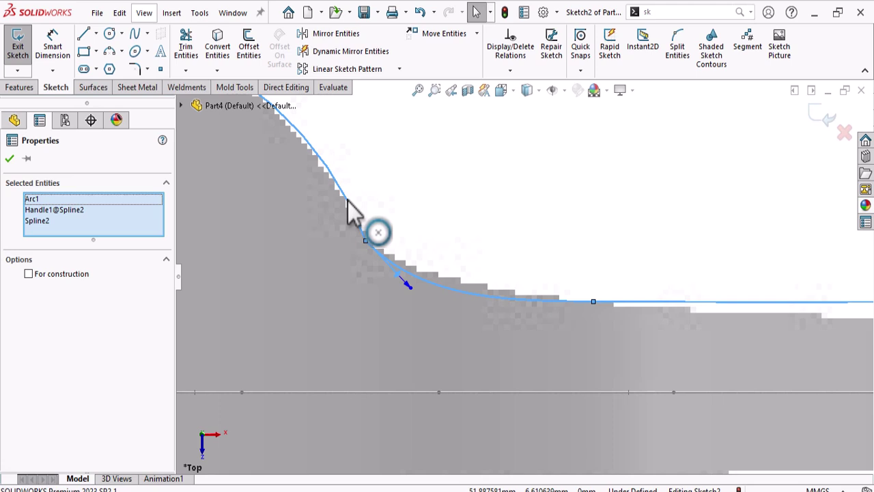
left_click(413, 207)
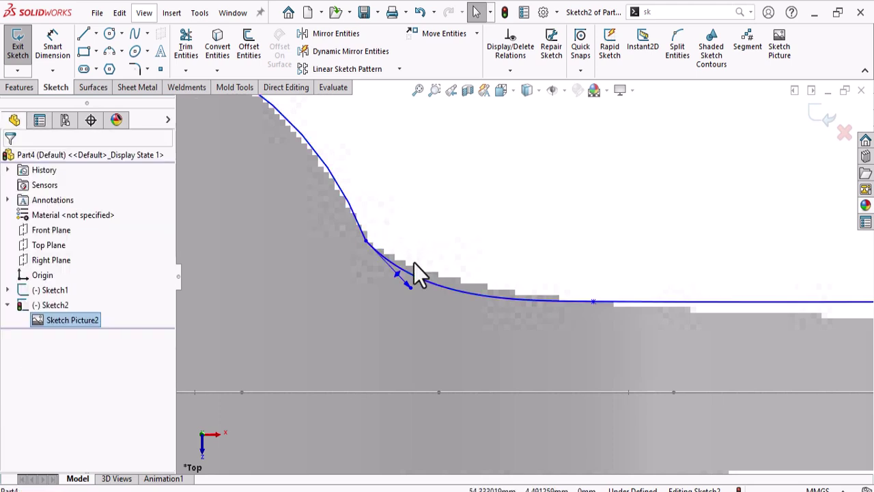
left_click(418, 280)
left_click(374, 221, "ctrl")
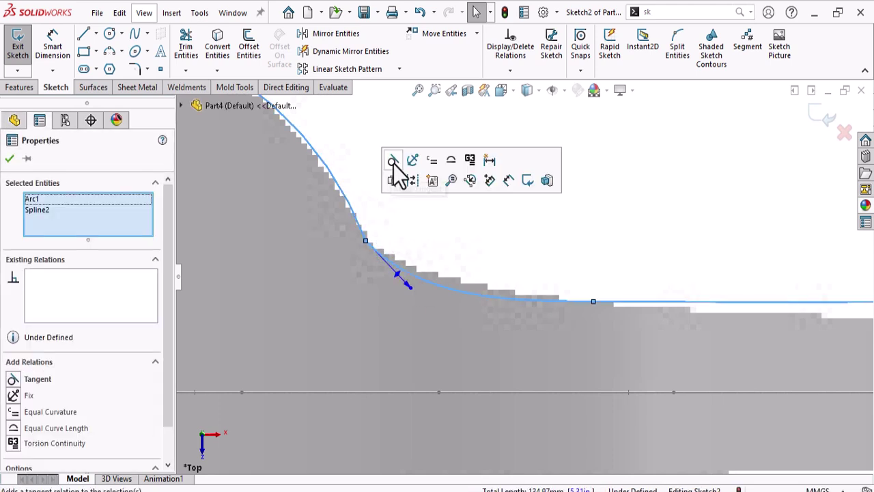
left_click(412, 182)
left_click(449, 266)
Step: Adjust the spline's tangency handles at the neck start and at the handle end to follow the picture's edge
left_click_drag(381, 306, 368, 278)
scroll(368, 278, "down", 8)
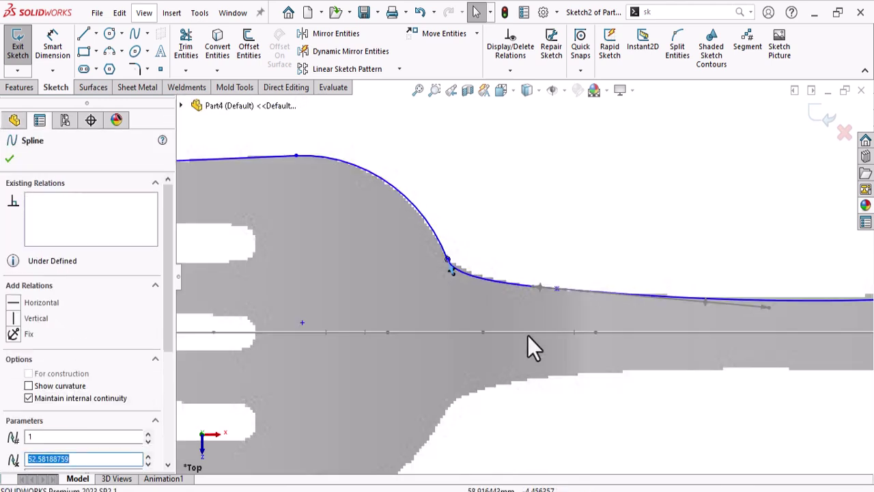
scroll(677, 298, "up", 8)
scroll(584, 262, "down", 3)
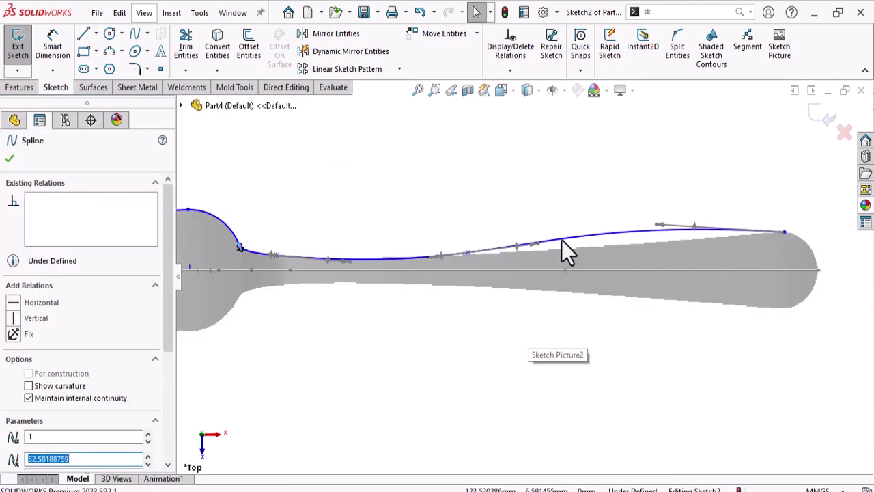
left_click(675, 232)
left_click_drag(675, 232, 678, 246)
scroll(509, 272, "up", 2)
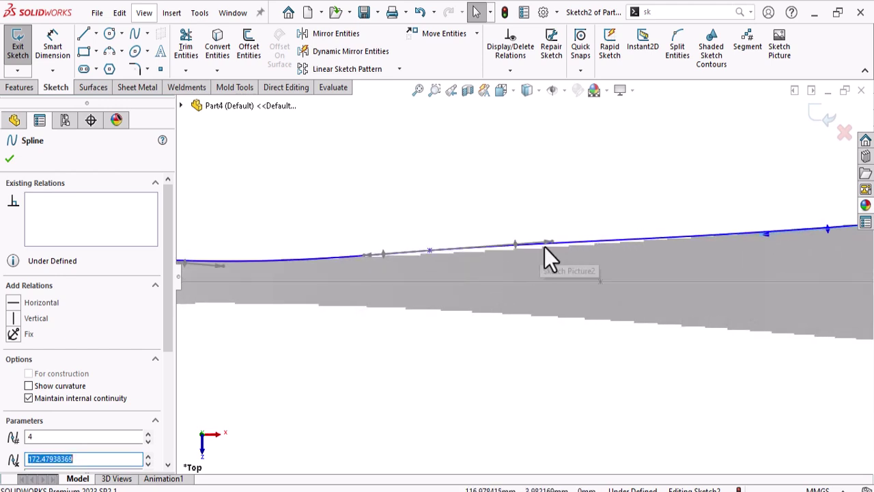
Step: Adjust the tangency handle of the spline's third point and move that point to about X 103, Y 3.6 mm
mouse_move(515, 241)
left_mouse_down()
mouse_move(518, 252)
mouse_move(513, 247)
left_mouse_up()
left_click(431, 257)
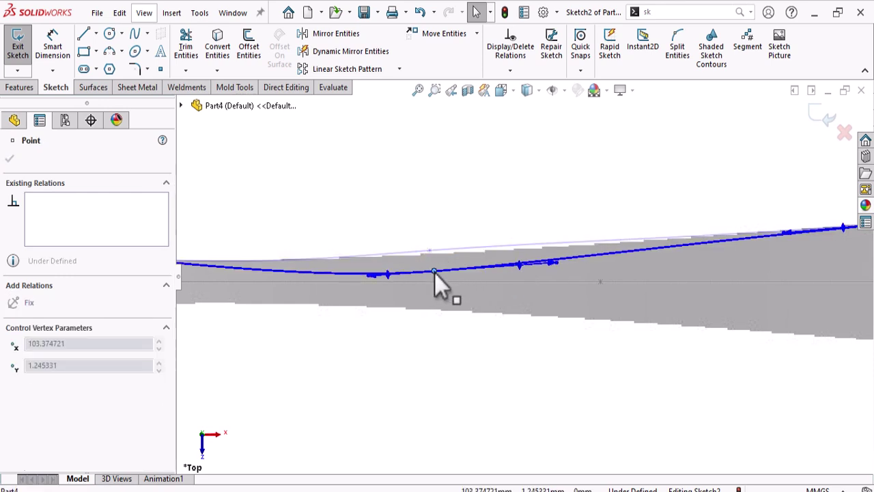
left_click_drag(431, 257, 430, 253)
scroll(492, 276, "down", 3)
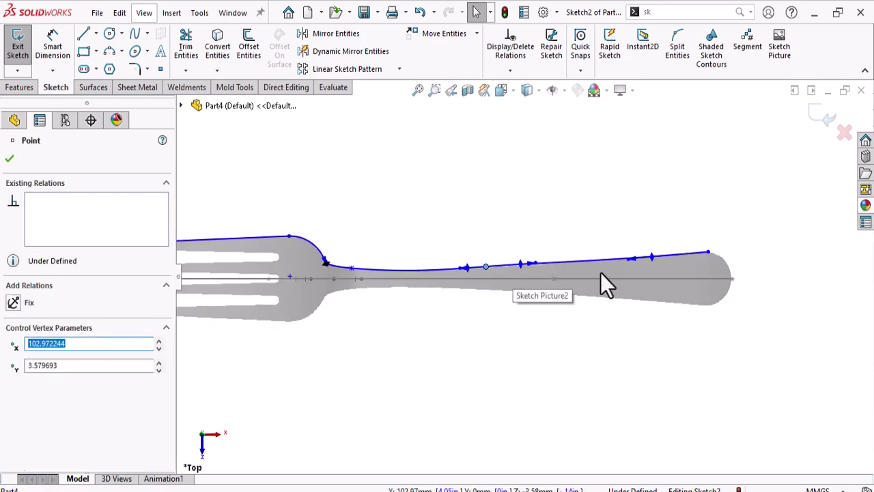
Step: Draw a tangent arc from the spline's end on the handle around to the tip of the horizontal axis
scroll(352, 276, "up", 3)
scroll(585, 335, "up", 3)
scroll(650, 341, "down", 4)
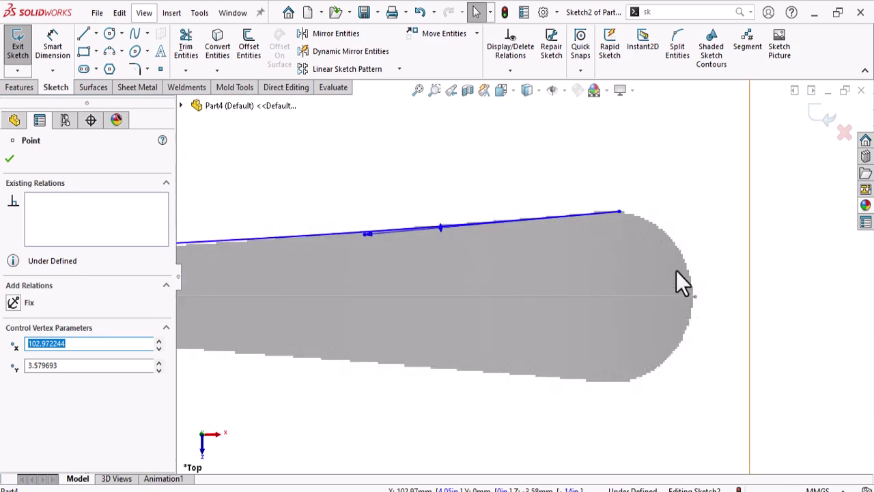
left_click(109, 51)
left_click(61, 211)
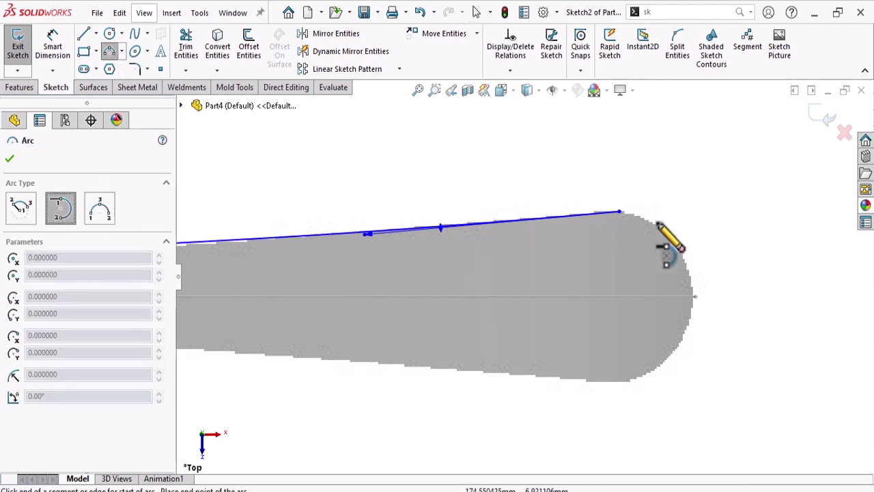
left_click(619, 213)
left_click(696, 296)
right_click(710, 297)
left_click(717, 304)
scroll(720, 295, "down", 2)
scroll(683, 292, "up", 1)
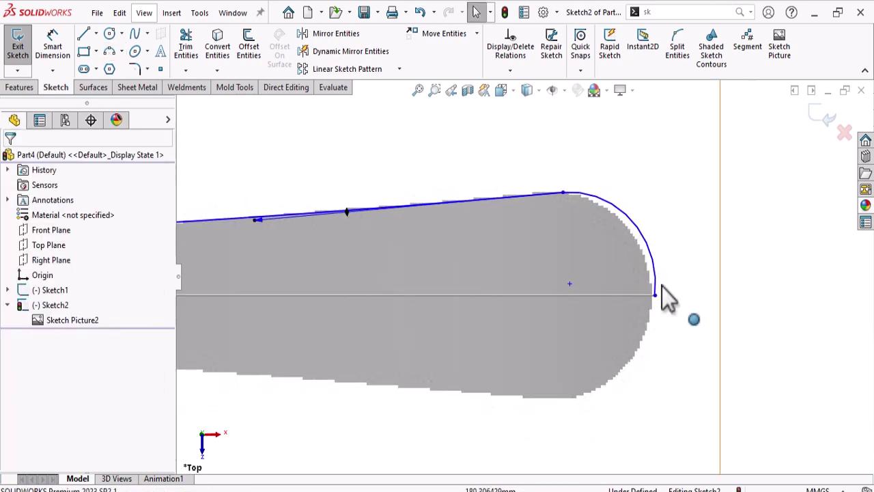
Step: Add a tangent relation between the handle-end arc and the spline
scroll(659, 311, "up", 10)
scroll(471, 280, "down", 2)
scroll(301, 313, "down", 3)
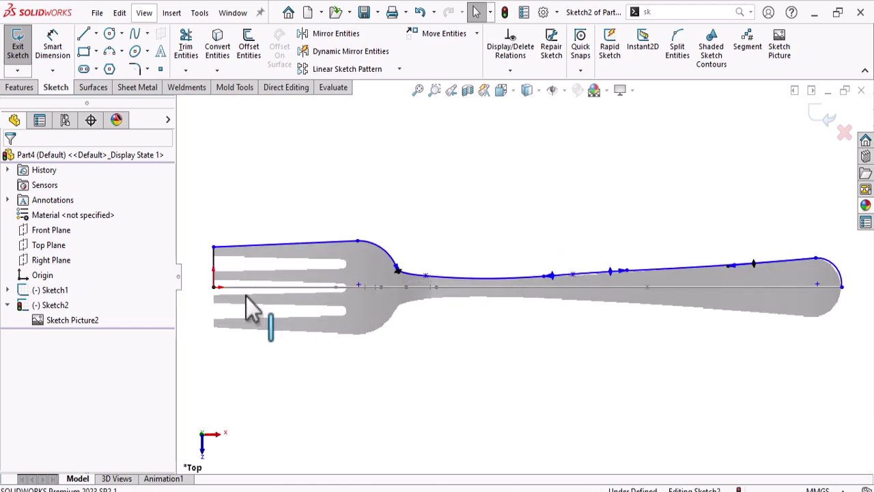
scroll(840, 282, "down", 5)
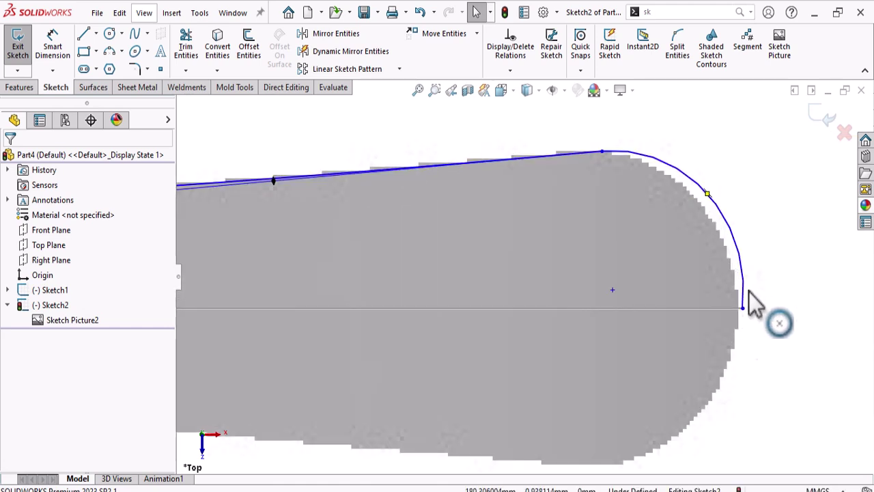
left_click(653, 158)
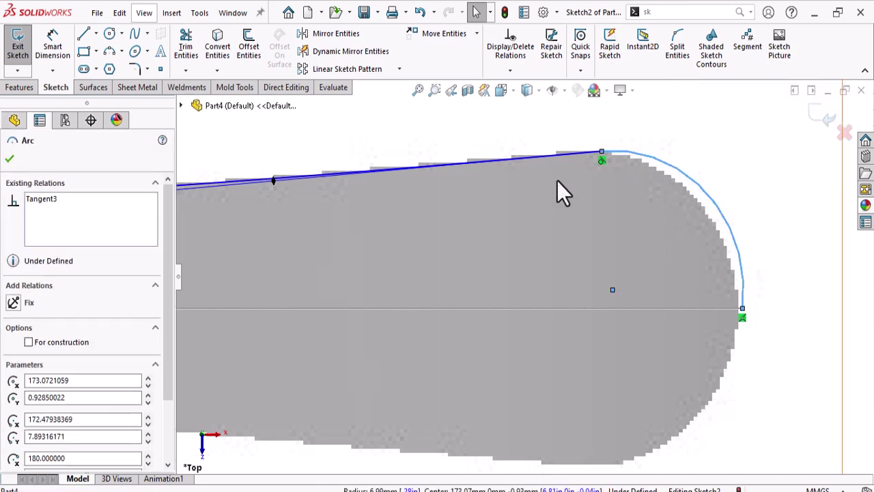
left_click(573, 159, "ctrl")
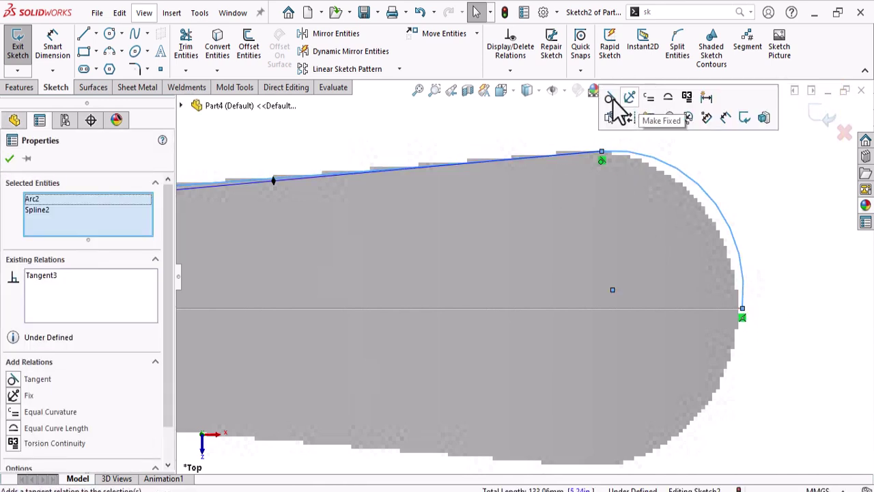
left_click(758, 284)
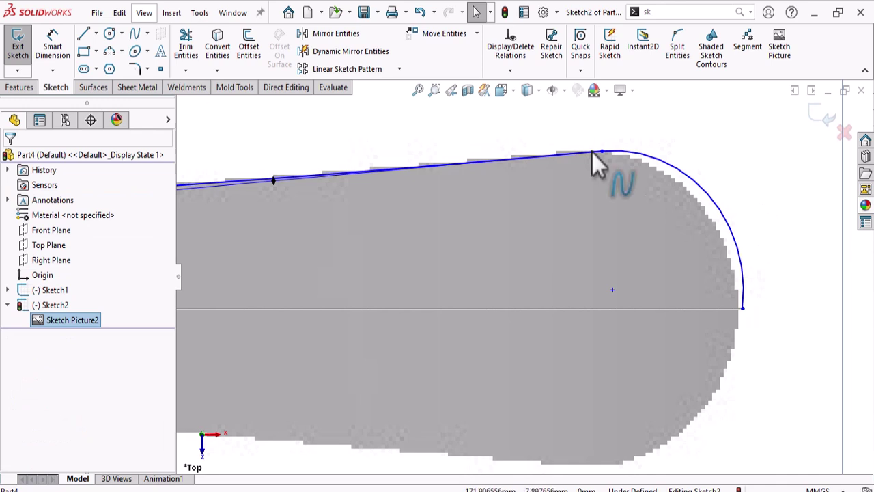
Step: Move the point joining the spline and the handle-end arc to about X 171.3, Y 7.9 mm
left_click_drag(602, 150, 579, 151)
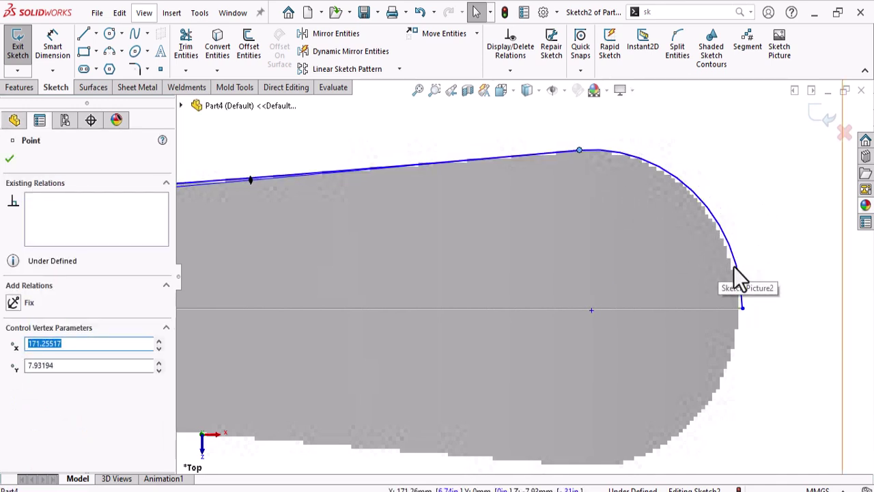
left_click(867, 403)
scroll(738, 366, "up", 10)
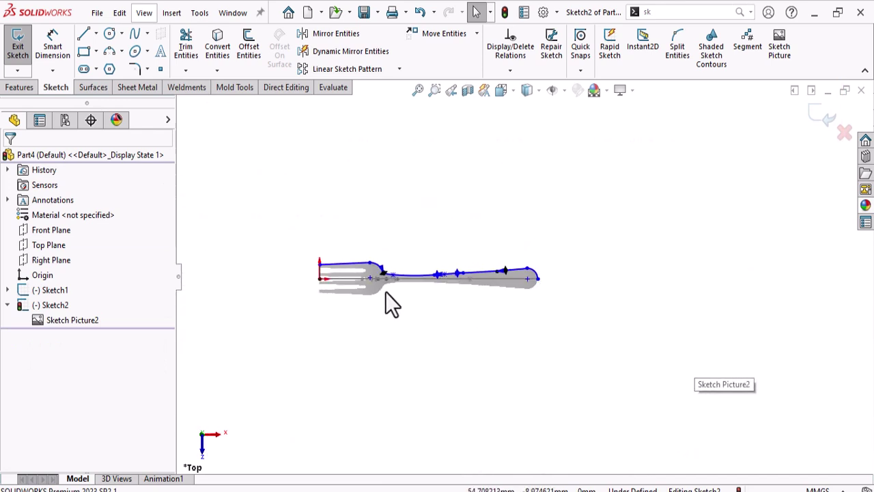
Step: Draw a horizontal construction line about 11.5 mm long from the origin, extending outward past the tine tips
scroll(323, 254, "down", 7)
right_click_drag(266, 377, 194, 381)
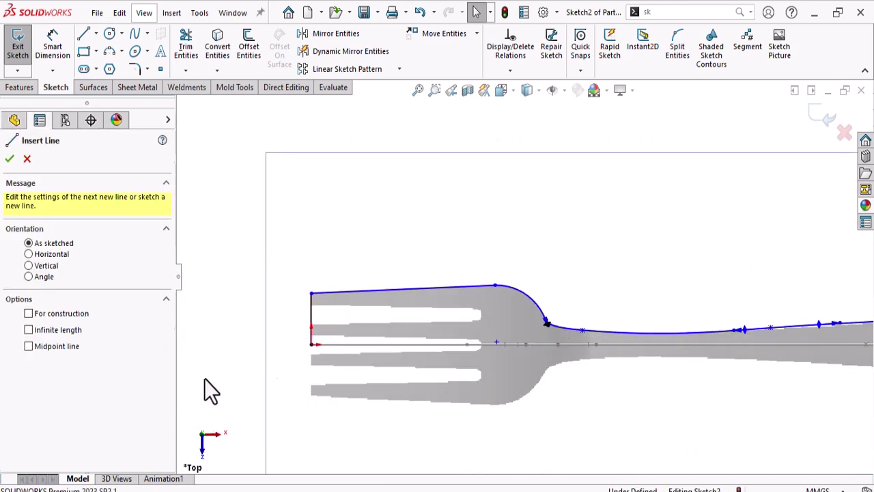
left_click(311, 343)
left_click(260, 343)
right_click(261, 343)
left_click(289, 367)
left_click(290, 344)
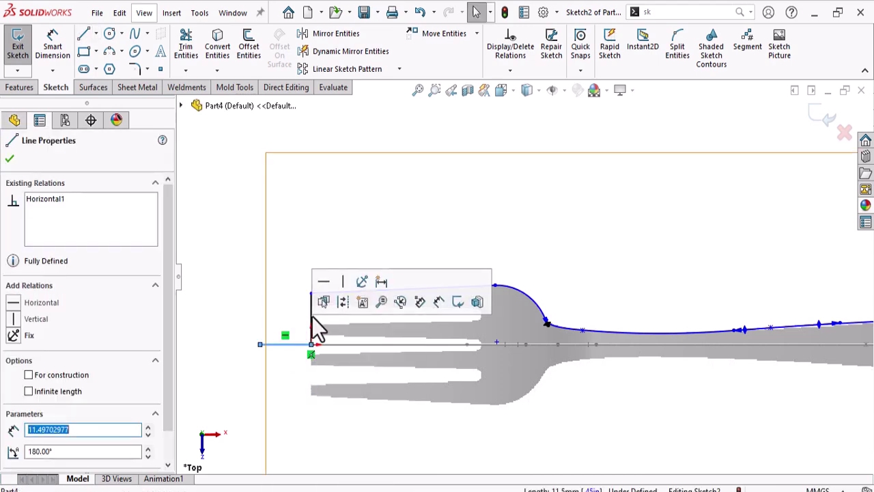
left_click(344, 303)
Step: Mirror the traced upper half of the fork outline about the horizontal construction line
scroll(328, 362, "up", 3)
left_click_drag(318, 198, 862, 418)
key("z")
left_click(318, 35)
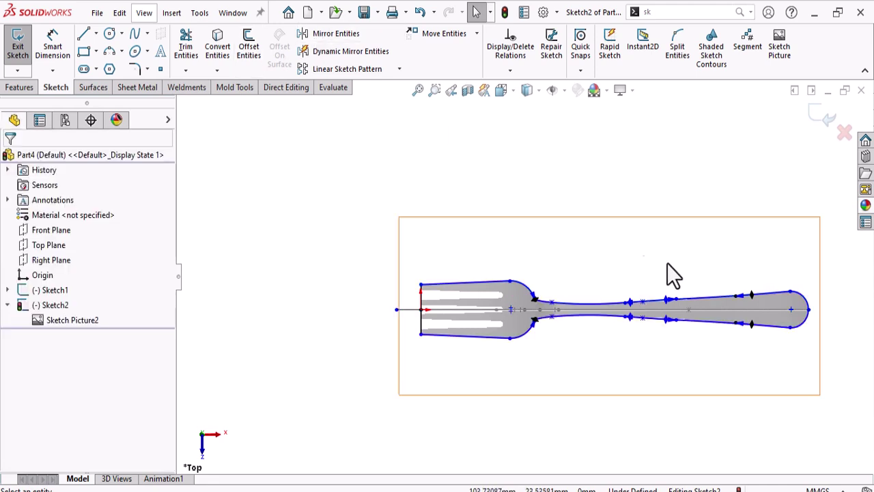
Step: Add a tangent relation between the two mirrored arcs where they meet at the handle's tip
scroll(706, 296, "down", 3)
scroll(755, 324, "up", 1)
scroll(765, 314, "down", 5)
scroll(775, 313, "down", 3)
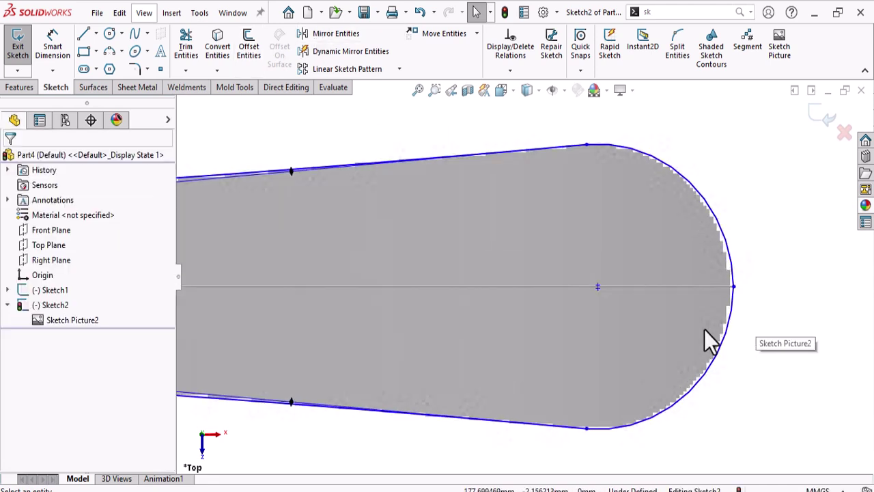
left_click(736, 286)
left_click(723, 261)
left_click(731, 259)
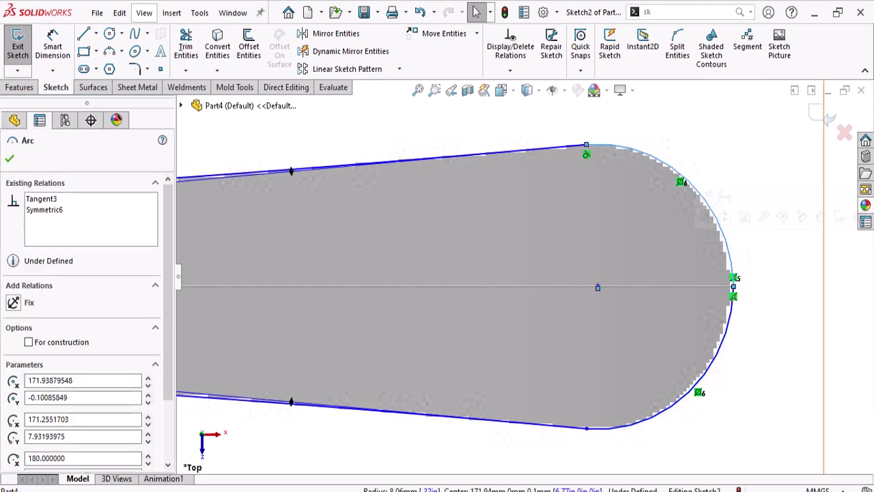
left_click(732, 319, "ctrl")
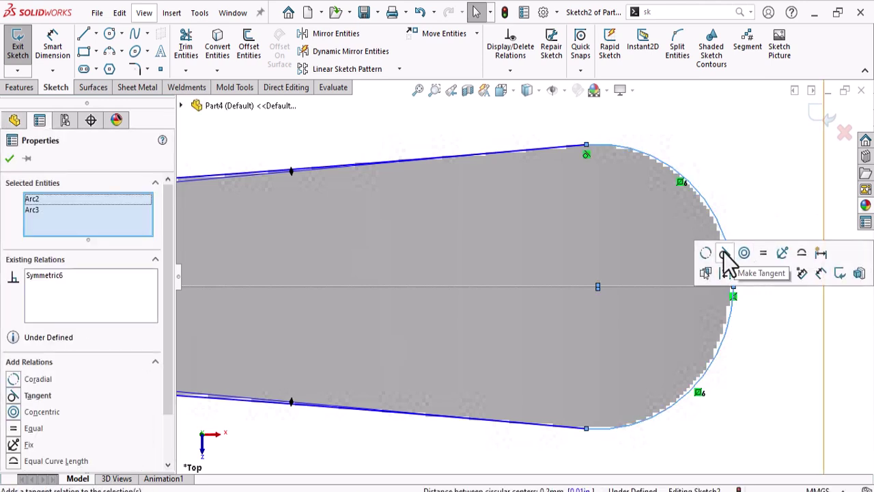
left_click(724, 254)
left_click(810, 350)
Step: Check the completed fork outline against the picture and exit the sketch
scroll(584, 266, "up", 5)
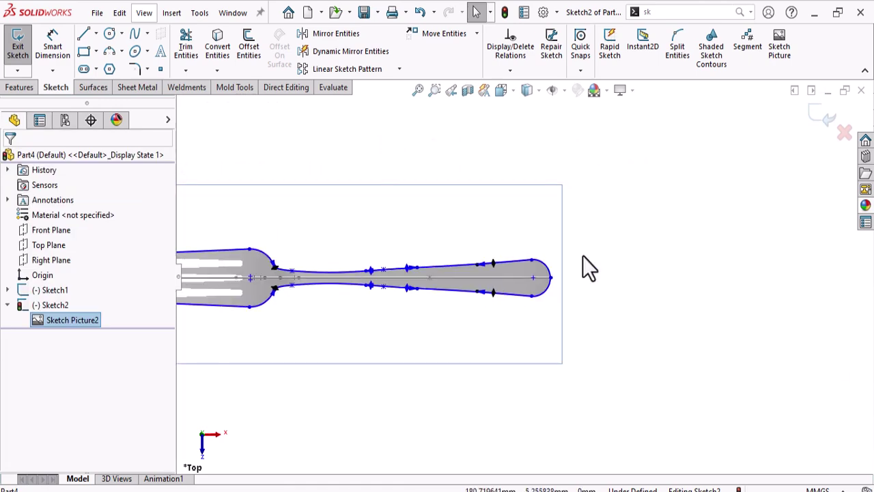
scroll(327, 266, "down", 5)
scroll(500, 293, "up", 3)
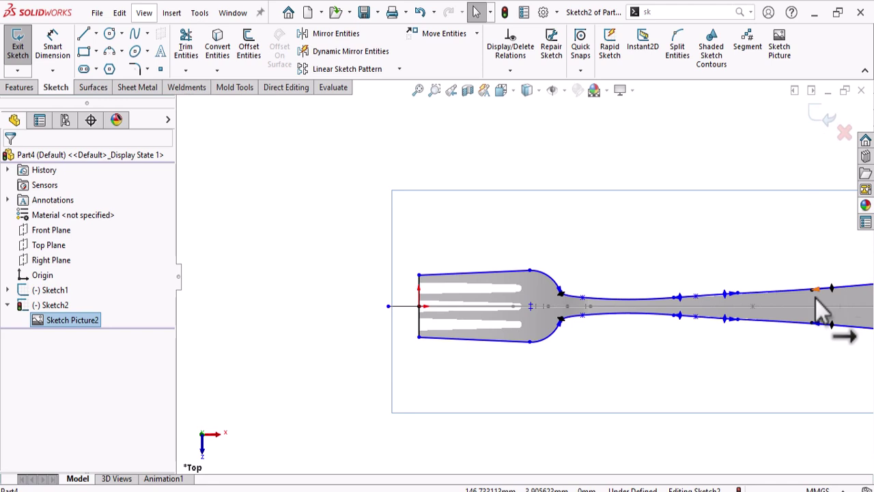
scroll(611, 287, "up", 5)
scroll(611, 287, "down", 3)
left_click(829, 118)
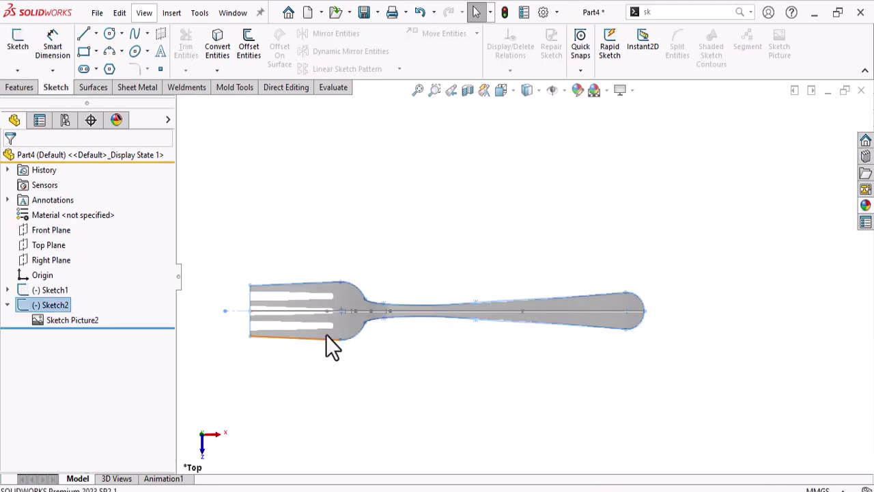
Step: Extrude the side profile, Sketch1, as a surface with the Mid Plane end condition and a 70 mm depth
scroll(314, 315, "up", 3)
scroll(600, 368, "down", 2)
mouse_move(601, 372)
middle_mouse_down()
mouse_move(564, 312)
mouse_move(553, 234)
mouse_move(548, 367)
mouse_move(558, 260)
mouse_move(547, 221)
mouse_move(546, 280)
mouse_move(522, 232)
middle_mouse_up()
left_click(52, 289)
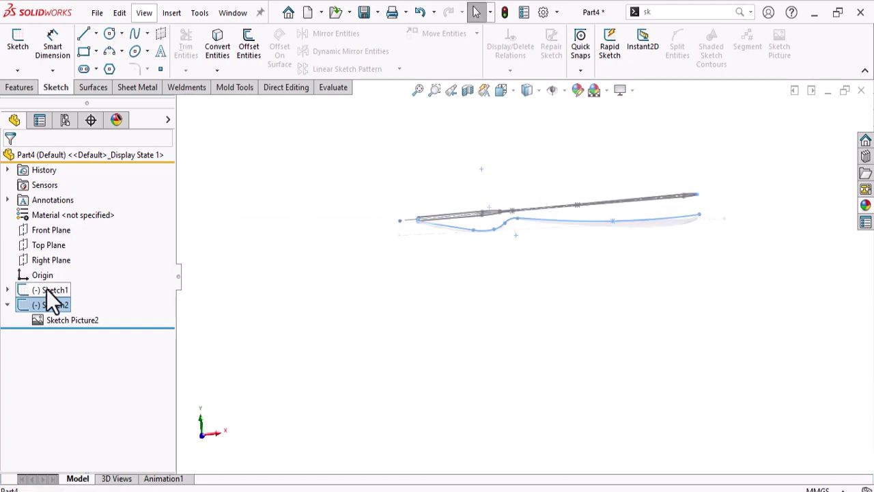
scroll(553, 246, "down", 2)
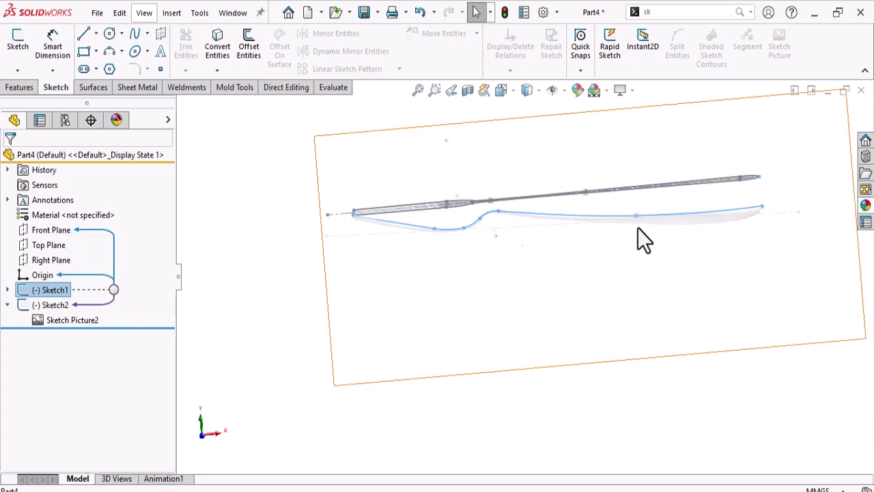
left_click(26, 88)
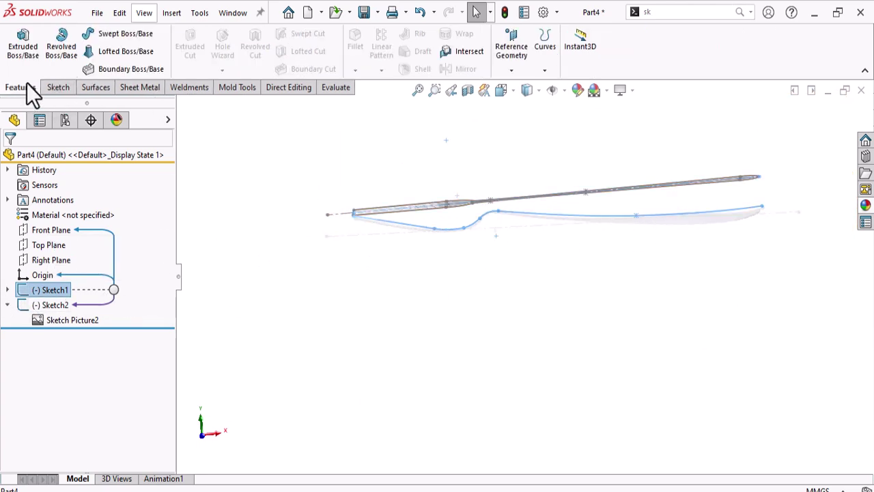
left_click(95, 87)
left_click(22, 42)
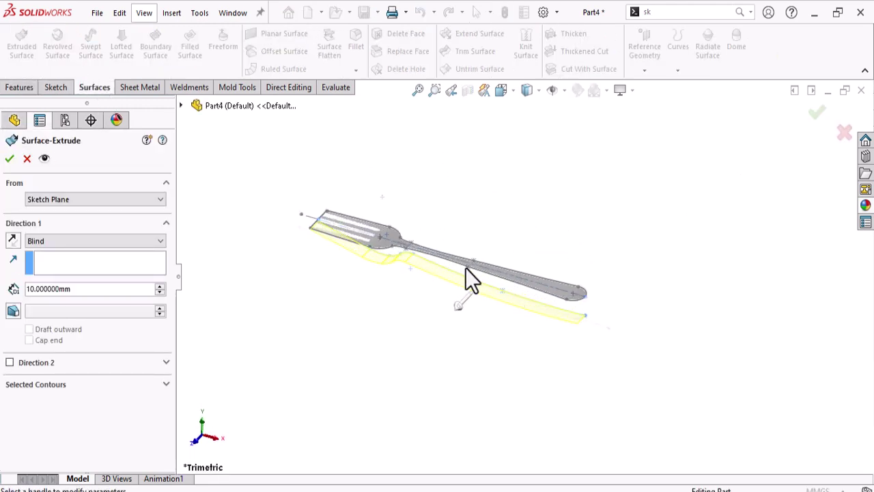
middle_click_drag(515, 297, 537, 220)
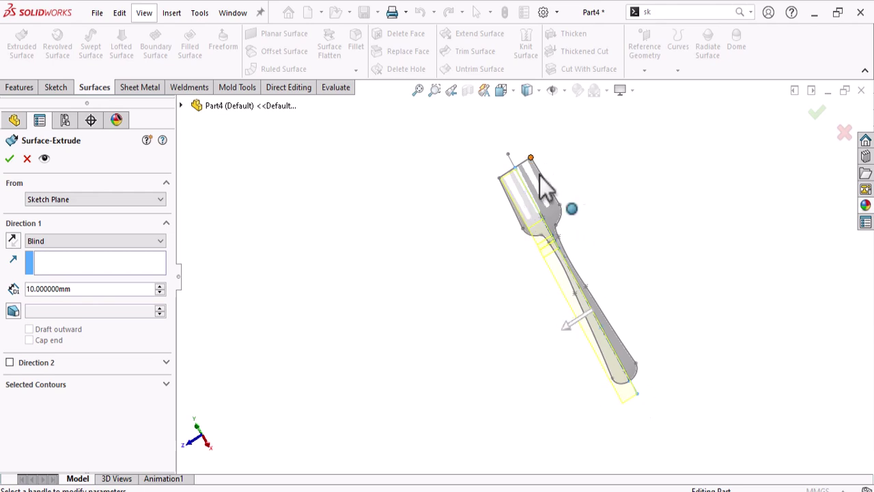
left_click(96, 239)
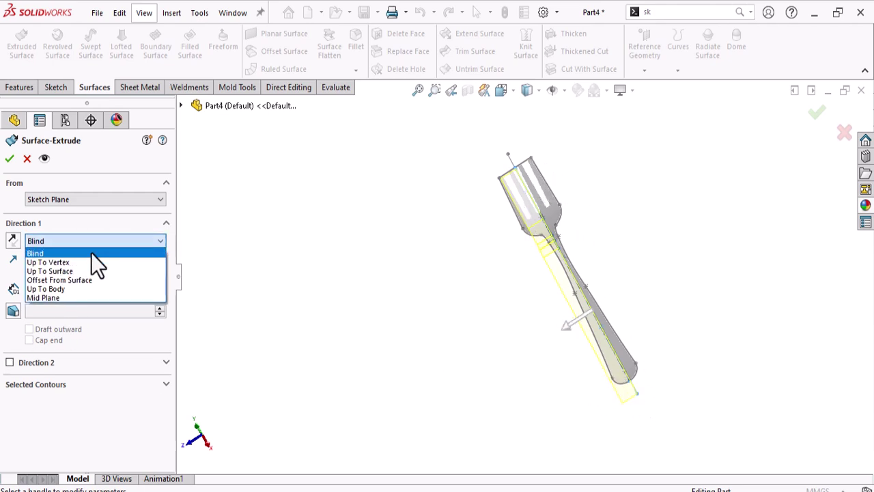
left_click(72, 297)
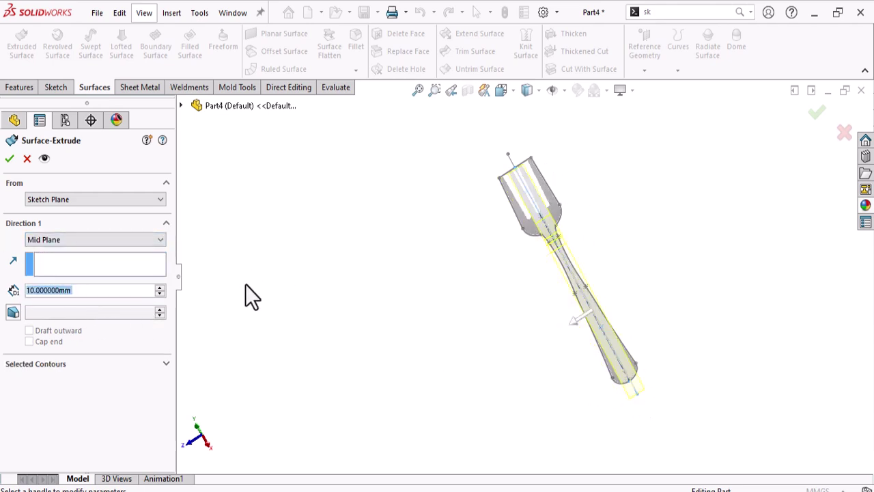
left_click(160, 287)
left_click(161, 287)
left_click(160, 287)
left_click(160, 287)
left_click(160, 286)
left_click(160, 287)
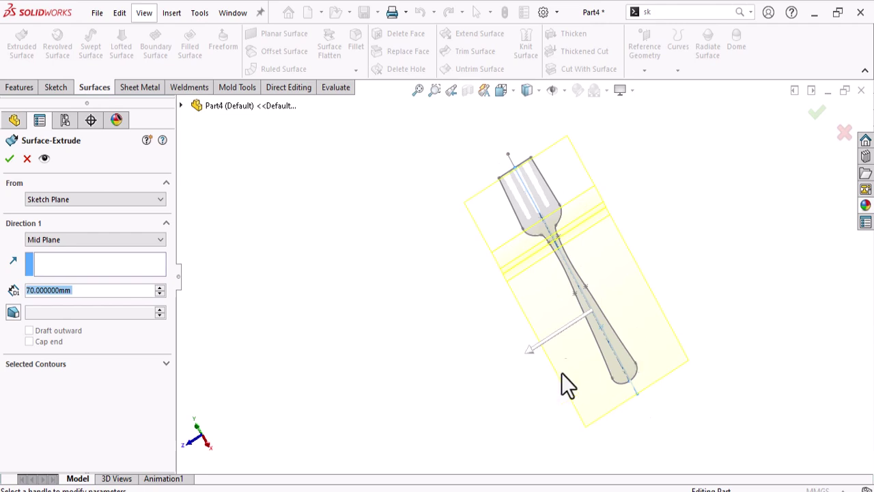
left_click(9, 158)
Step: Start a standard Trim Surface operation on the extruded surface with the Keep selections option
scroll(468, 254, "up", 3)
middle_click_drag(484, 307, 529, 407)
scroll(529, 400, "down", 6)
middle_click_drag(524, 325, 500, 338)
scroll(514, 289, "down", 3)
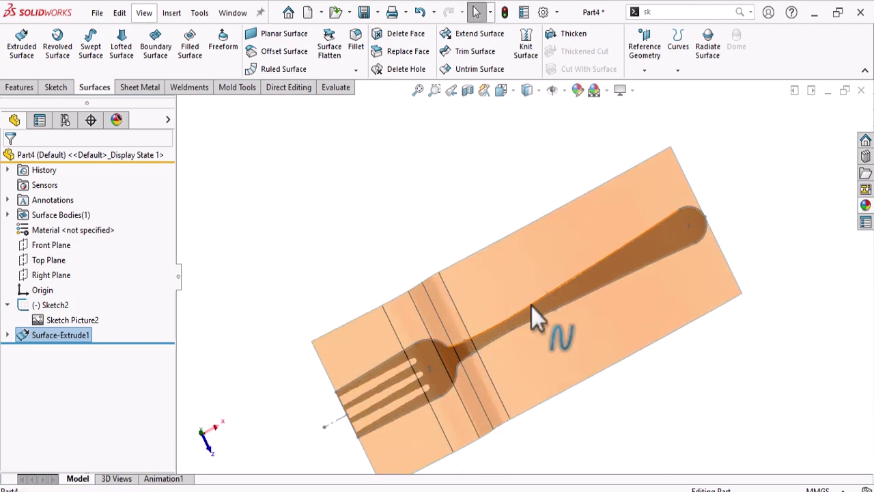
left_click(334, 226)
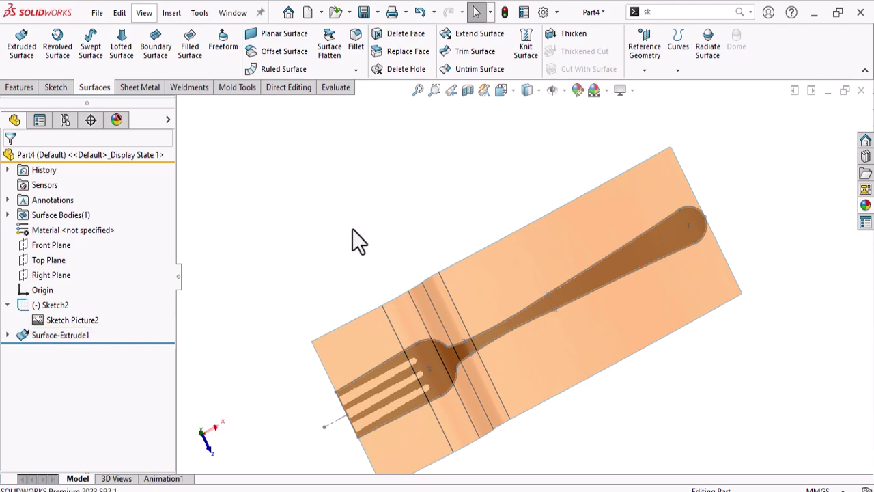
left_click(453, 52)
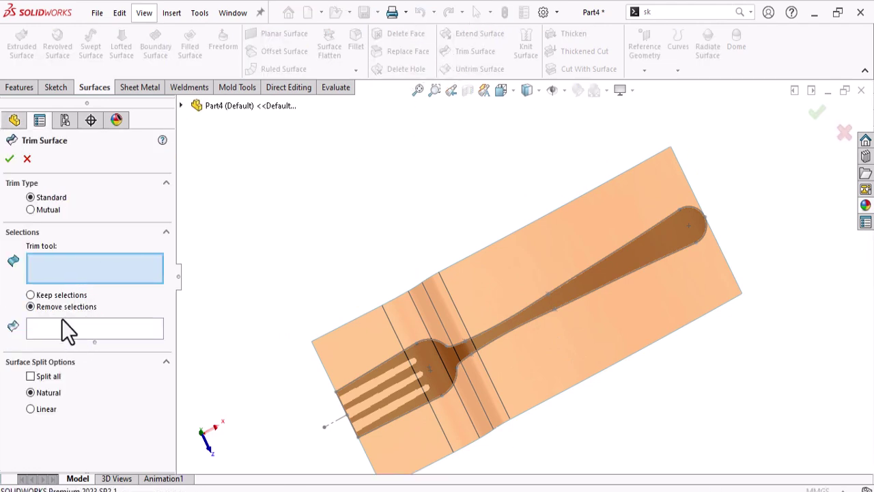
left_click(47, 296)
left_click(590, 299)
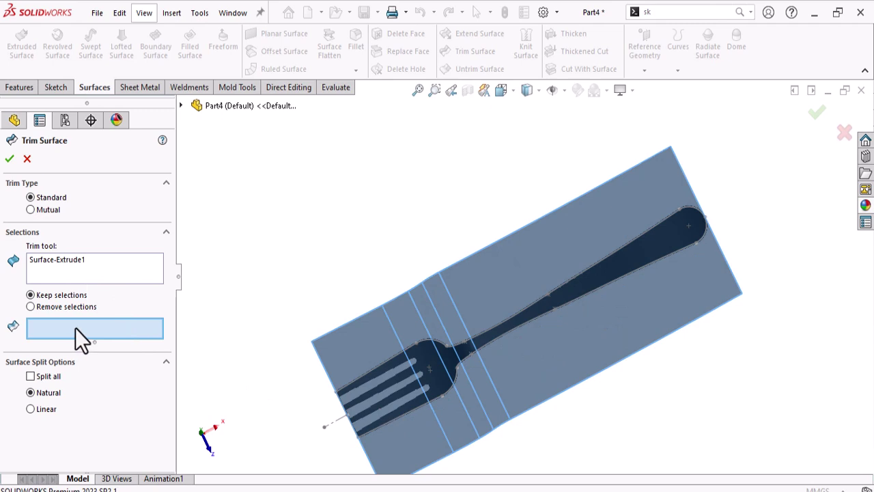
left_click(49, 260)
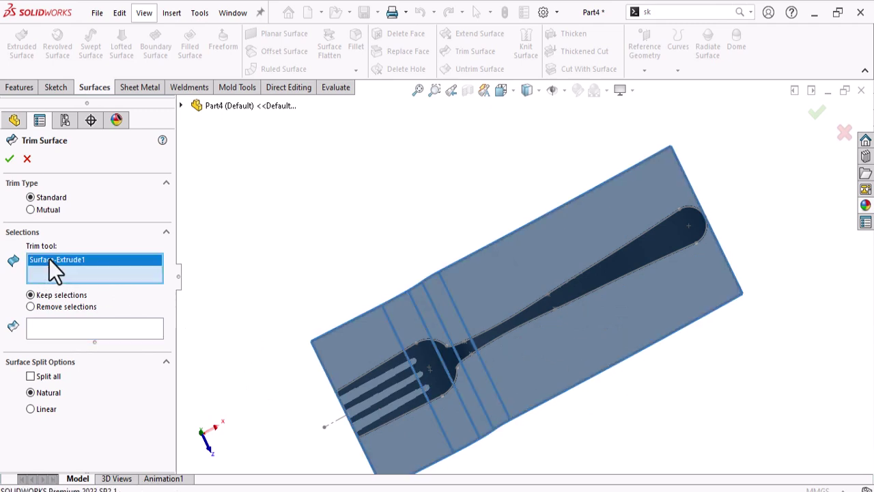
right_click(68, 261)
left_click(86, 270)
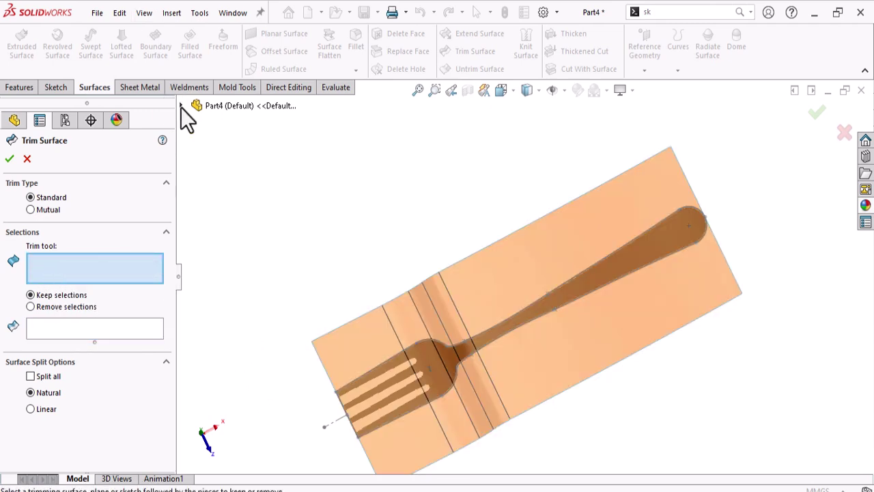
Step: Trim the extruded surface with Sketch2 as the trim tool, keeping the region inside the fork outline
left_click(181, 106)
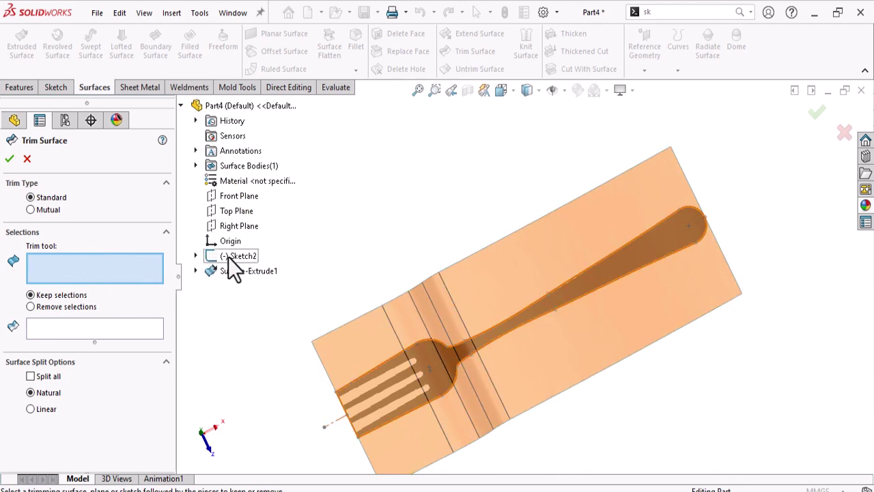
left_click(195, 271)
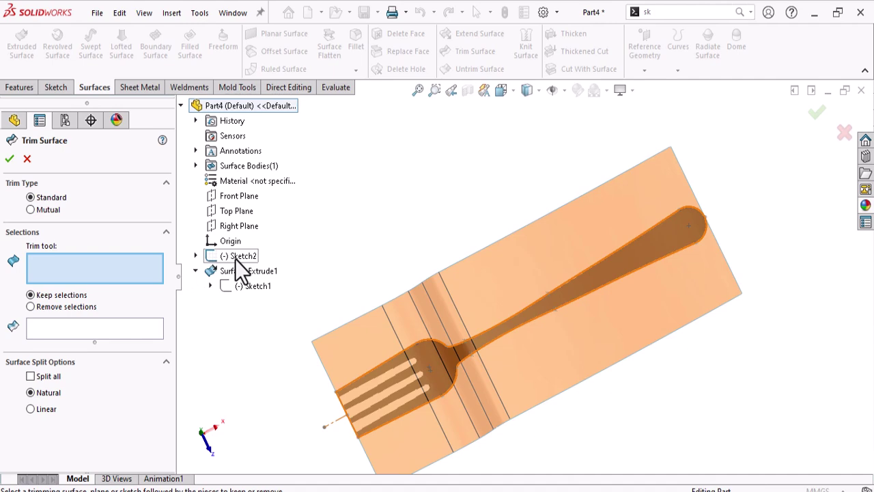
left_click(235, 258)
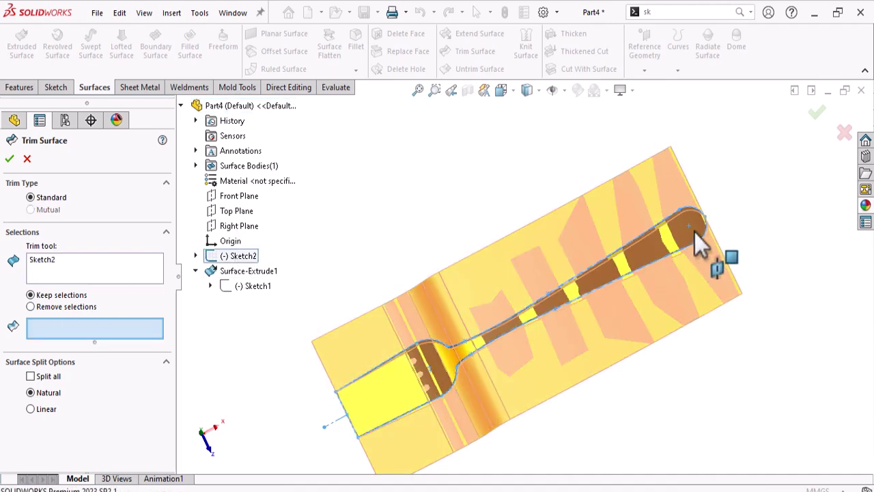
left_click(693, 231)
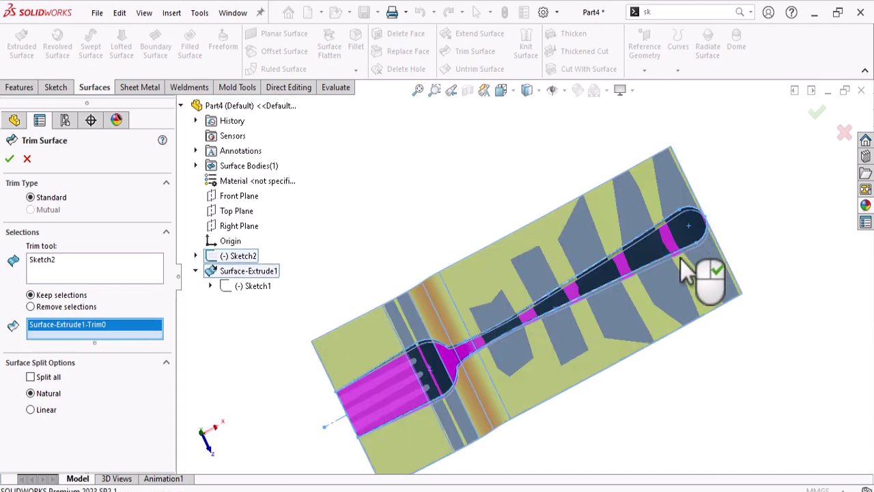
left_click(10, 160)
Step: Examine the trimmed fork surface from the side and above, including the head's flat front portion
middle_click_drag(618, 409, 602, 331)
middle_click_drag(417, 374, 326, 230)
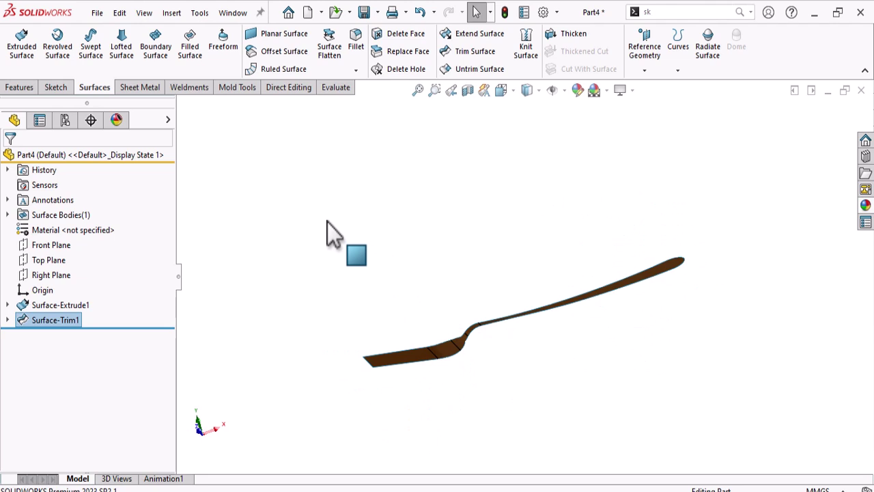
middle_click_drag(580, 353, 550, 465)
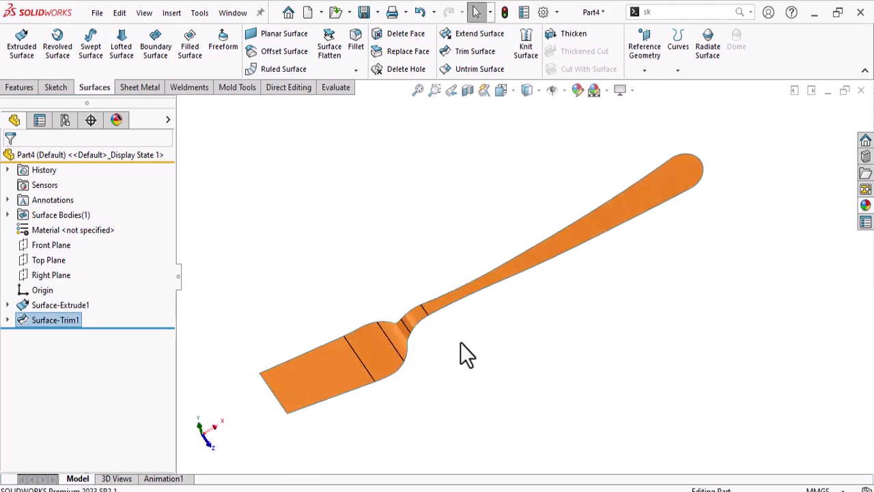
scroll(459, 345, "up", 3)
scroll(437, 345, "down", 5)
middle_click_drag(429, 278, 431, 352)
scroll(381, 339, "down", 3)
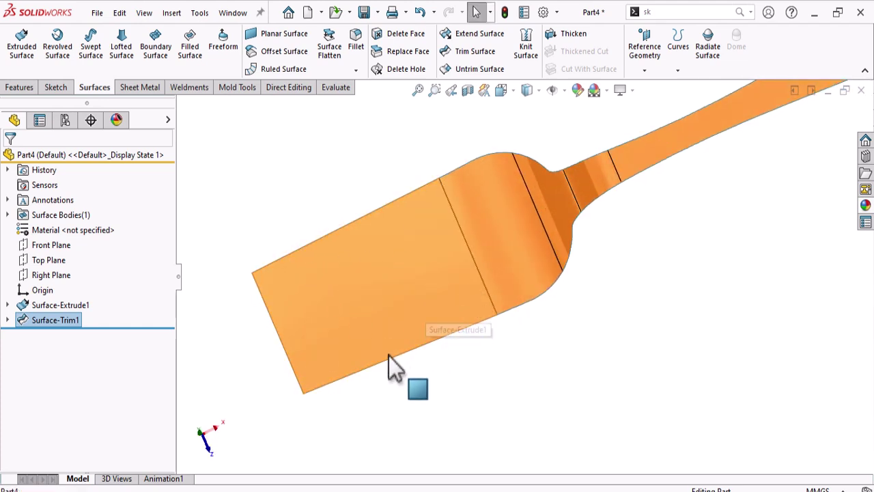
Step: Show Sketch2 under the surface trim feature so its reference picture can guide tracing
left_click(6, 305)
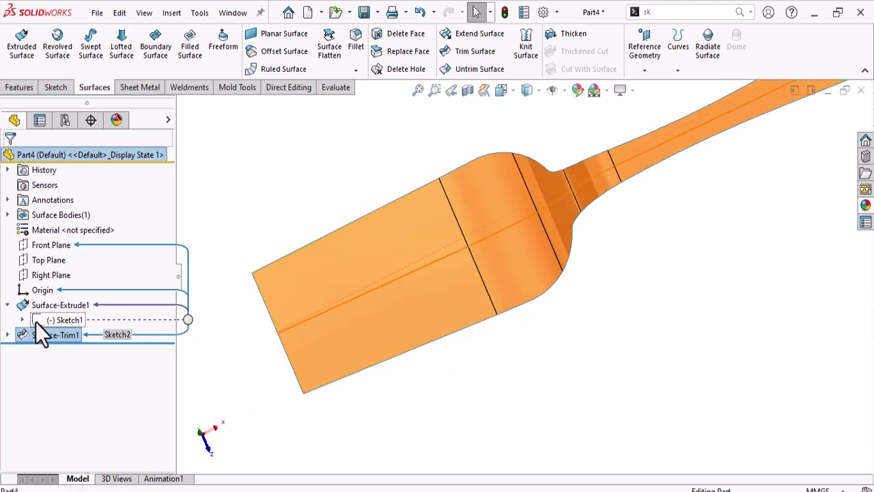
left_click(37, 321)
left_click(17, 337)
left_click(8, 335)
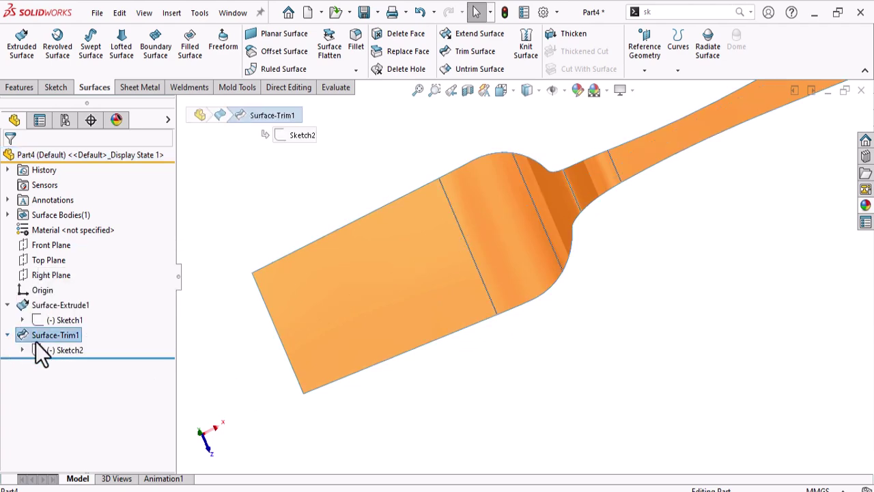
right_click(58, 351)
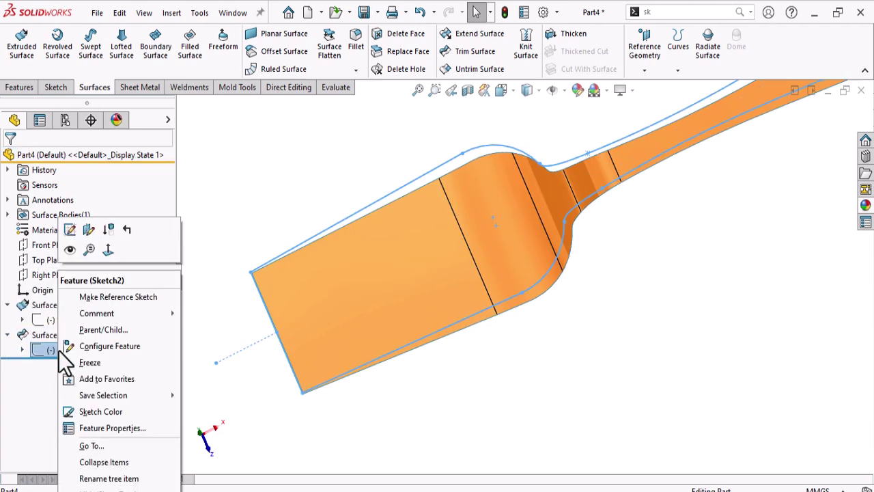
left_click(69, 249)
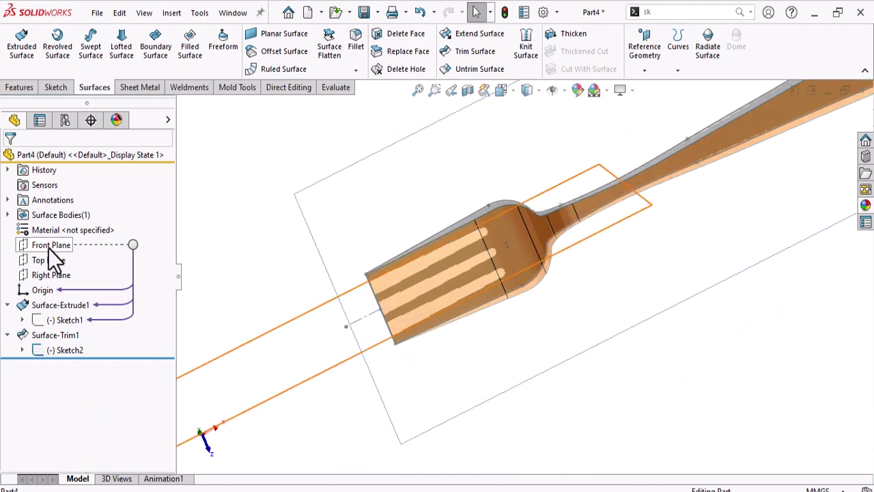
Step: Start a new sketch on the Top Plane with the fork's head in close view
right_click(51, 260)
left_click(55, 239)
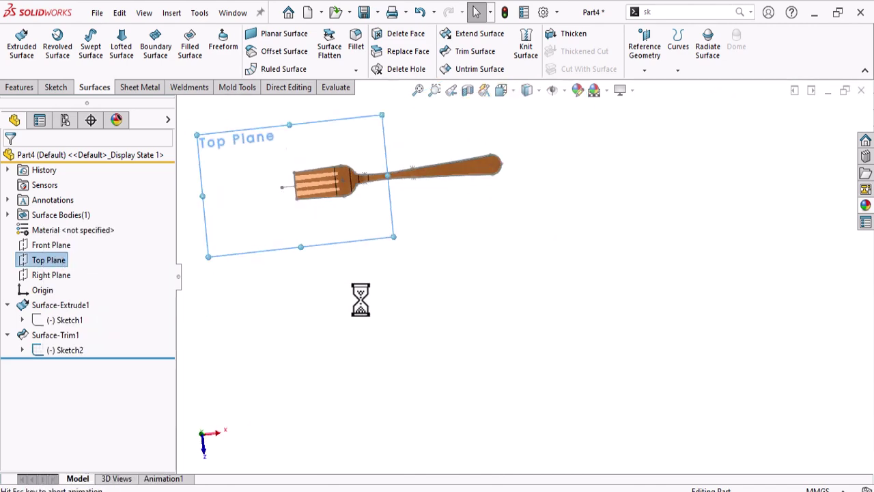
scroll(420, 307, "down", 5)
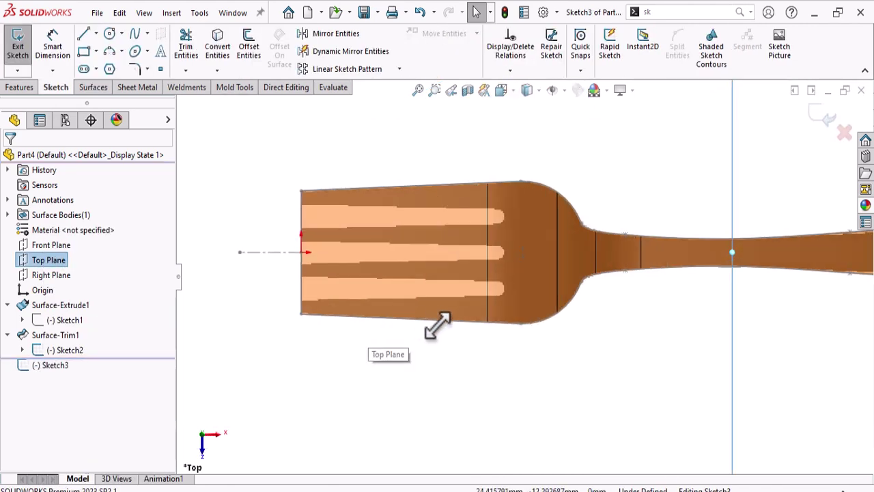
scroll(433, 219, "down", 2)
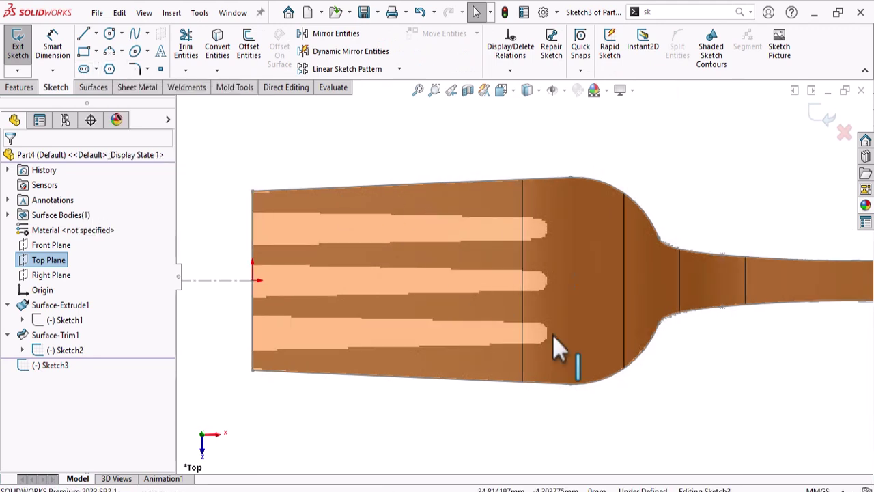
Step: Trace the uppermost tine gap with a line about 36 mm long, a tangent end arc and a return line to the head's front edge
key("l")
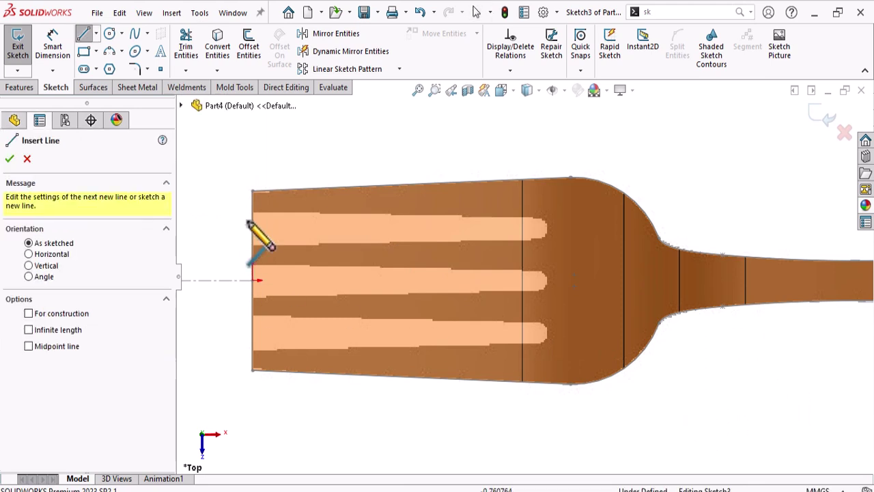
left_click(253, 212)
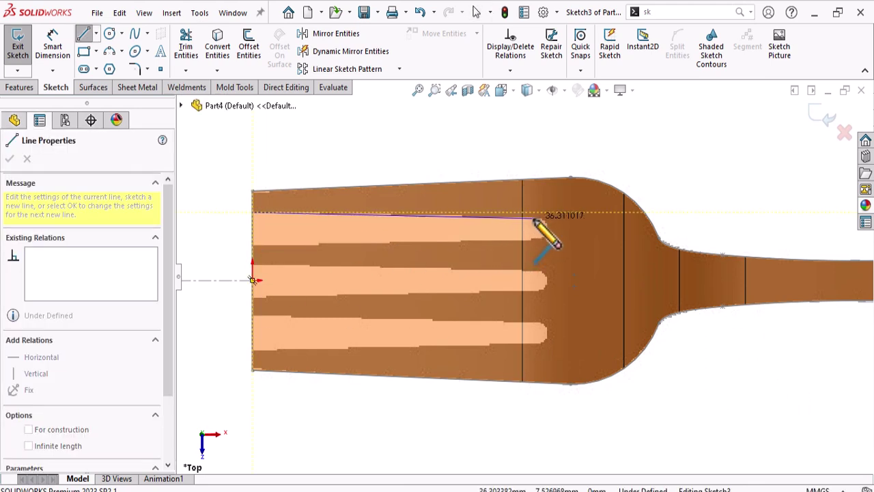
left_click(532, 218)
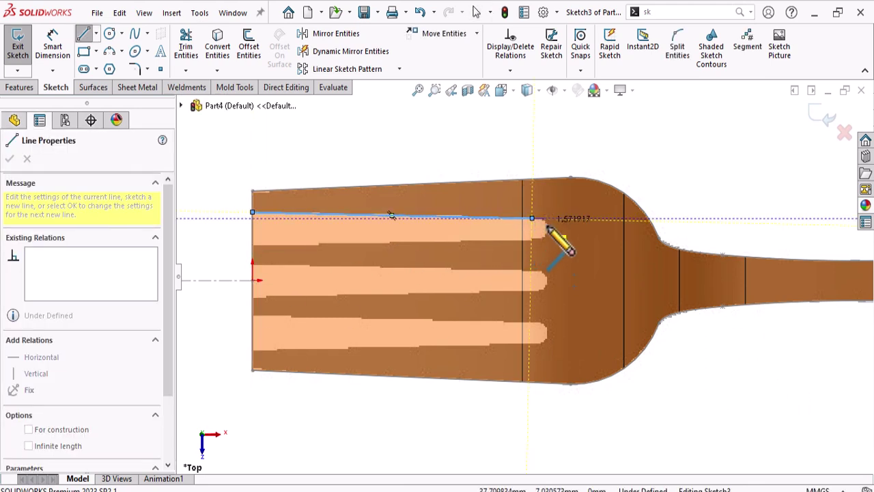
mouse_move(532, 218)
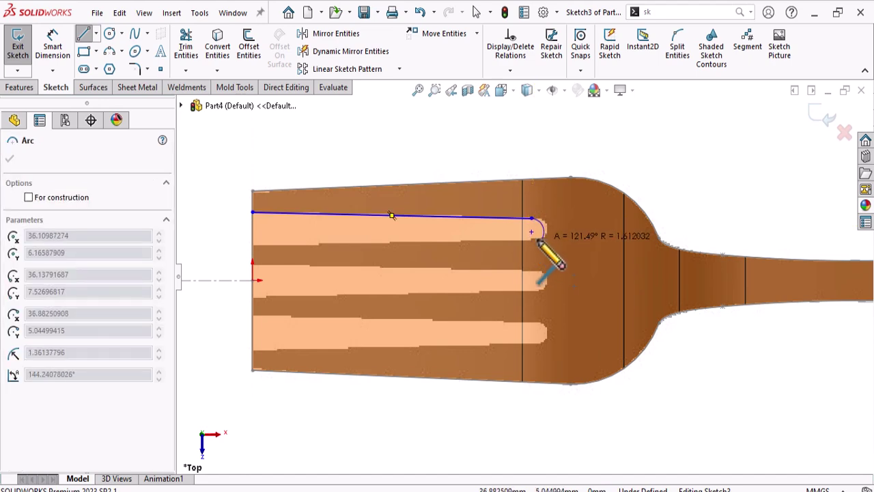
left_click(532, 239)
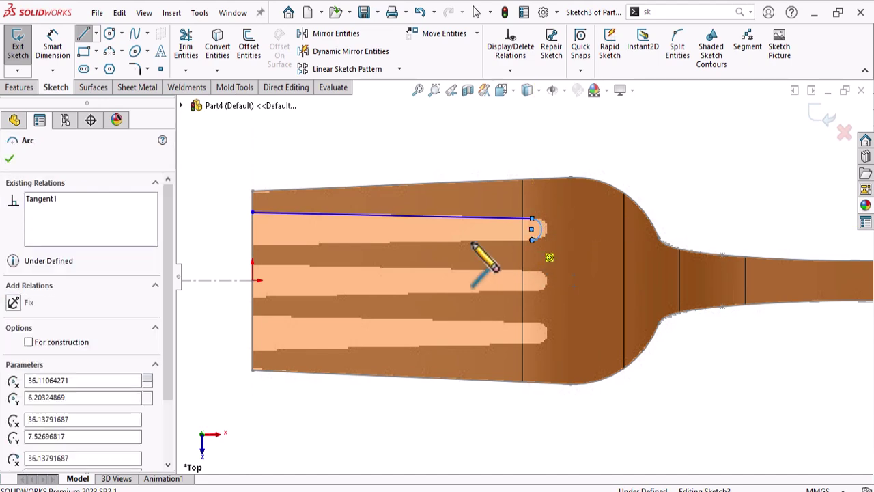
left_click(252, 246)
right_click(281, 246)
left_click(301, 256)
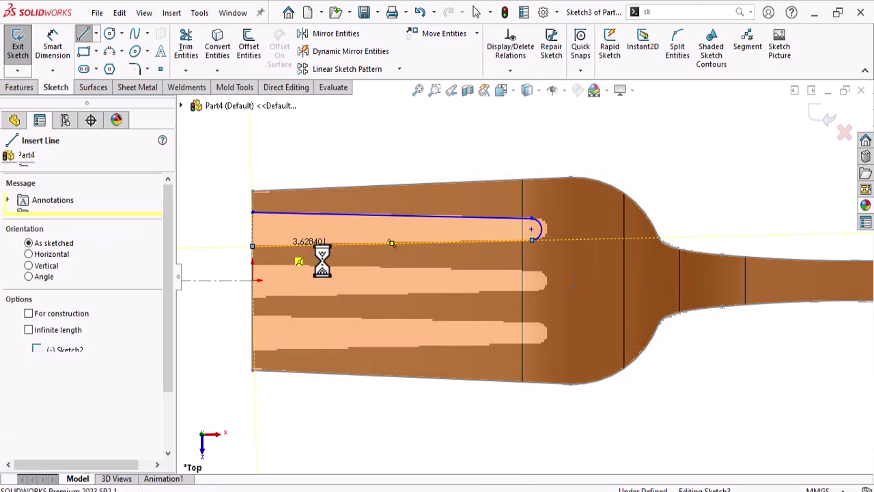
Step: Reposition the rounded end of the traced slot to match the end of the tine gap in the picture
scroll(473, 268, "down", 2)
left_click_drag(545, 222, 556, 225)
scroll(526, 287, "up", 1)
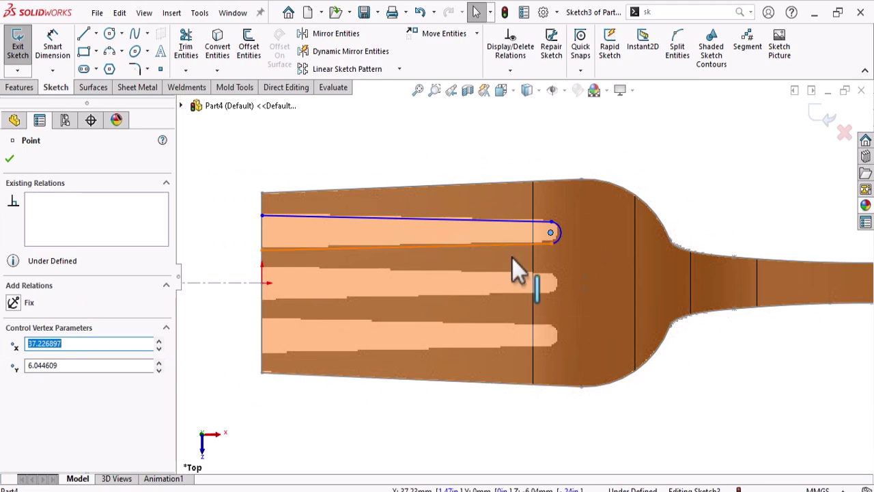
scroll(548, 256, "down", 1)
key("Escape")
Step: Draw a horizontal line about 5 mm long from the end arc's center into the slot and make it construction geometry
key("l")
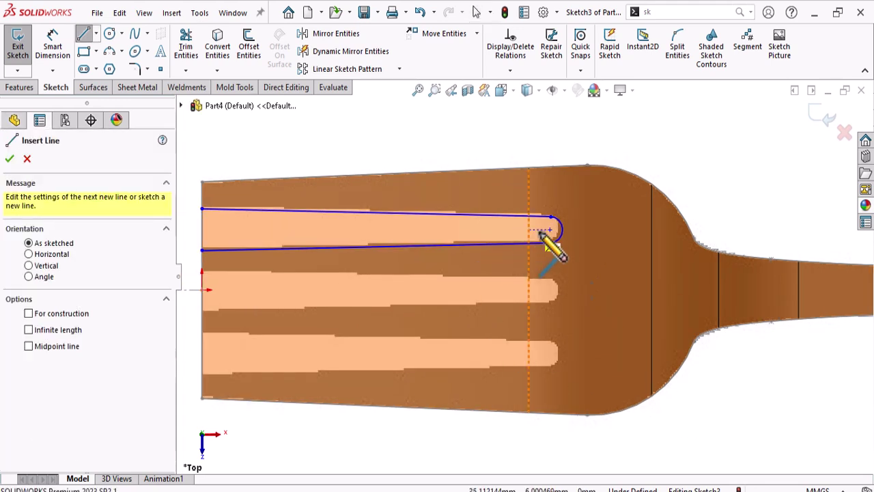
left_click(550, 230)
left_click(503, 230)
right_click(512, 236)
left_click(530, 241)
left_click(523, 229)
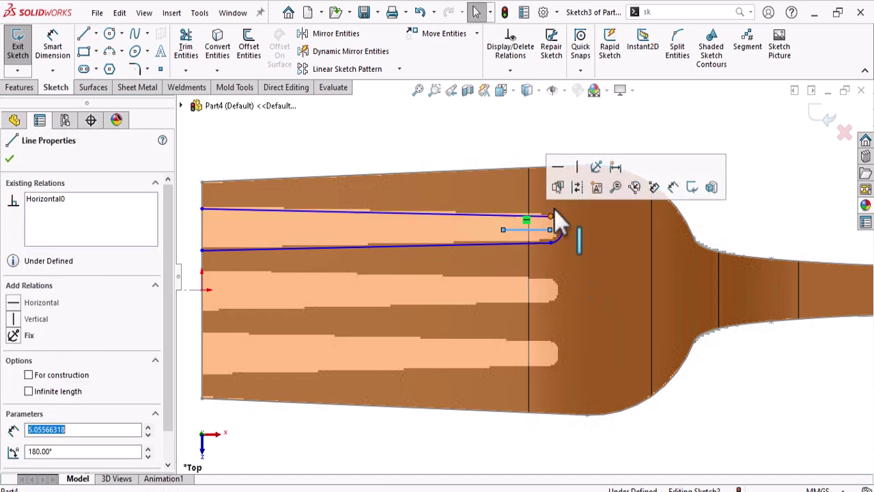
left_click(579, 187)
scroll(517, 254, "down", 1)
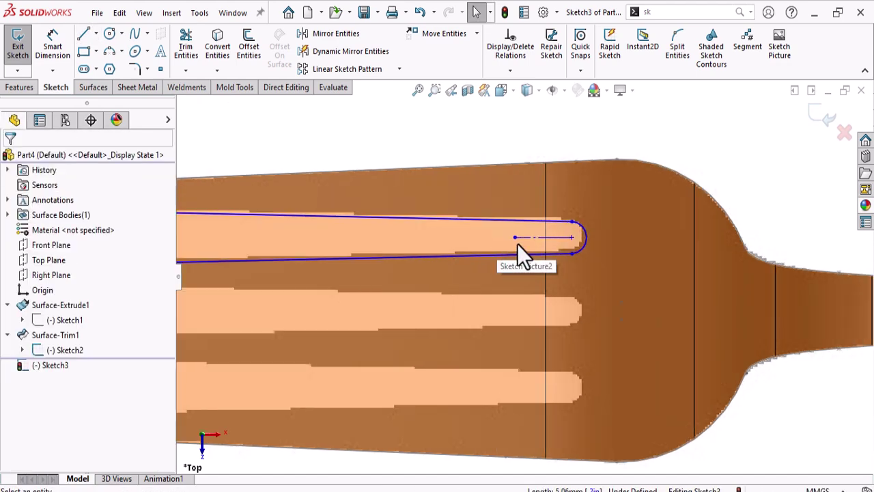
Step: Delete the slot's lower line and replace it by mirroring the upper line about the horizontal centerline
left_click(192, 55)
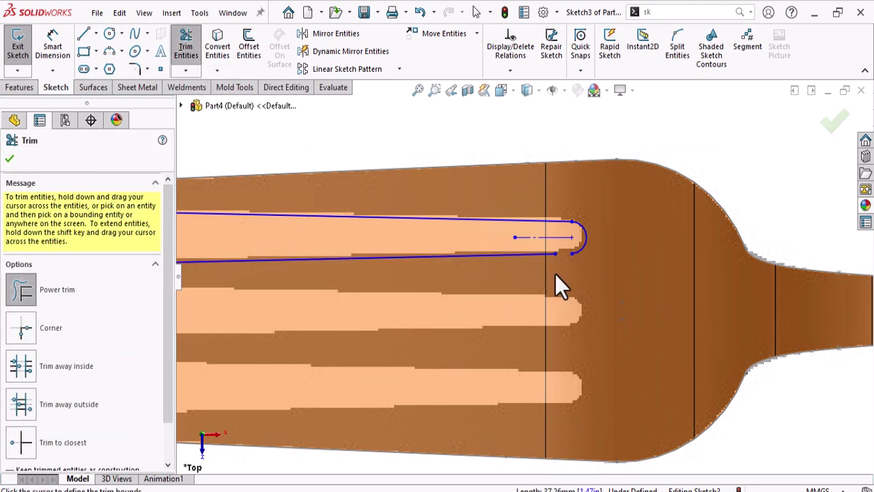
key("Escape")
left_click(498, 256)
key("Escape")
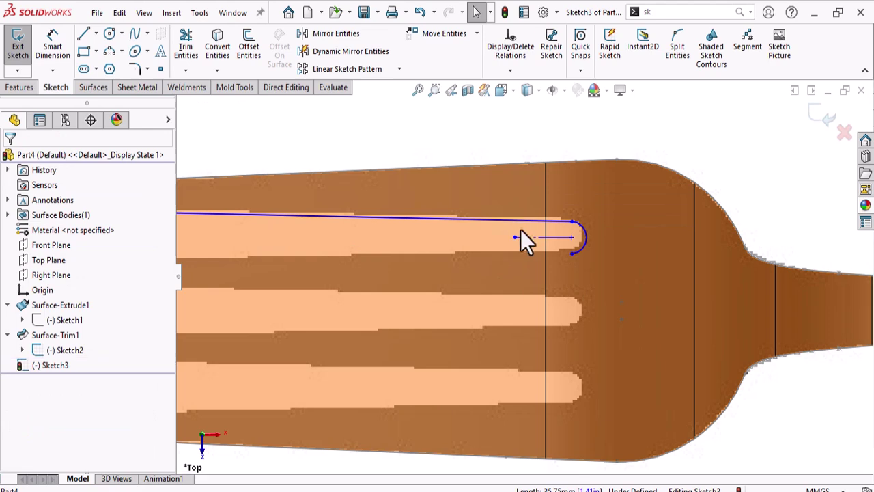
left_click(521, 222)
left_click(534, 236, "ctrl")
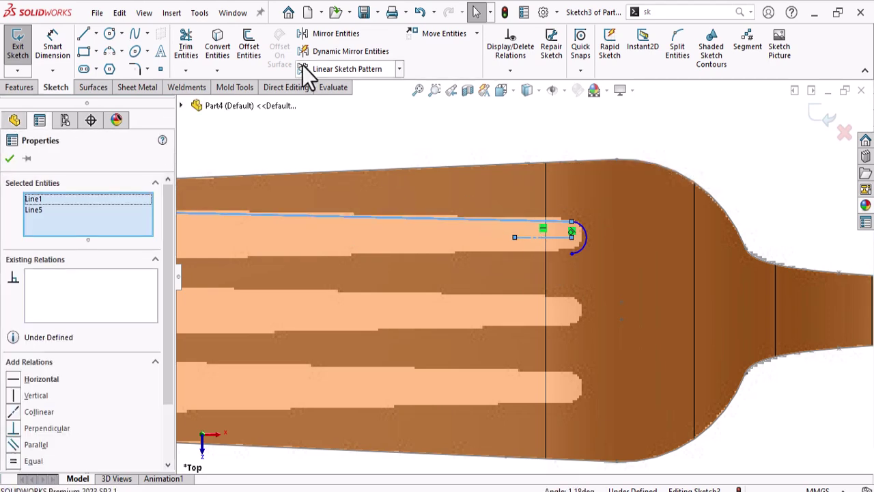
left_click(307, 33)
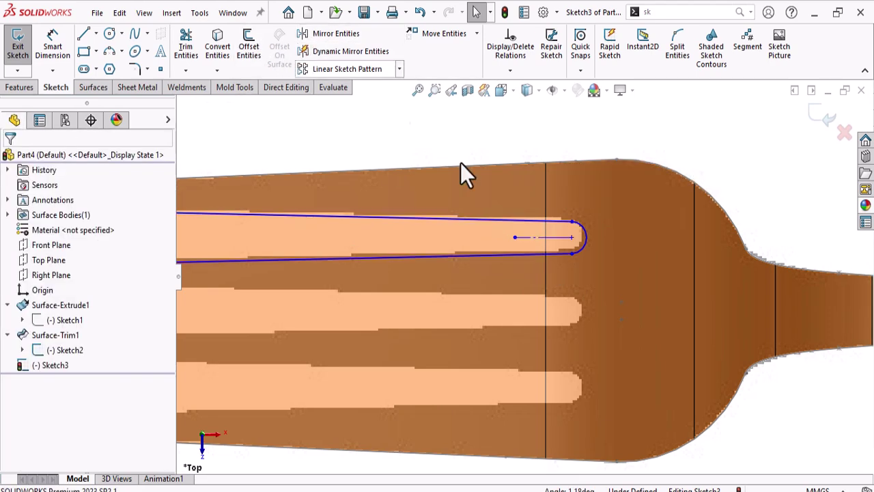
Step: Add a tangent relation between the slot's end arc and the mirrored lower line
scroll(525, 273, "up", 2)
scroll(579, 266, "down", 3)
scroll(548, 260, "down", 3)
left_click(529, 255)
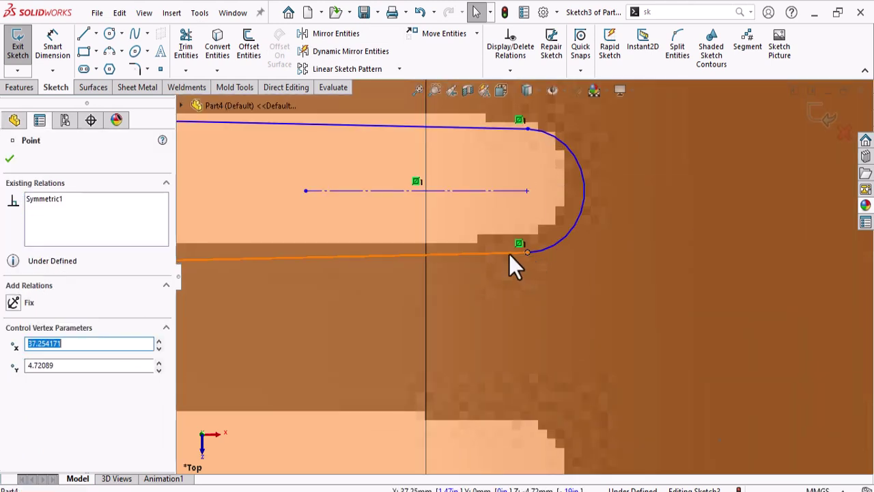
left_click(511, 254, "ctrl")
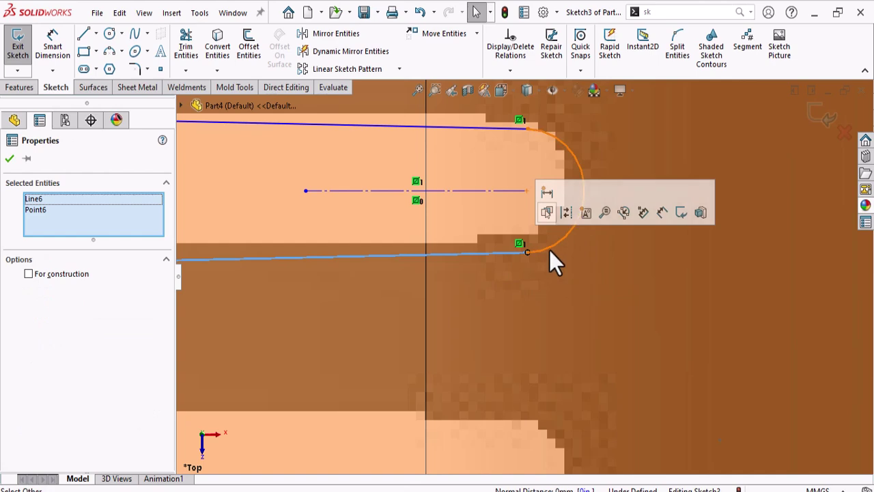
left_click(550, 247)
left_click(499, 256, "ctrl")
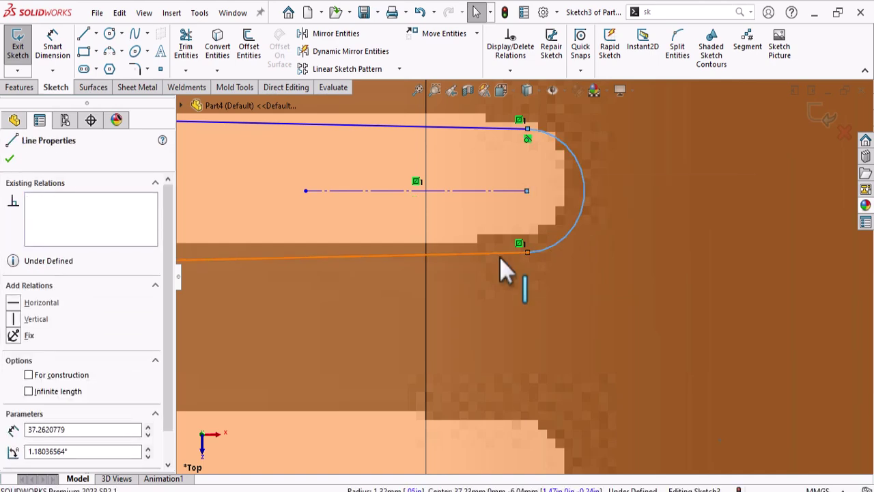
left_click(534, 198)
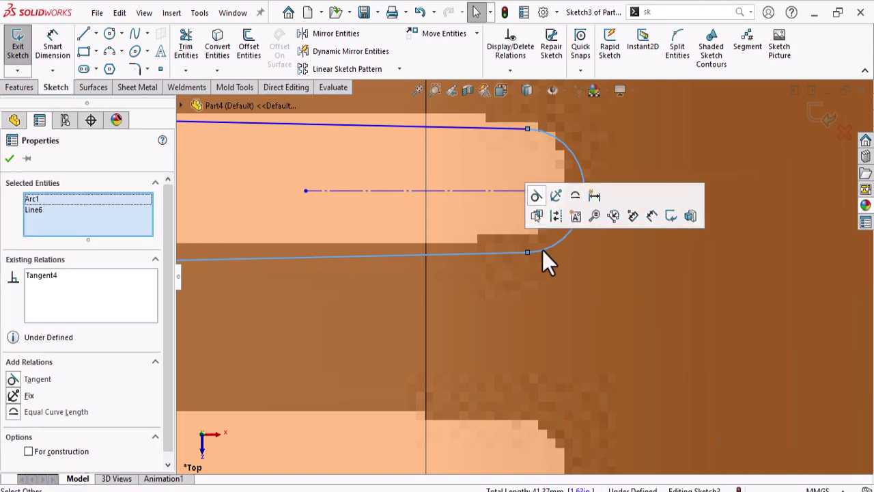
Step: Close the slot's open end with a vertical line joining the two side lines along the head's front edge
scroll(577, 353, "up", 5)
left_click(268, 252)
right_click_drag(268, 251, 291, 251)
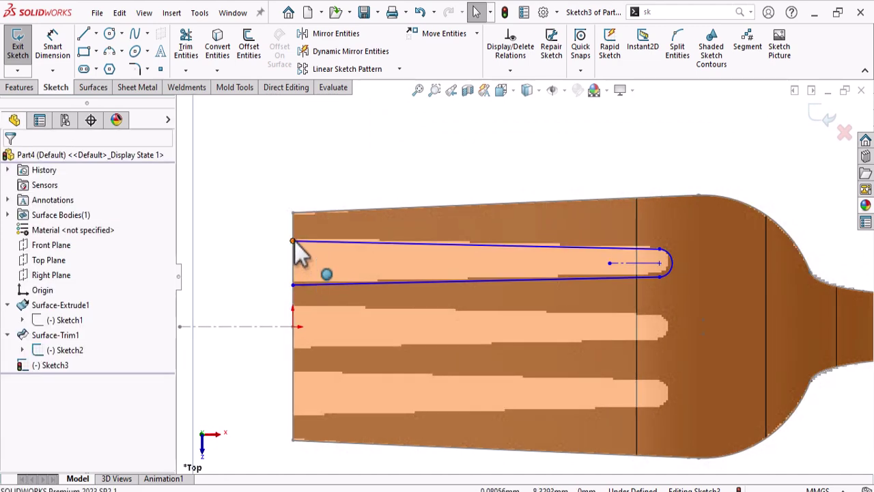
left_click(293, 283)
left_click(252, 250)
right_click_drag(257, 250, 184, 262)
left_click(294, 241)
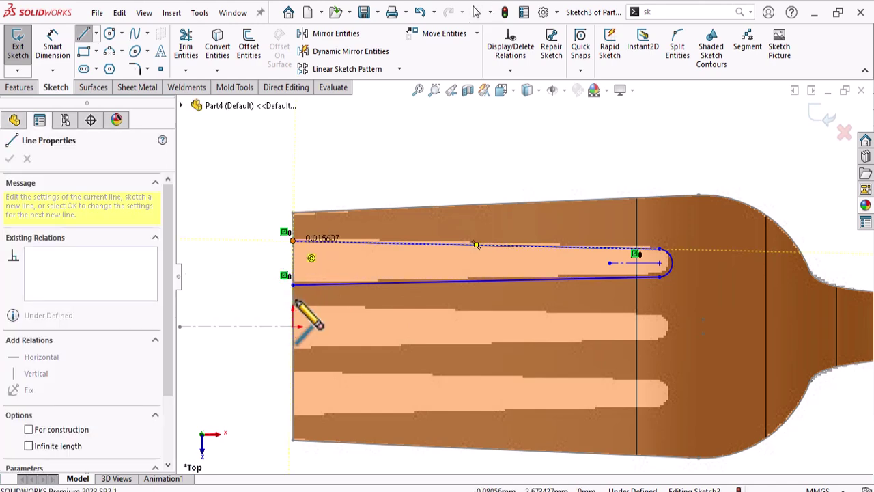
right_click(281, 288)
left_click(293, 295)
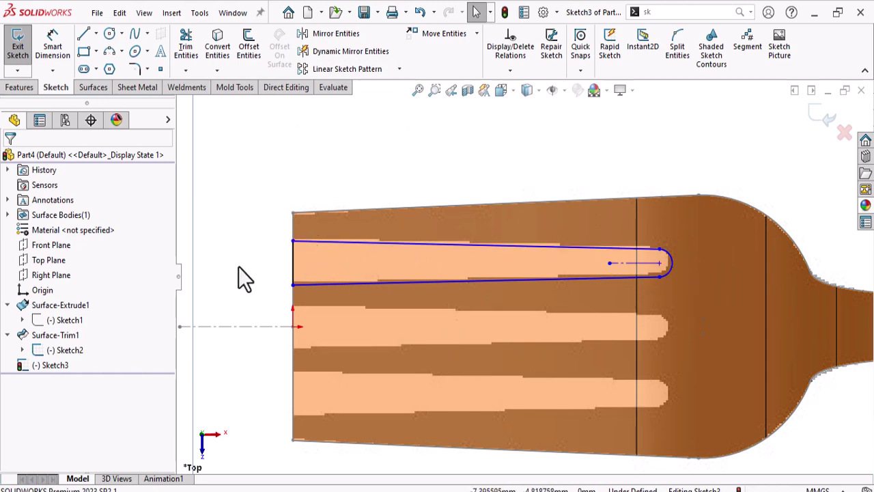
Step: Begin a linear sketch pattern of the whole closed slot chain, with only 1 instance along the X-axis
right_click(342, 244)
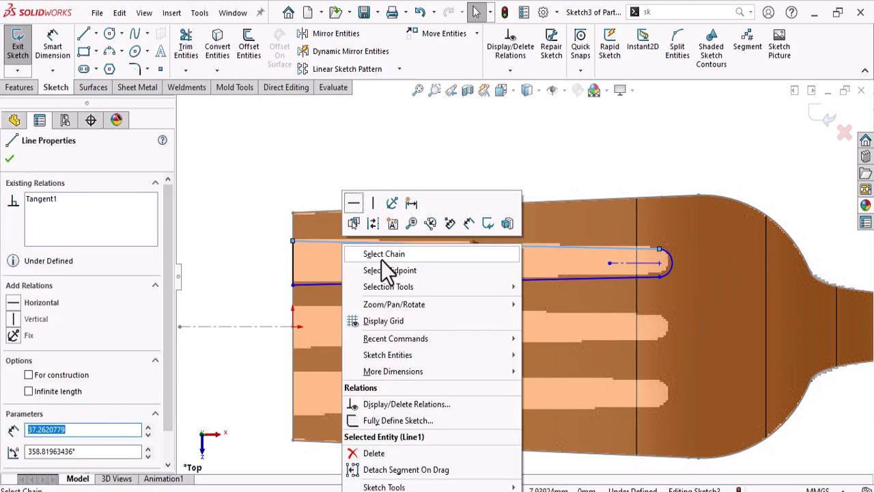
left_click(382, 256)
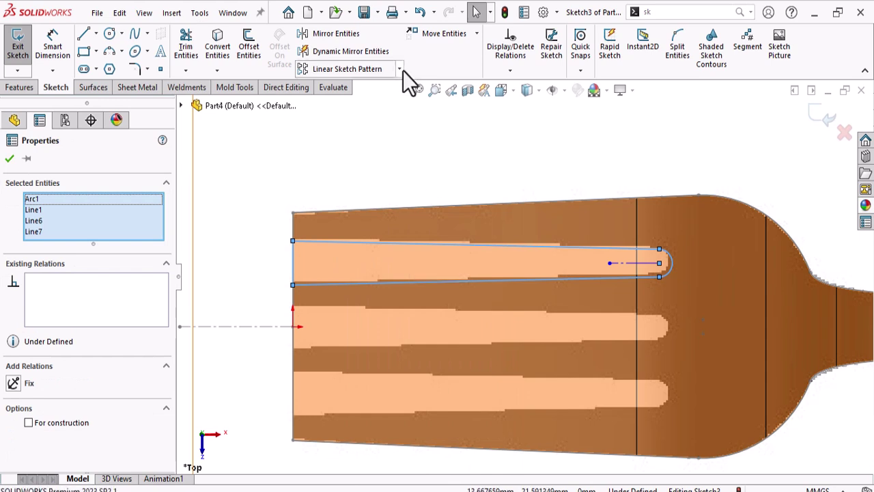
left_click(356, 73)
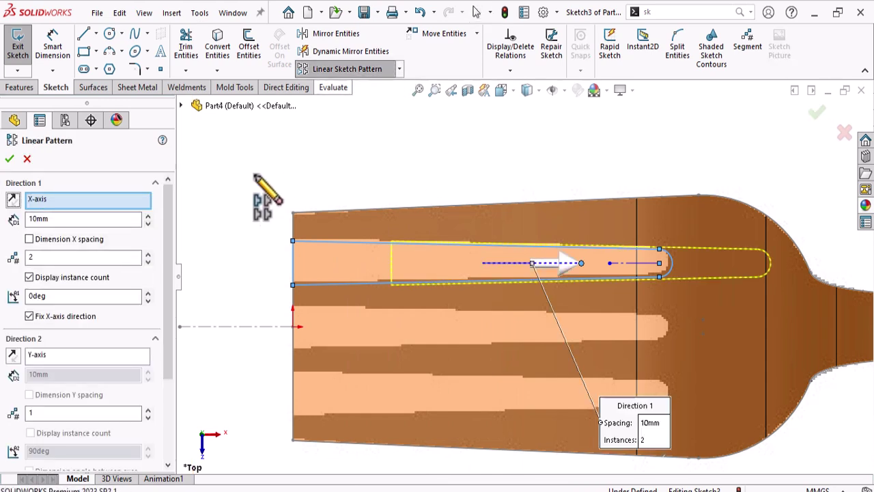
right_click(52, 198)
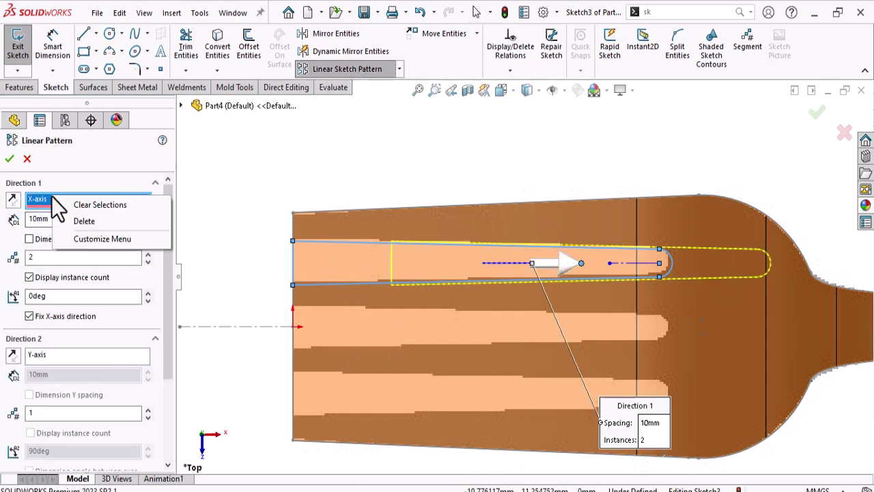
left_click(147, 262)
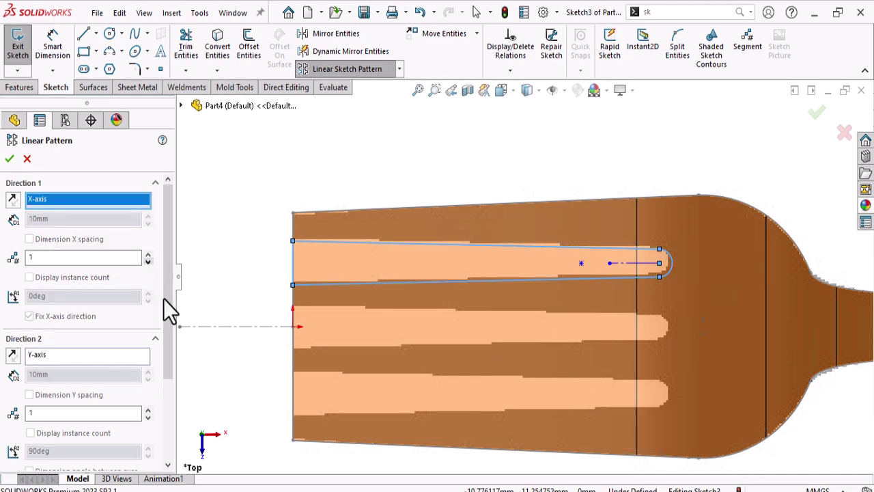
Step: Add 2 instances along the pattern's Y-axis and reverse that direction toward the fork's other slots
scroll(159, 318, "down", 1)
scroll(159, 319, "down", 2)
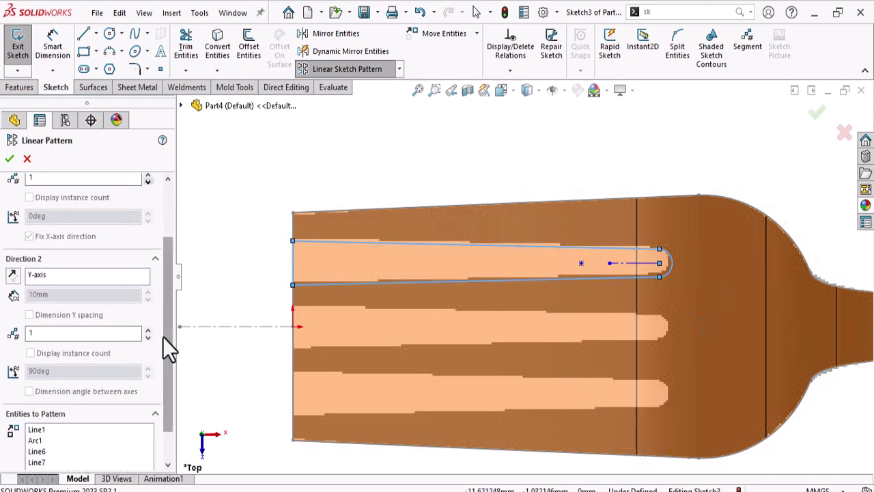
left_click(147, 329)
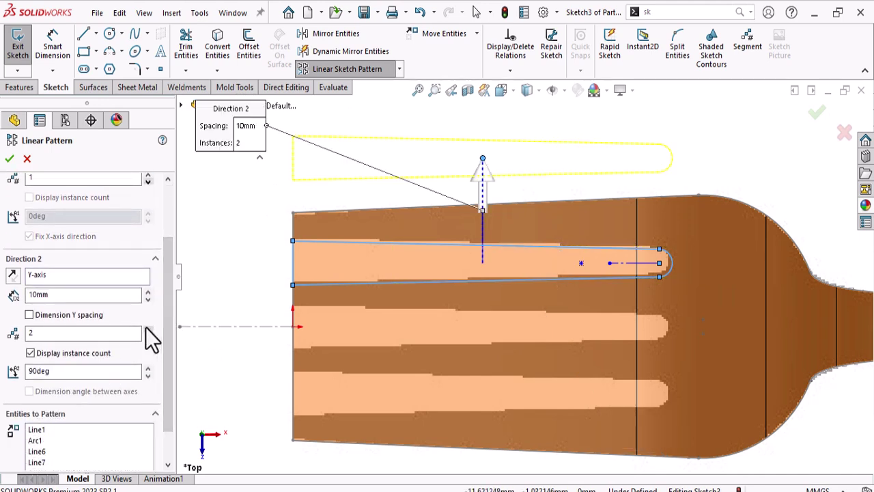
left_click(12, 273)
Step: Try Y-axis spacings of 5 mm and 8 mm for the slot pattern
left_click(63, 297)
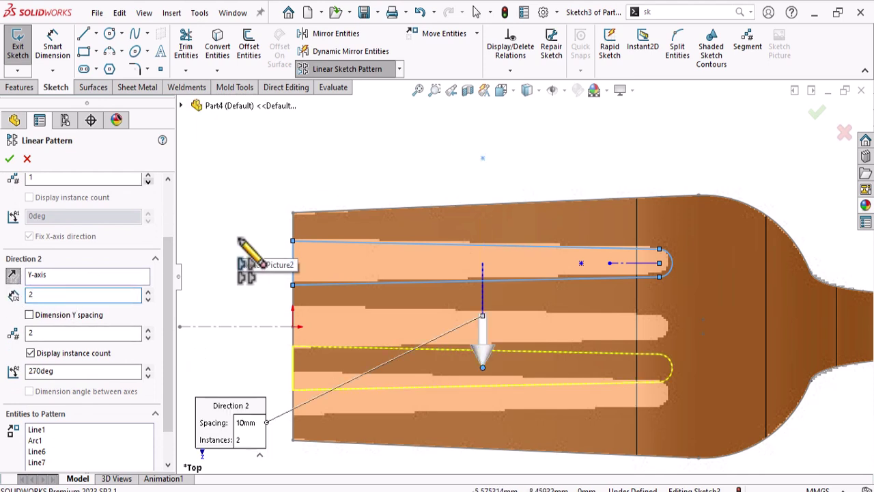
type("5")
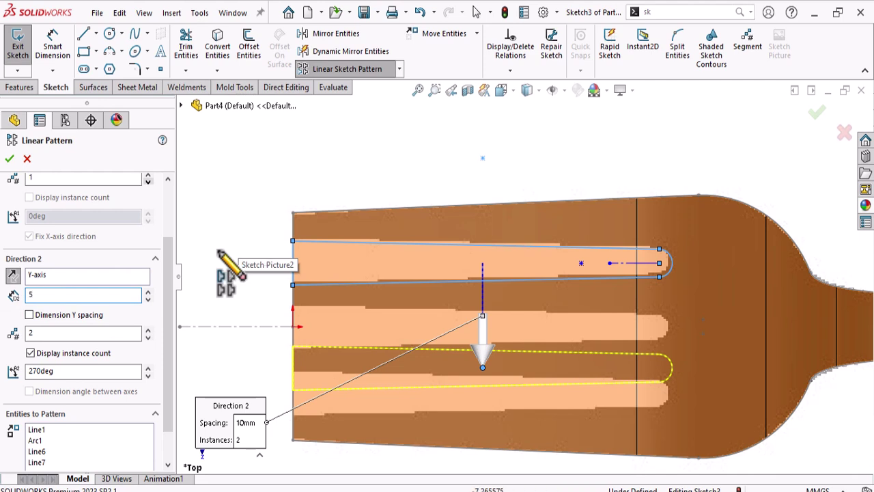
key("Return")
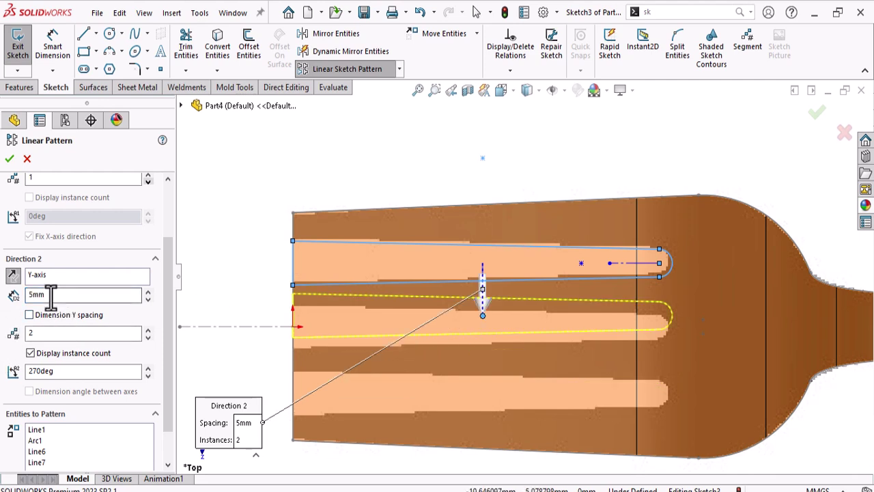
type("8")
key("Return")
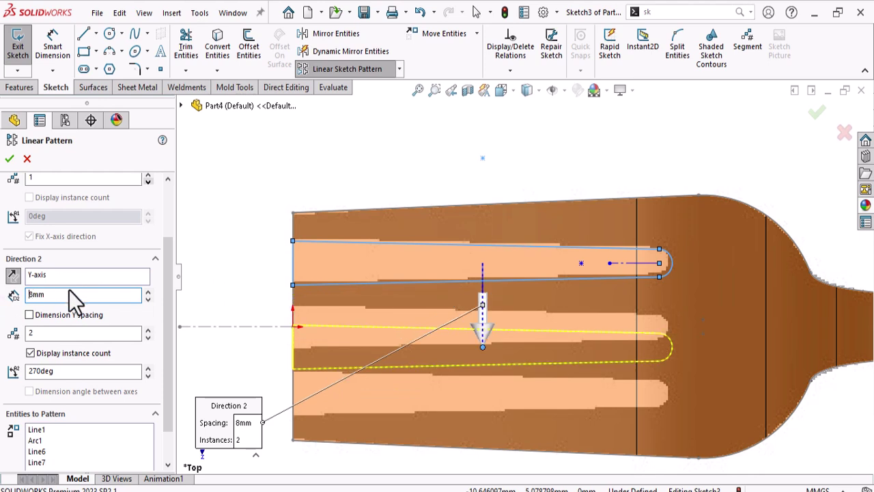
Step: Set the pattern's Y-axis spacing to 6 mm with 3 instances and apply the slot pattern
type("6")
key("Return")
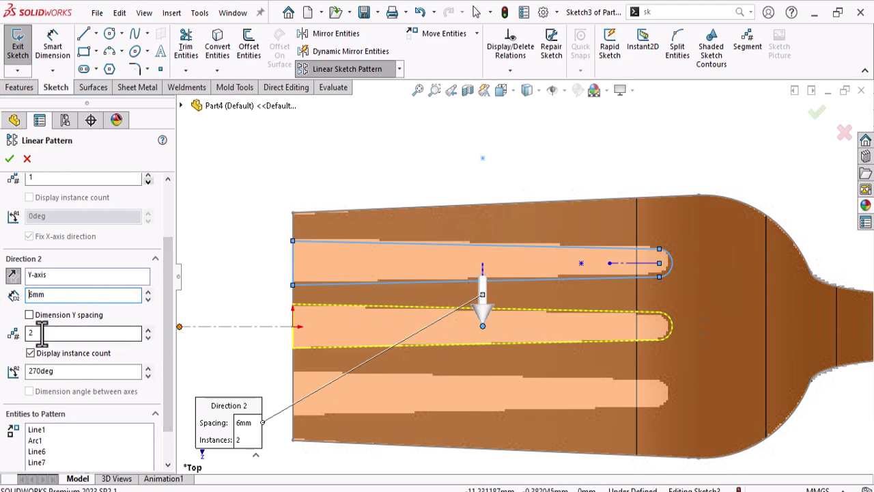
left_click(148, 329)
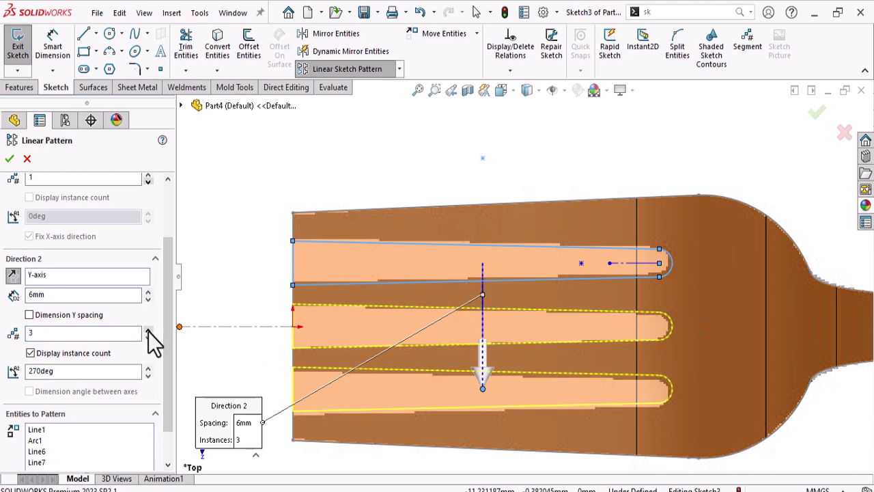
left_click(9, 158)
Step: Finish the slot sketch and use it to trim the fork surface, keeping the fork body and discarding the three slot areas
scroll(609, 395, "up", 3)
mouse_move(609, 395)
middle_mouse_down()
mouse_move(617, 250)
mouse_move(685, 211)
mouse_move(644, 251)
middle_mouse_up()
scroll(647, 263, "down", 2)
mouse_move(563, 340)
middle_mouse_down()
mouse_move(496, 292)
mouse_move(537, 314)
mouse_move(513, 302)
middle_mouse_up()
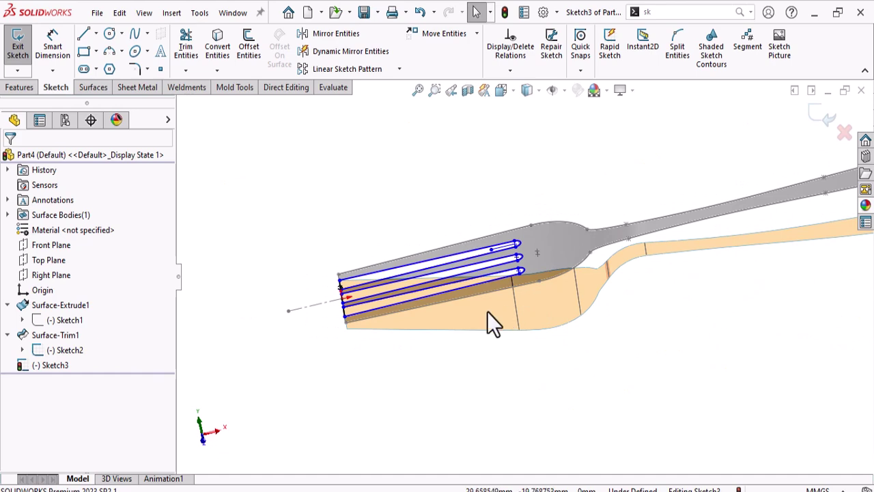
left_click(24, 40)
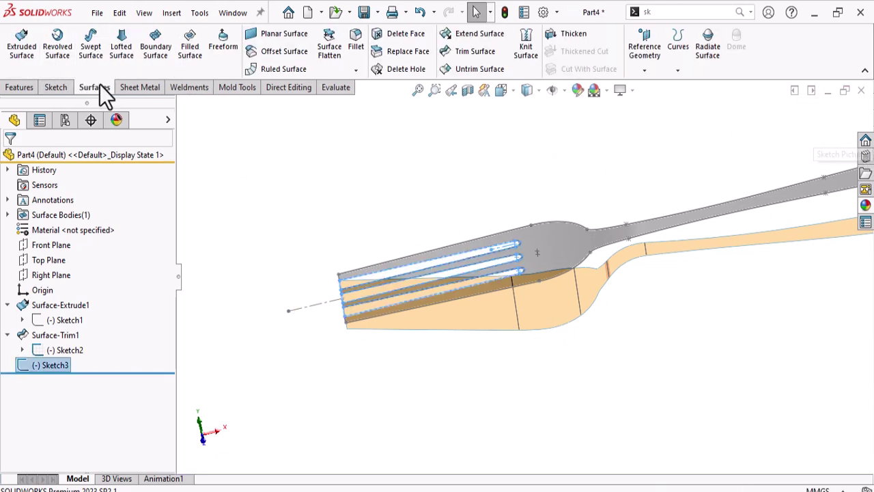
left_click(491, 53)
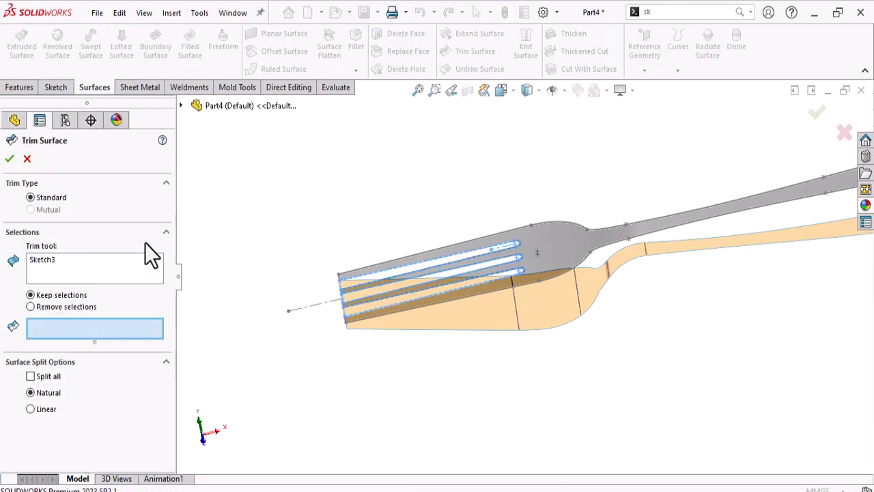
left_click(35, 259)
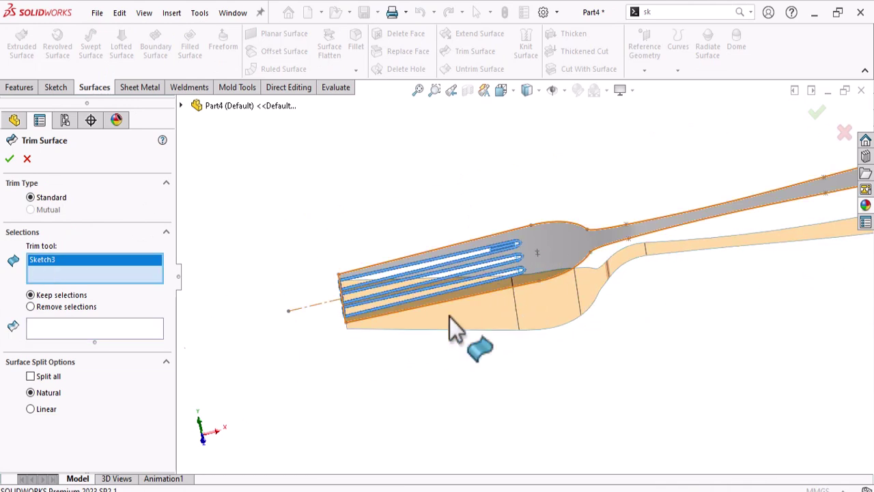
left_click(54, 327)
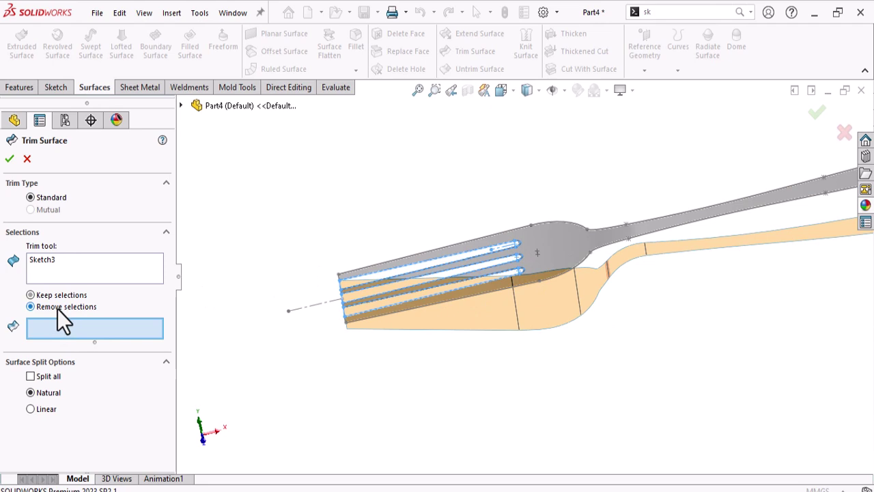
scroll(475, 311, "down", 3)
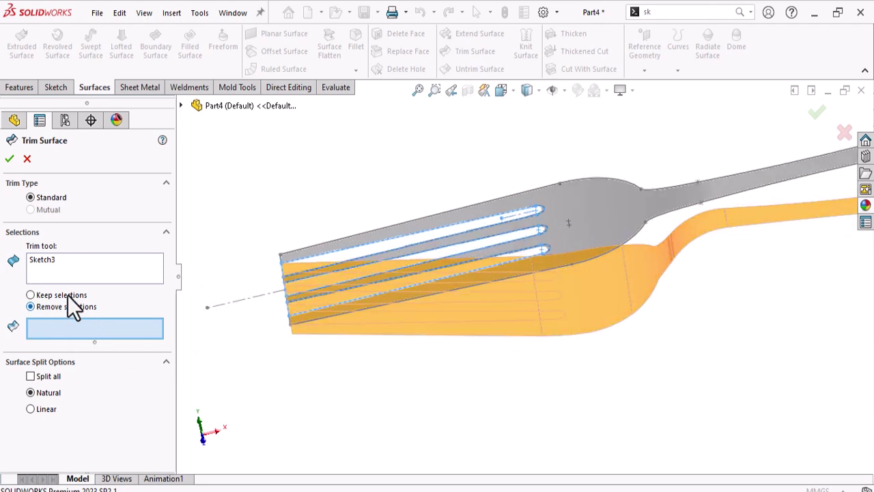
left_click(609, 306)
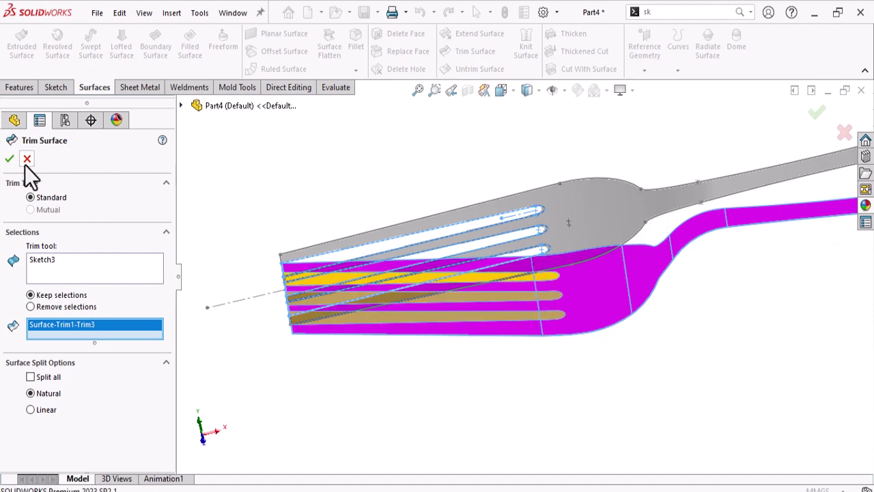
scroll(626, 390, "up", 4)
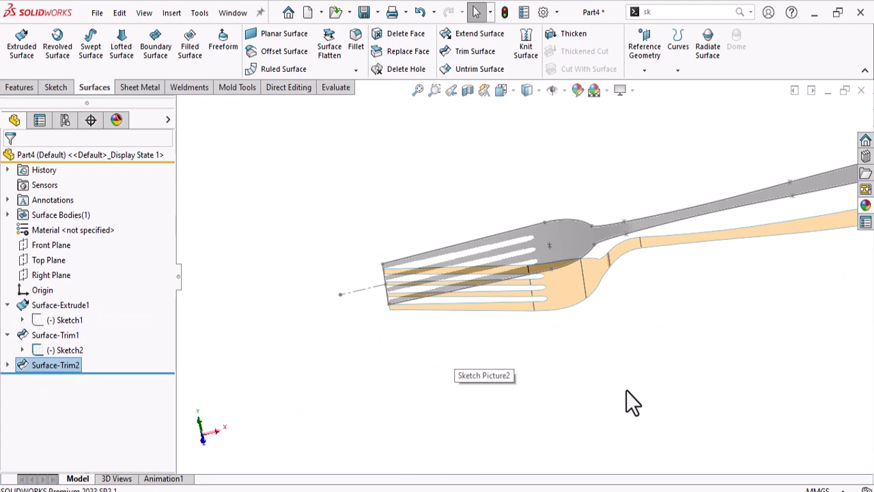
Step: Suppress the reference picture contained in the side-profile sketch of the extruded surface
key("f")
scroll(418, 306, "down", 4)
middle_click_drag(412, 250, 454, 272)
scroll(444, 262, "down", 5)
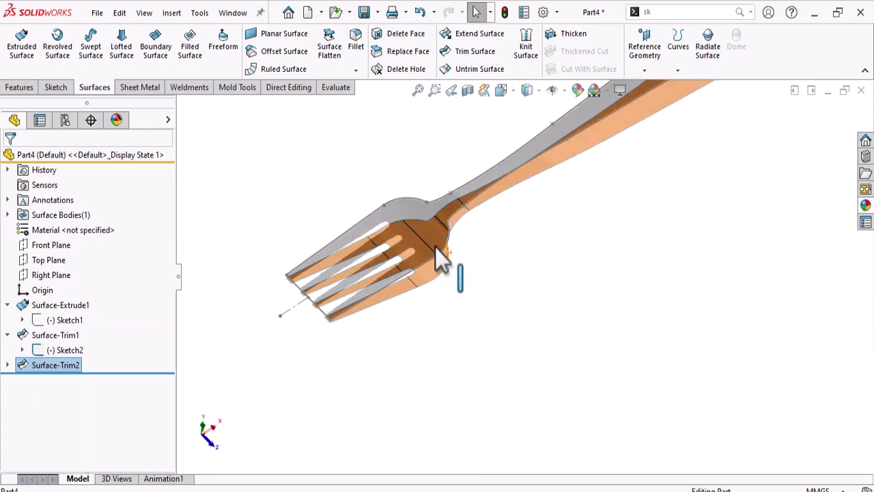
right_click(385, 209)
left_click(50, 302)
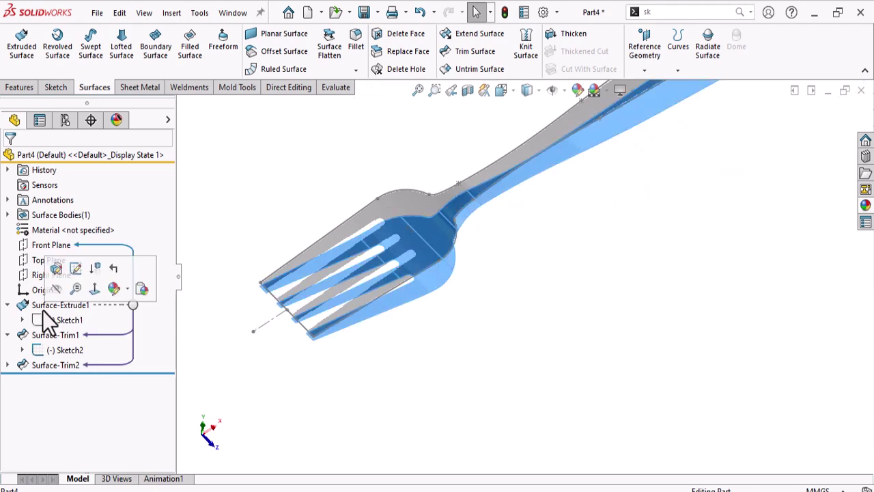
left_click(22, 319)
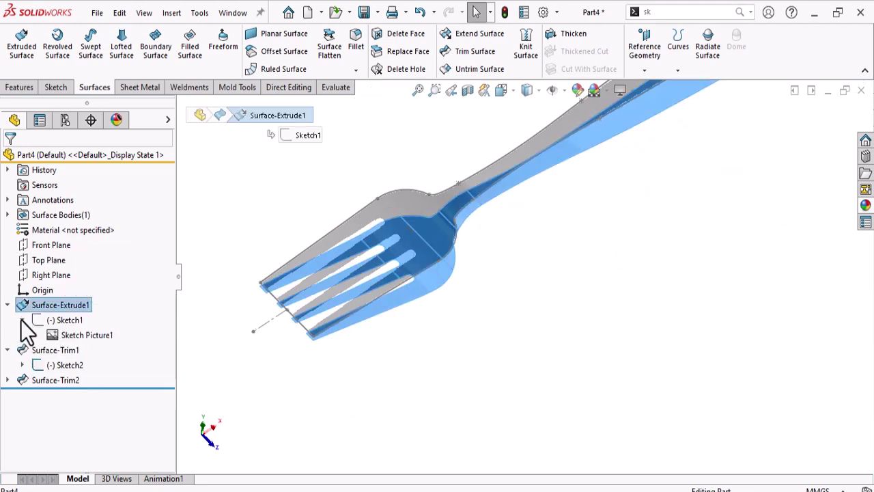
left_click(62, 334)
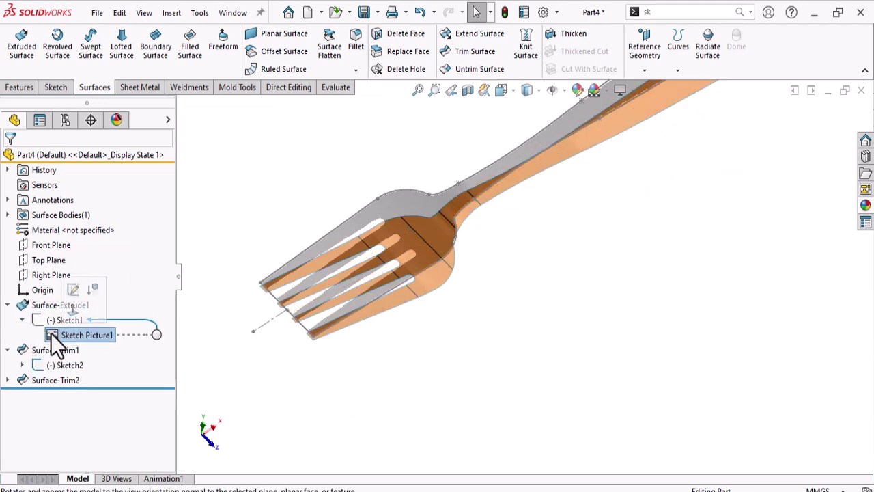
right_click(56, 334)
left_click(93, 146)
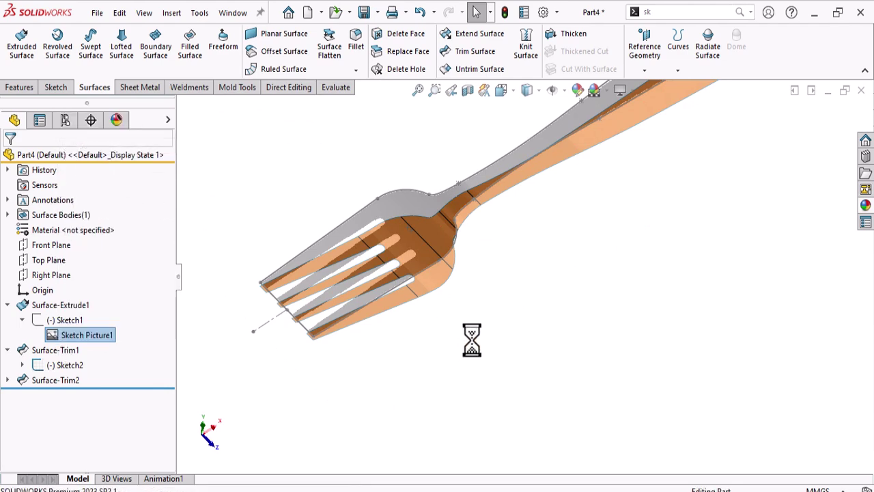
Step: Hide the top-outline sketch of the first surface trim together with its reference picture
right_click(68, 318)
key("Escape")
right_click(60, 366)
left_click(68, 251)
Step: Examine the trimmed fork surface, its tines and its handle from several angles
scroll(465, 287, "up", 3)
mouse_move(471, 290)
middle_mouse_down()
mouse_move(490, 264)
mouse_move(474, 185)
mouse_move(452, 334)
mouse_move(486, 266)
middle_mouse_up()
scroll(402, 305, "down", 3)
scroll(396, 301, "up", 1)
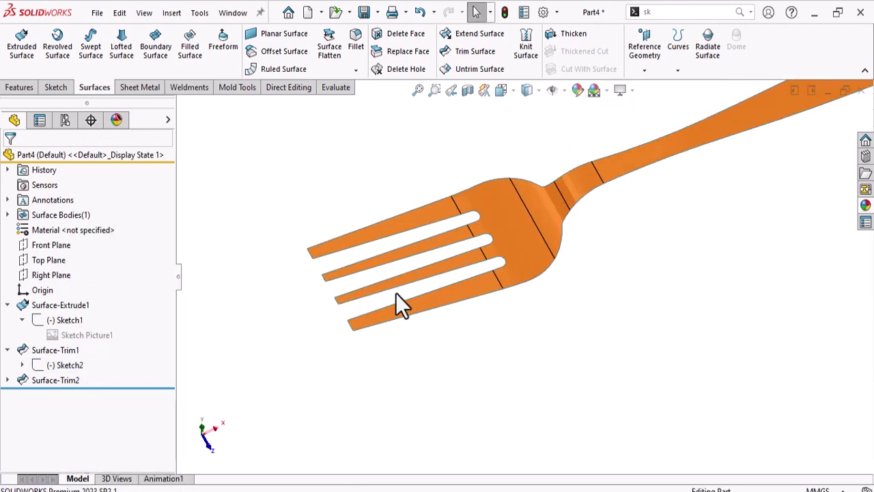
scroll(541, 327, "up", 2)
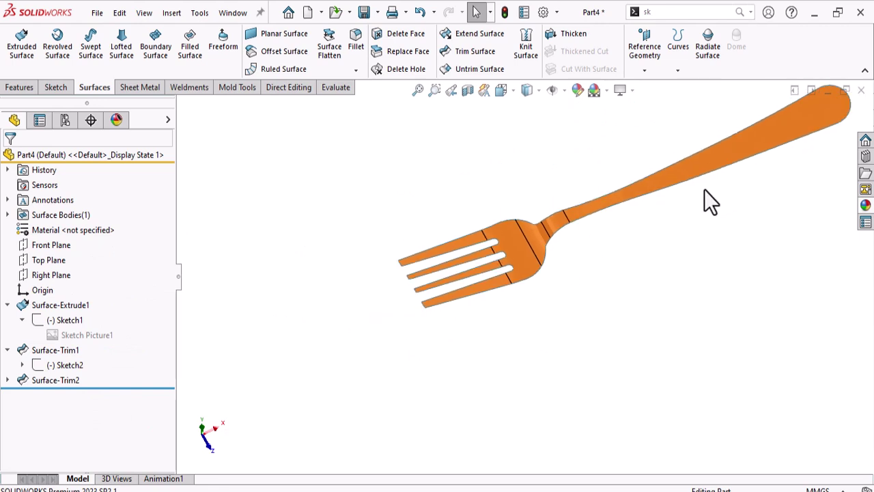
middle_click_drag(486, 312, 521, 236)
scroll(521, 236, "up", 3)
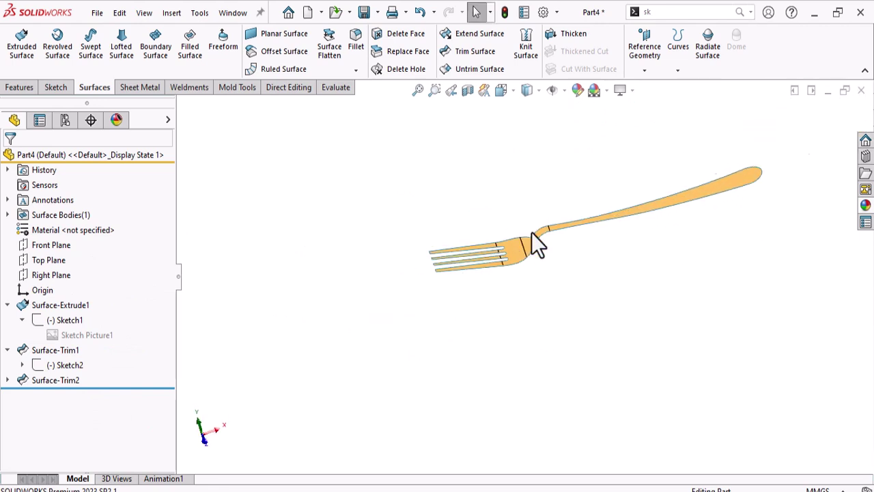
scroll(664, 144, "down", 3)
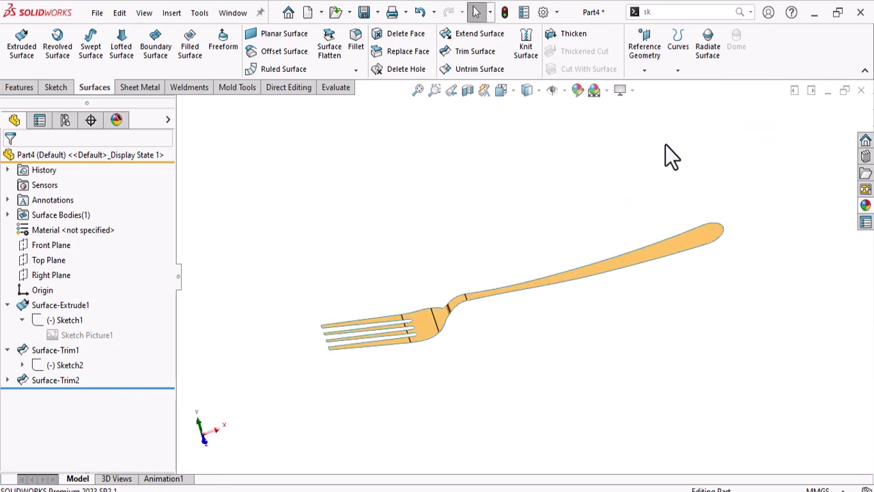
Step: Thicken the trimmed fork surface on both sides with a thickness of 0.5 mm
left_click(567, 38)
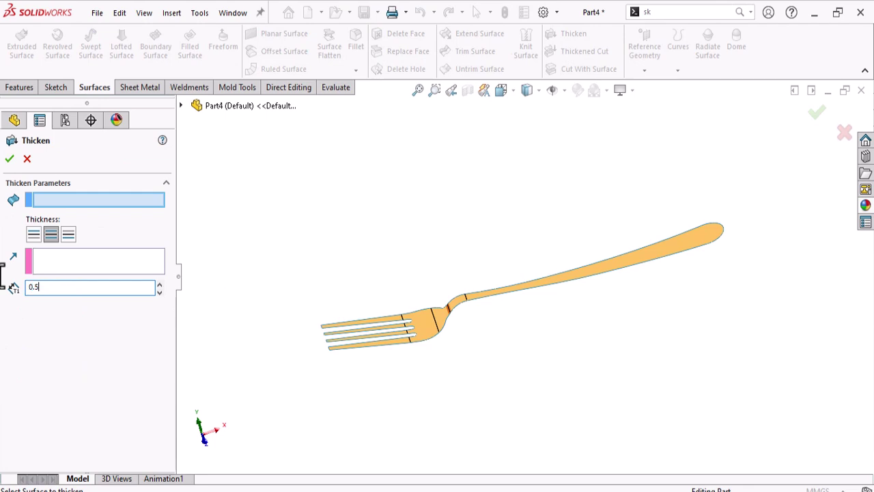
left_click(54, 237)
left_click(58, 203)
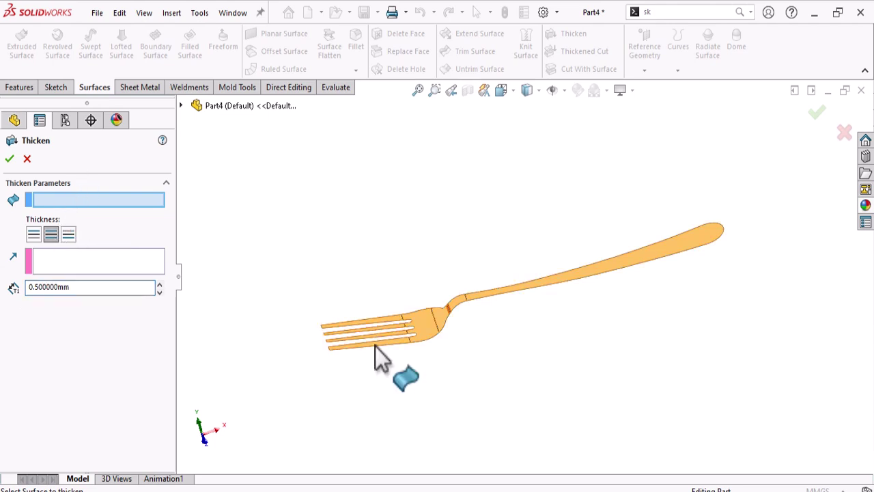
scroll(375, 345, "down", 3)
left_click(462, 304)
scroll(468, 294, "up", 4)
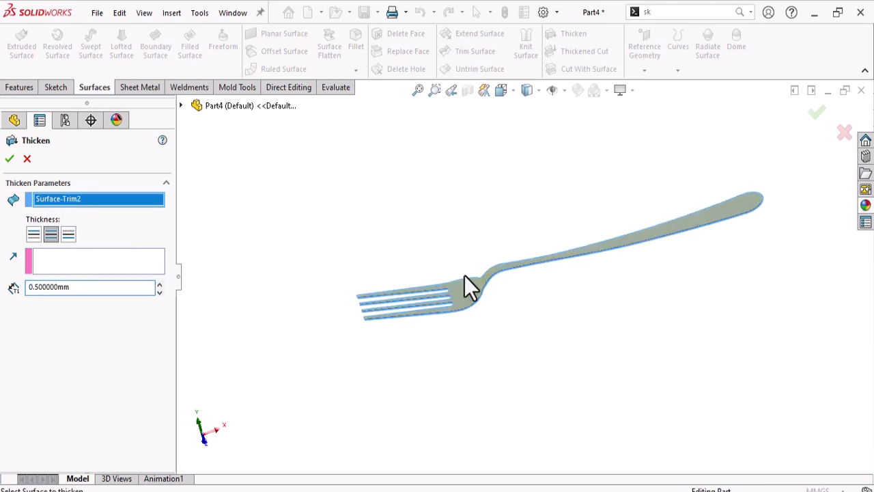
scroll(537, 308, "down", 6)
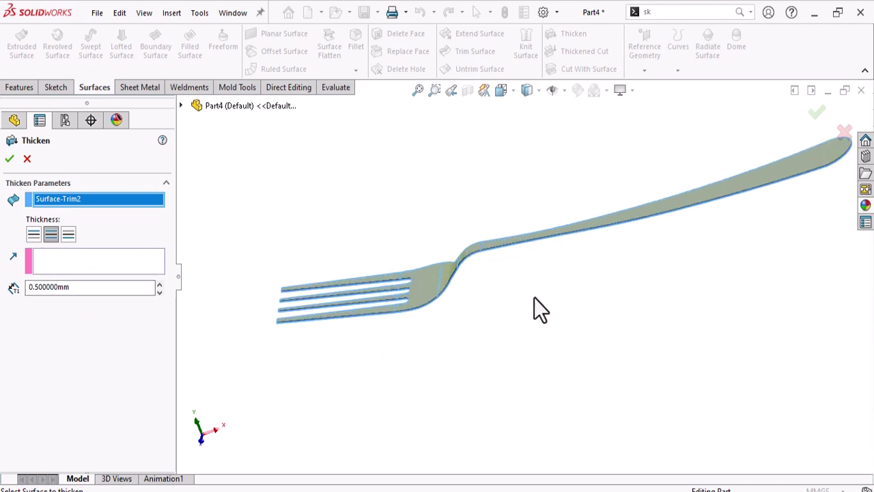
scroll(423, 298, "down", 2)
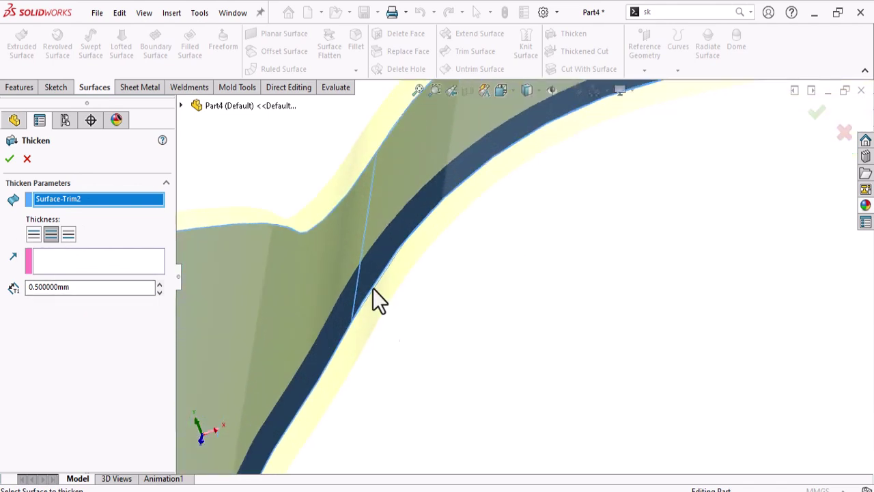
scroll(387, 278, "up", 2)
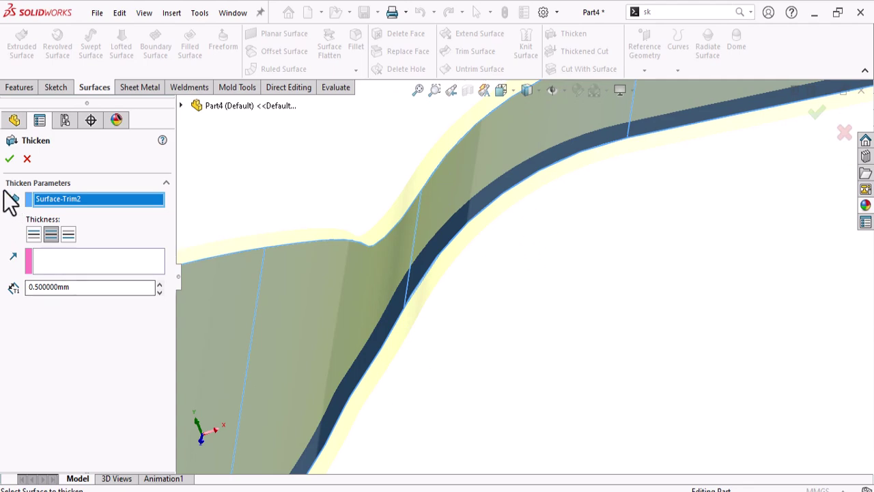
left_click(10, 159)
Step: Examine the thickened fork body from above and from the side, including its tines, neck and handle
scroll(567, 402, "up", 5)
scroll(574, 346, "up", 2)
middle_click_drag(574, 347, 634, 397)
scroll(634, 396, "up", 4)
scroll(630, 269, "up", 1)
middle_click_drag(630, 269, 692, 228)
scroll(630, 359, "down", 3)
middle_click_drag(630, 359, 624, 181)
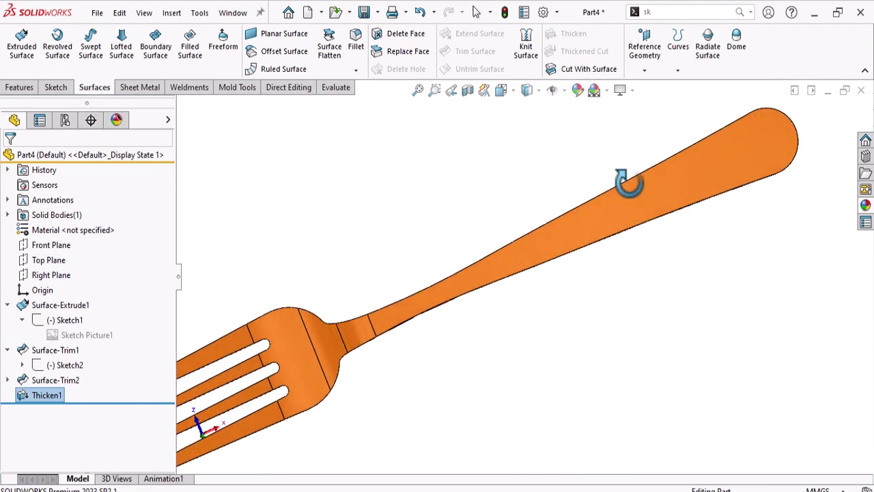
left_click(430, 304)
middle_click_drag(404, 228, 444, 433)
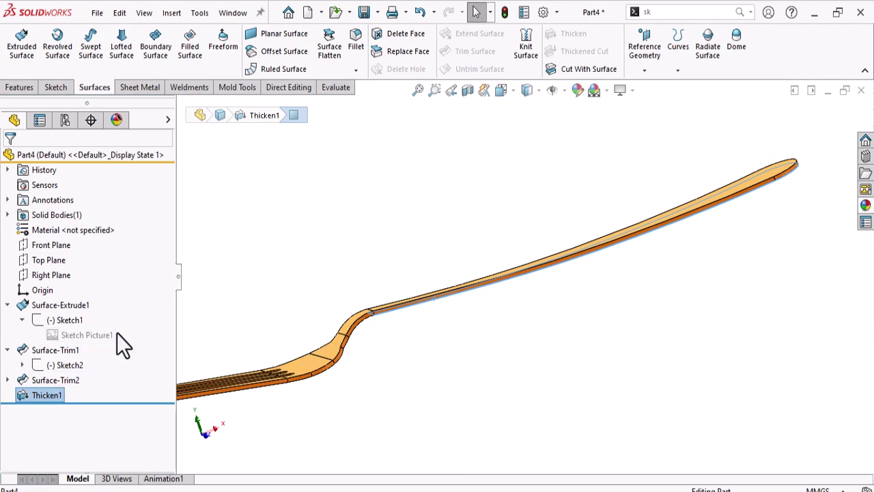
Step: Unsuppress the reference picture in the extruded surface's side-profile sketch and show that sketch
left_click(8, 380)
left_click(7, 350)
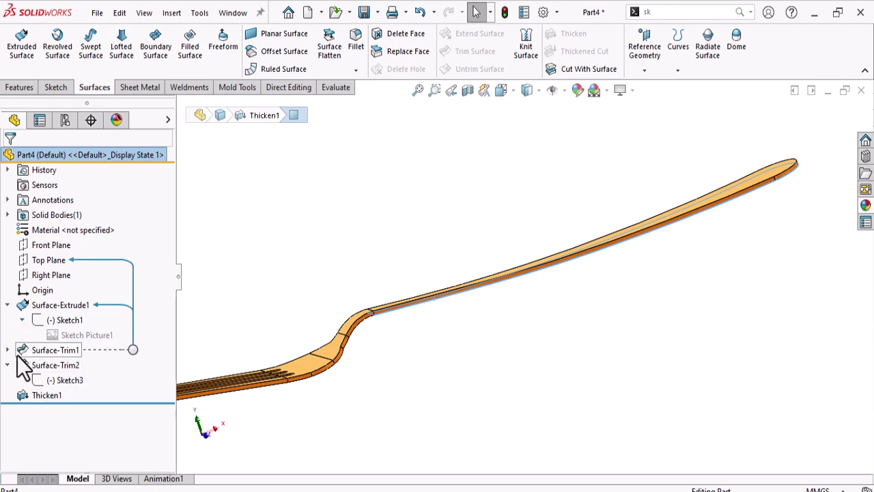
left_click(8, 350)
left_click(22, 365)
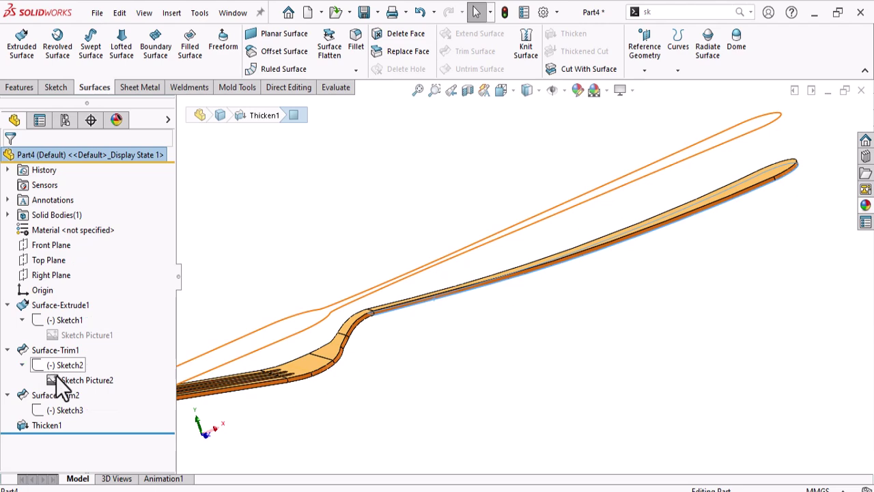
left_click(60, 335)
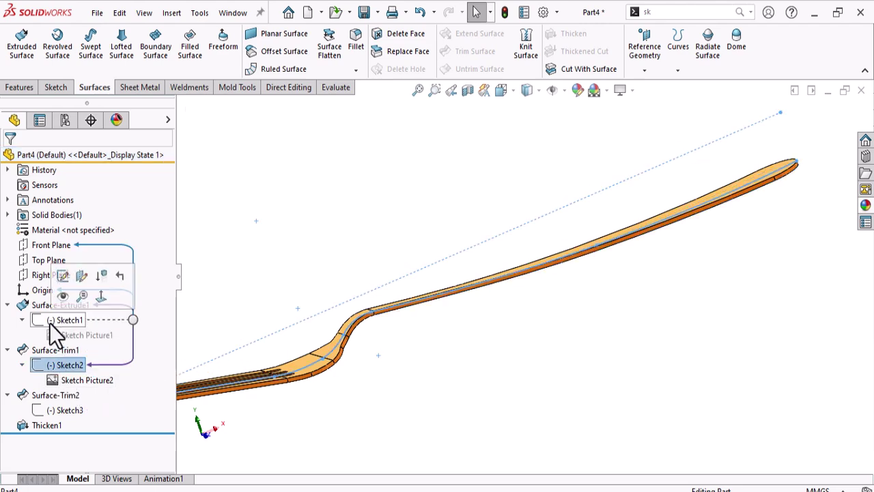
right_click(61, 335)
left_click(114, 143)
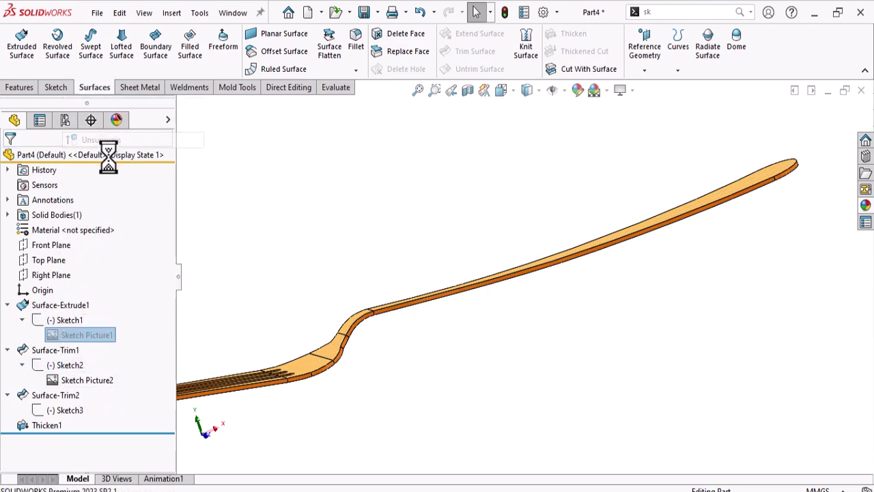
right_click(66, 322)
left_click(72, 250)
middle_click_drag(497, 353, 487, 322)
scroll(488, 322, "up", 5)
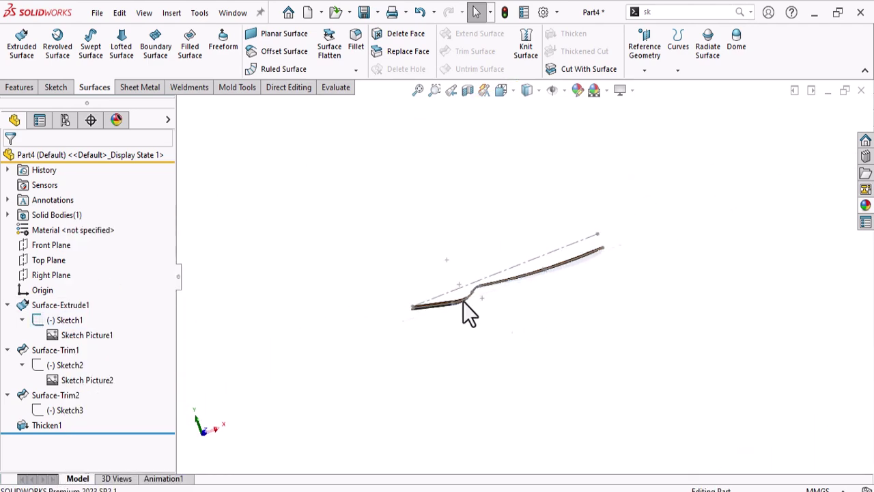
Step: Start a new sketch on the Front Plane, facing the fork's side profile and its reference picture
right_click(50, 247)
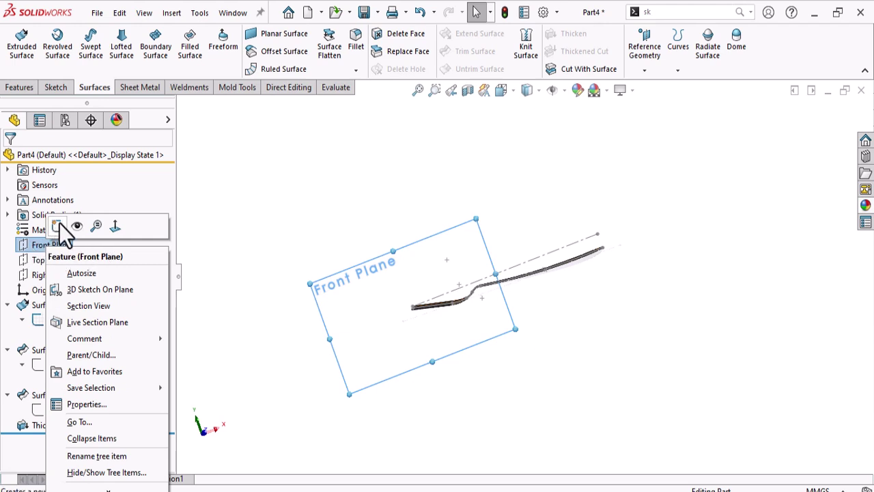
left_click(58, 226)
scroll(503, 239, "down", 3)
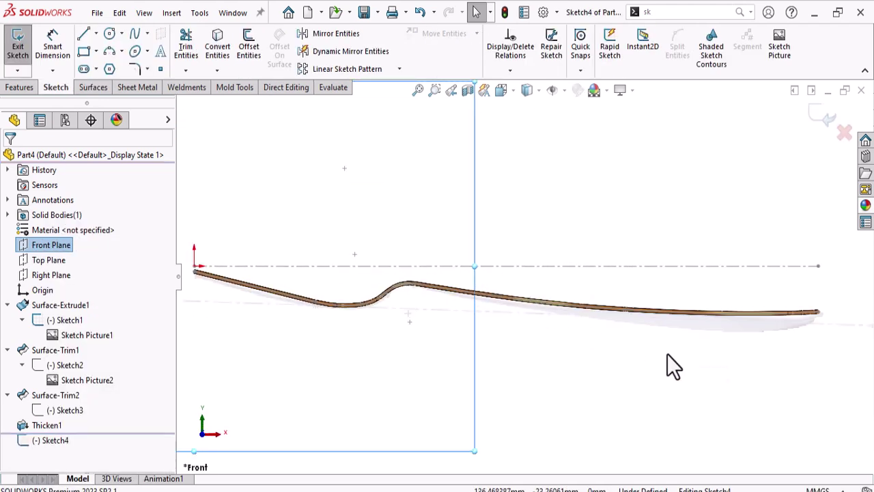
scroll(468, 316, "down", 2)
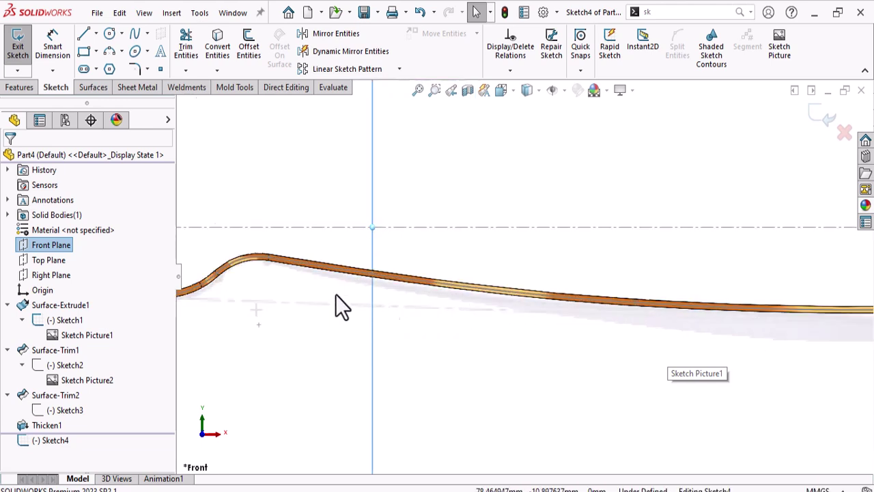
scroll(639, 326, "up", 3)
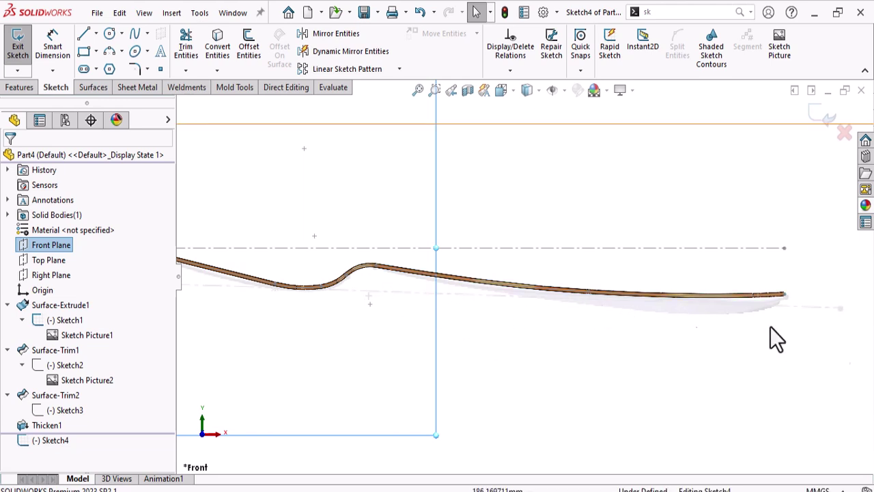
scroll(321, 201, "down", 1)
Step: Draw a three-point spline about 117 mm long below the handle, from the lower edge at the neck to the handle's end
left_click(135, 34)
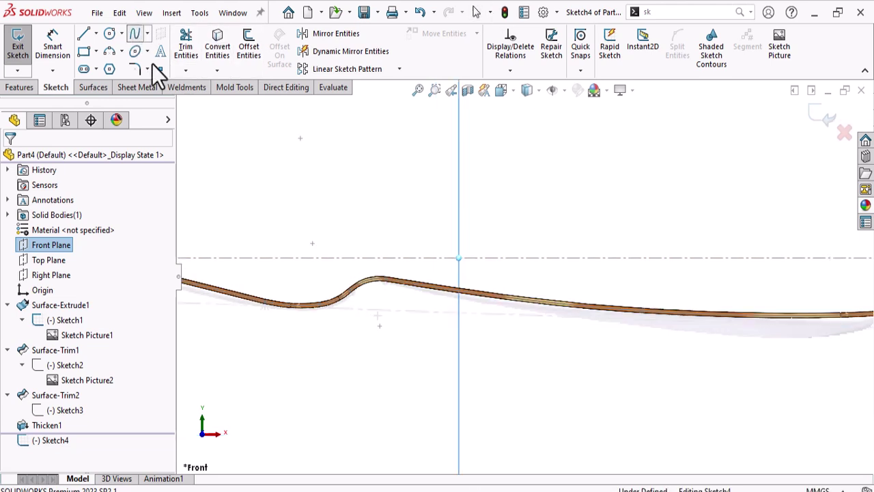
scroll(393, 301, "down", 4)
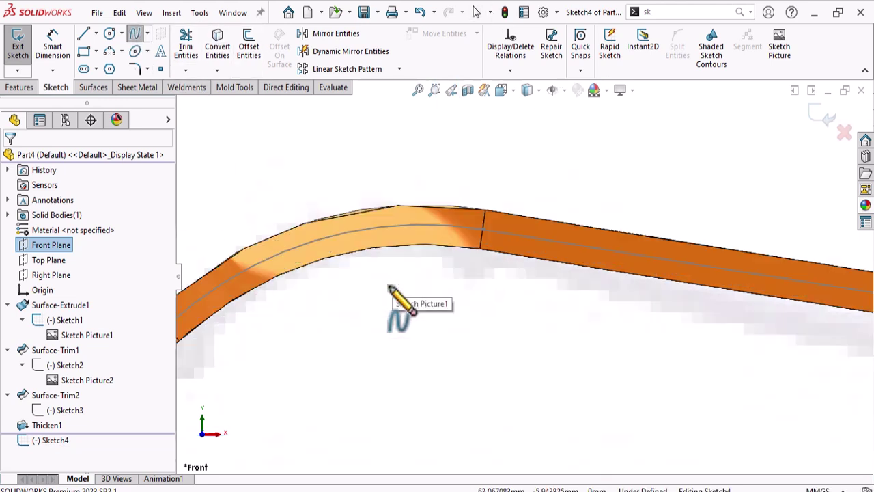
left_click(482, 253)
scroll(600, 348, "up", 1)
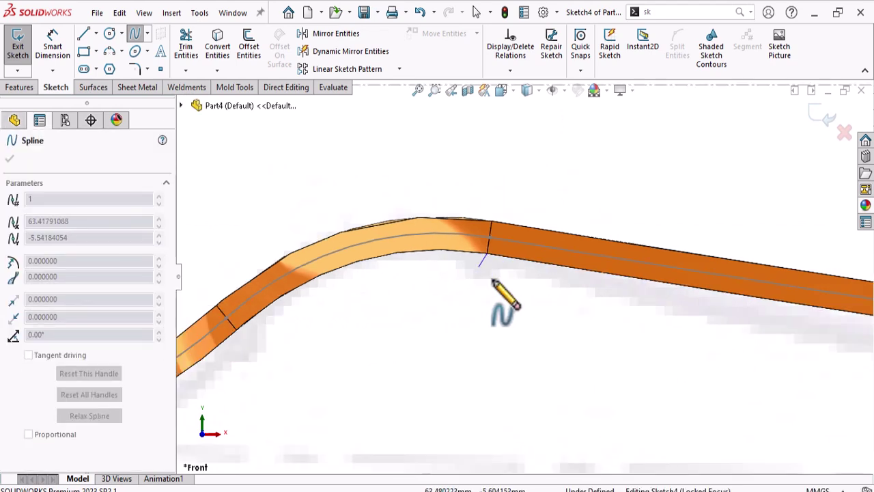
scroll(663, 348, "up", 3)
scroll(655, 321, "down", 2)
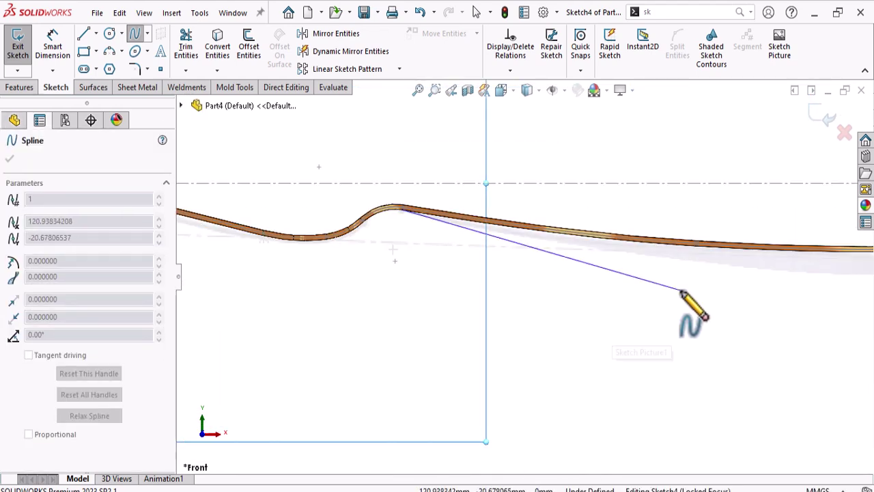
scroll(796, 302, "up", 3)
scroll(644, 283, "down", 2)
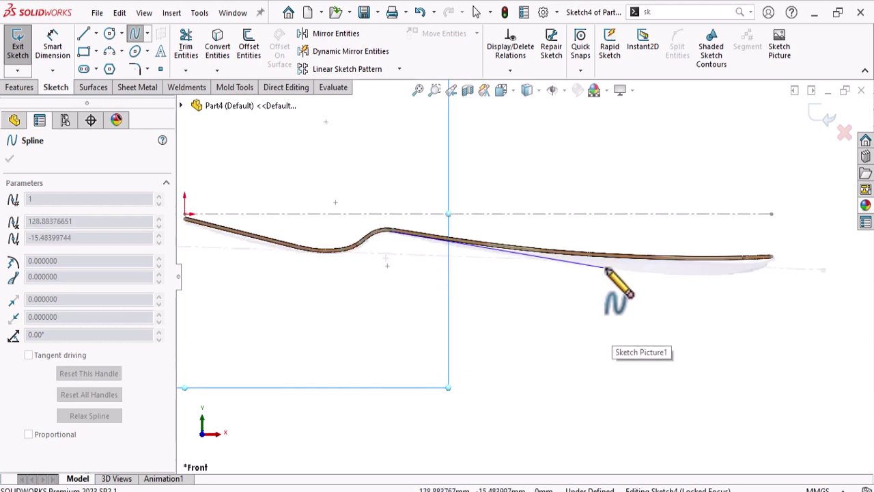
left_click(606, 267)
scroll(785, 301, "down", 2)
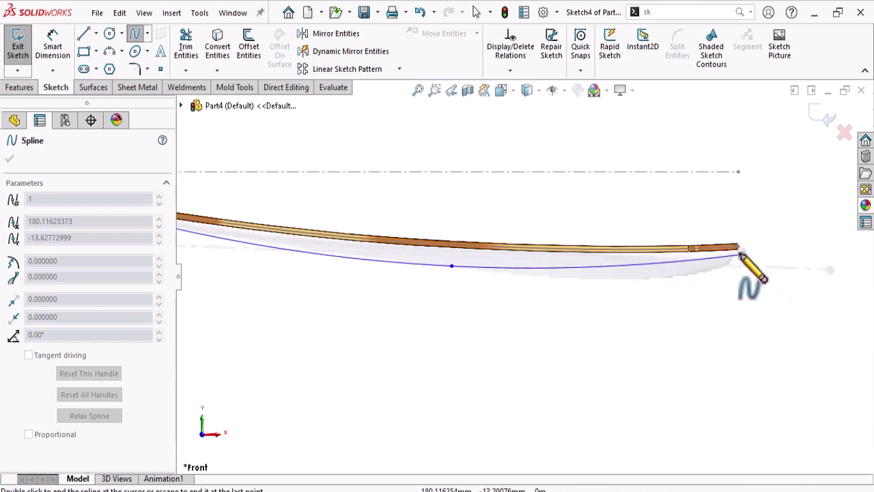
scroll(738, 287, "down", 3)
left_click(710, 189)
right_click(723, 214)
left_click(739, 227)
Step: Adjust the spline's end and middle tangent handles so the curve follows the handle's rounded underside in the reference picture
scroll(657, 244, "up", 2)
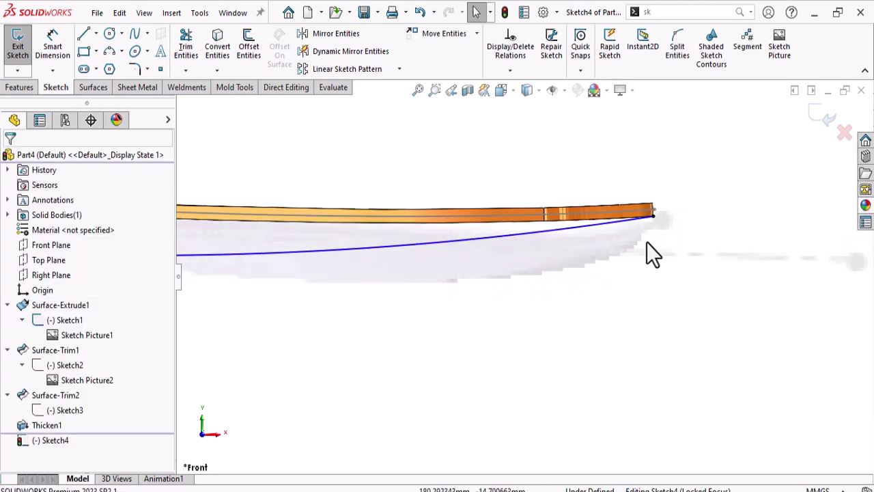
scroll(657, 244, "down", 2)
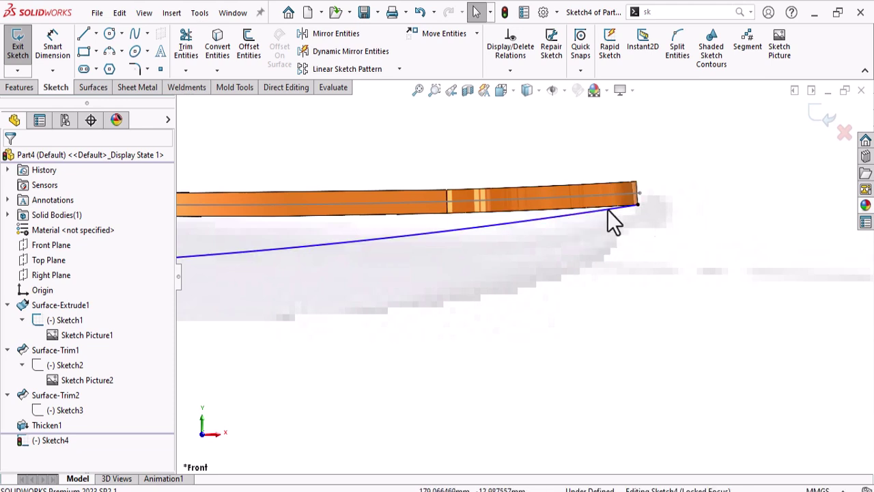
scroll(605, 318, "up", 5)
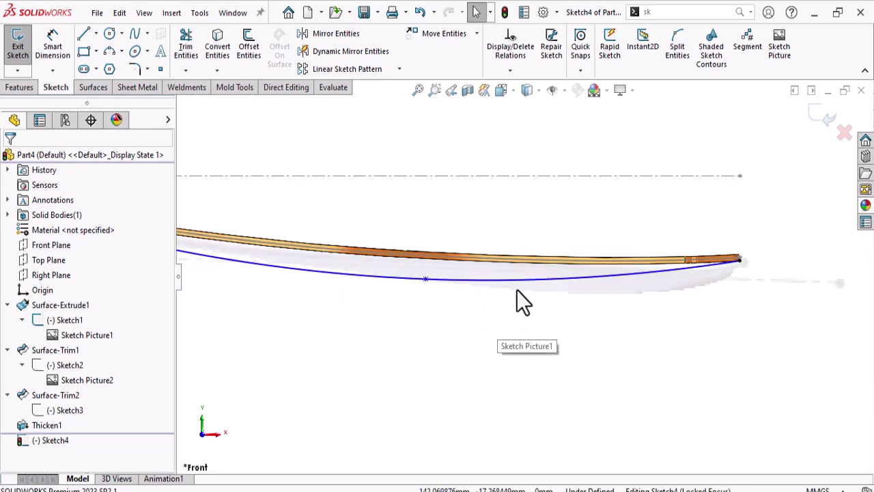
left_click(553, 284)
scroll(557, 284, "down", 2)
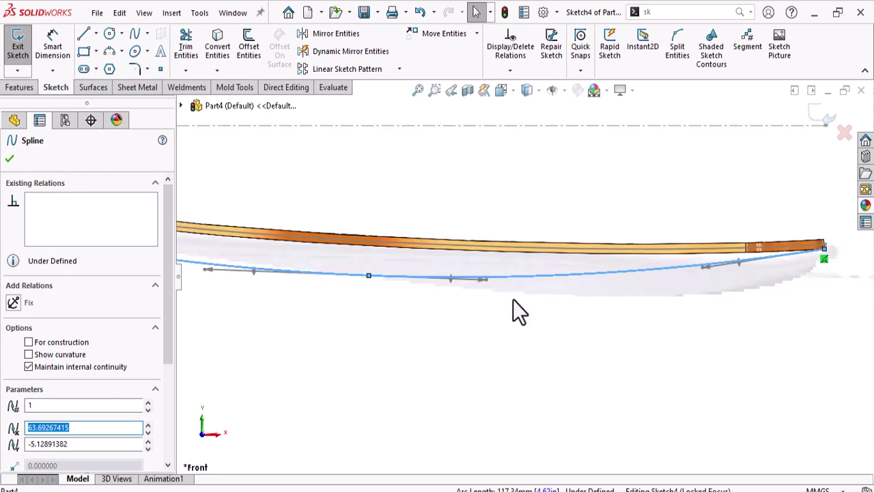
scroll(515, 298, "up", 2)
scroll(680, 279, "down", 2)
left_click_drag(669, 263, 732, 289)
left_click(675, 267)
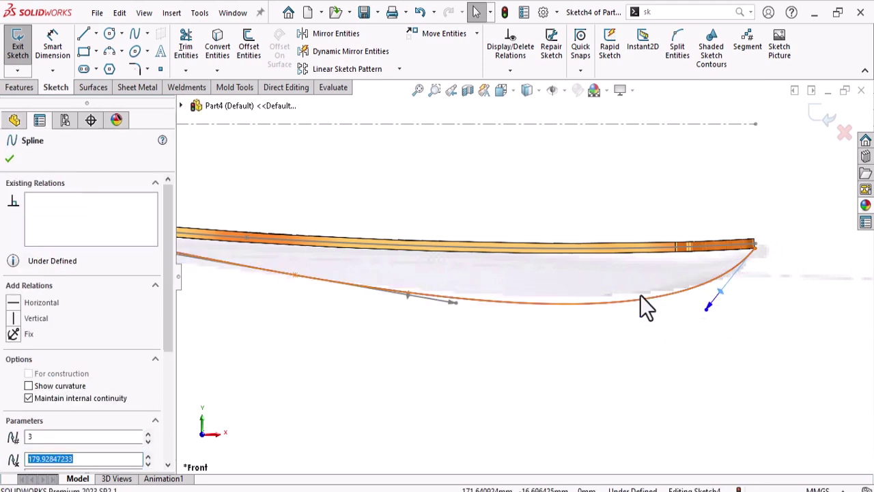
left_click_drag(444, 304, 414, 284)
scroll(403, 301, "up", 3)
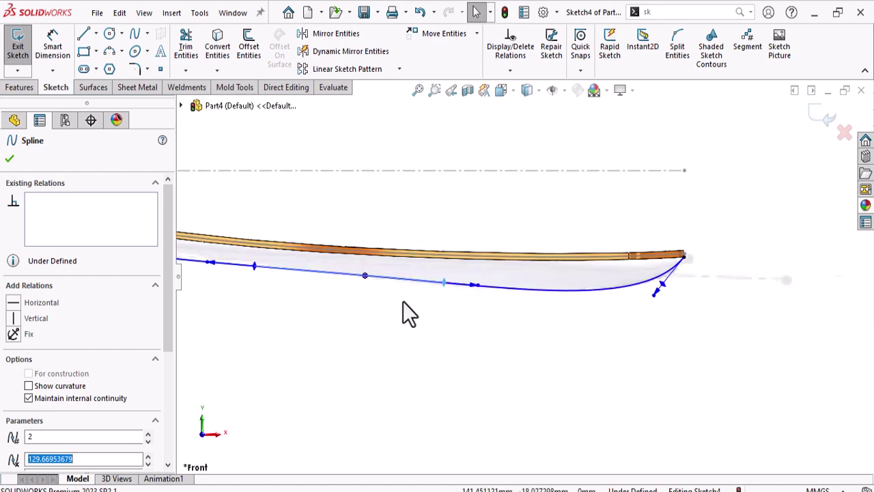
Step: Reshape the spline's neck portion with its start and middle tangent handles to match the handle's lower outline in the picture
scroll(272, 267, "down", 3)
scroll(270, 268, "up", 2)
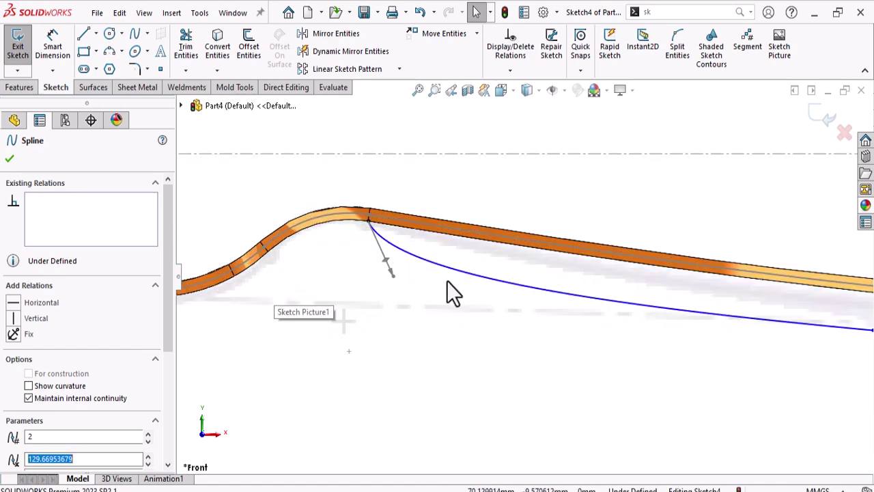
left_click_drag(390, 268, 409, 245)
scroll(522, 276, "up", 2)
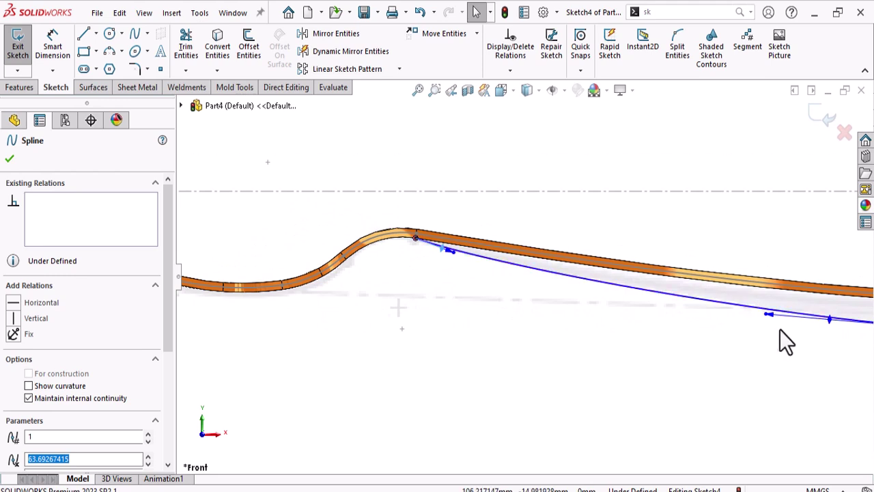
left_click_drag(829, 318, 823, 316)
scroll(451, 262, "down", 2)
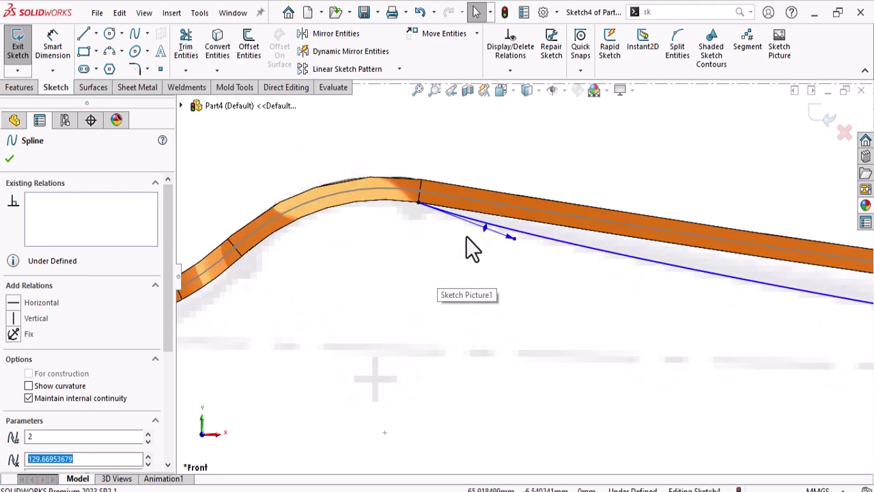
mouse_move(494, 233)
left_mouse_down()
mouse_move(482, 230)
mouse_move(489, 232)
left_mouse_up()
Step: Examine the spline against the handle's underside, from the rounded end to the neck
scroll(517, 300, "up", 4)
middle_click_drag(761, 307, 742, 104)
scroll(598, 358, "down", 2)
mouse_move(597, 359)
middle_mouse_down()
mouse_move(636, 177)
mouse_move(567, 163)
mouse_move(589, 185)
mouse_move(794, 307)
middle_mouse_up()
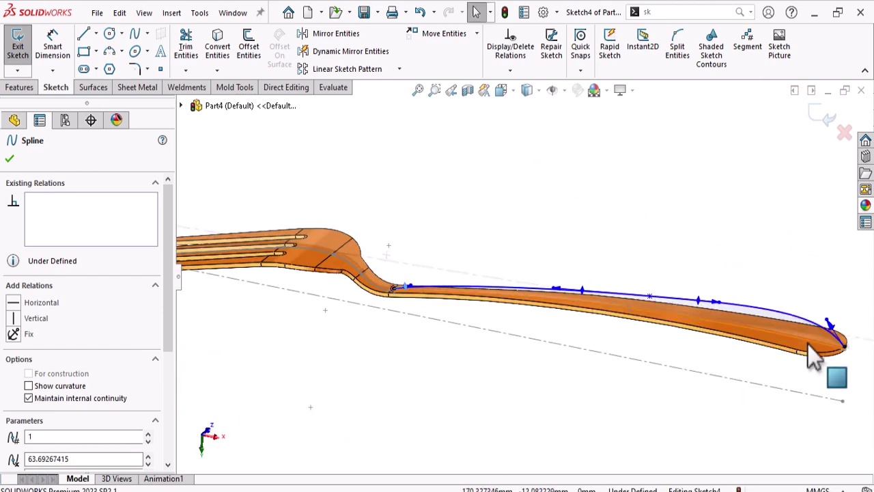
scroll(843, 374, "down", 3)
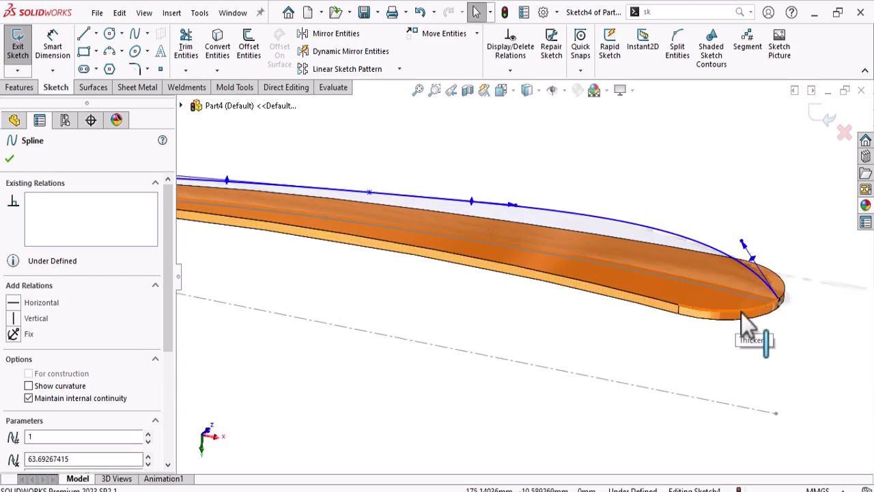
scroll(783, 300, "down", 3)
middle_click_drag(751, 304, 331, 256)
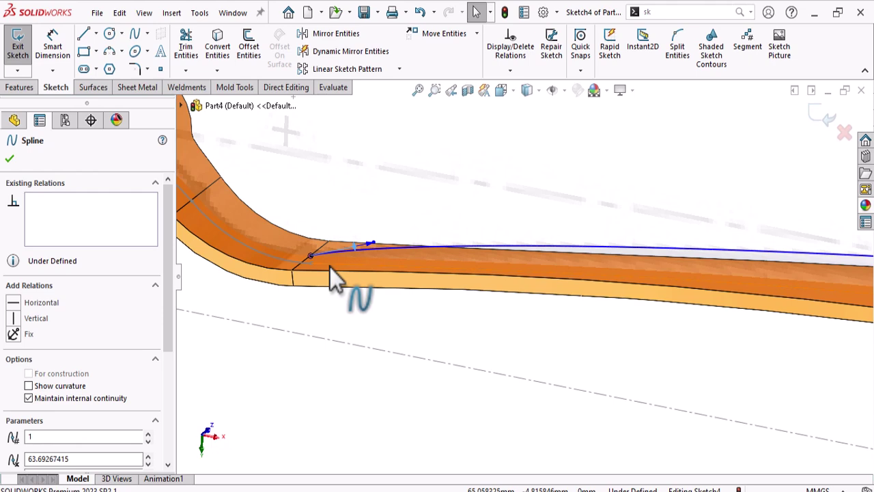
Step: Exit the sketch containing the handle's underside spline
middle_click_drag(375, 176, 422, 293)
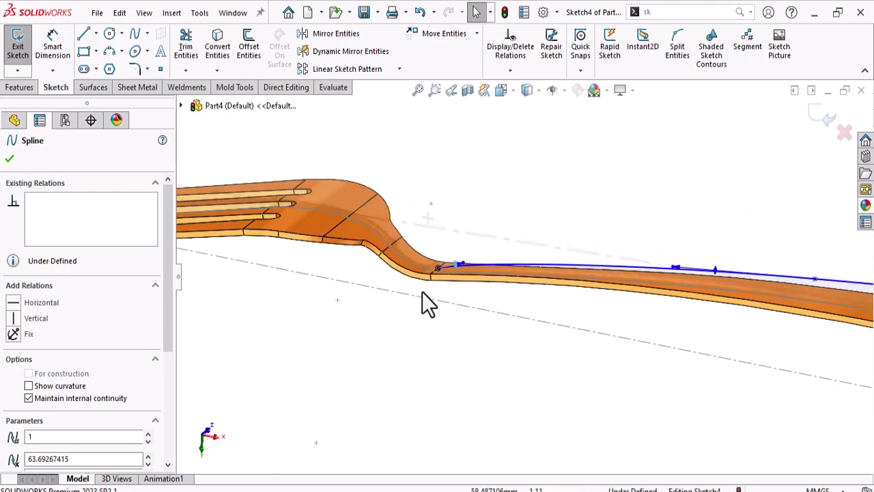
left_click(815, 113)
scroll(549, 394, "up", 4)
scroll(653, 249, "down", 3)
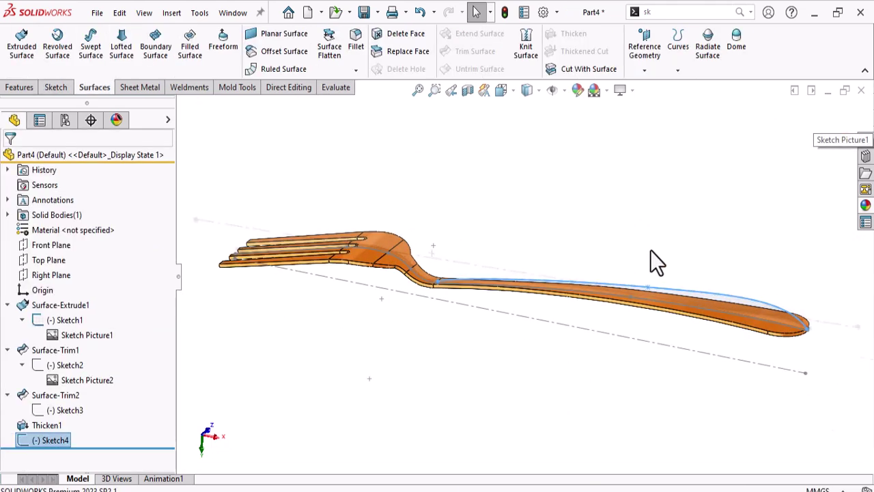
left_click(482, 228)
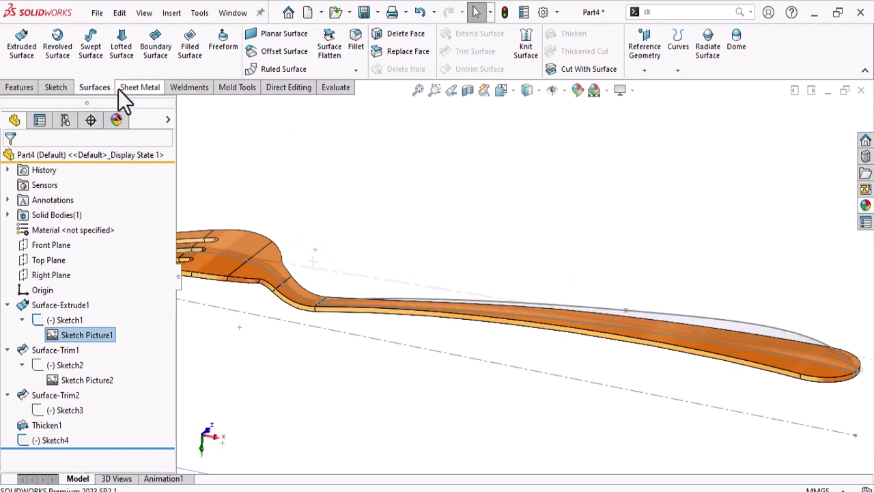
Step: Start a lofted surface with the cross edge at the handle's neck as its first profile
left_click(120, 49)
left_click(135, 235)
scroll(308, 304, "down", 5)
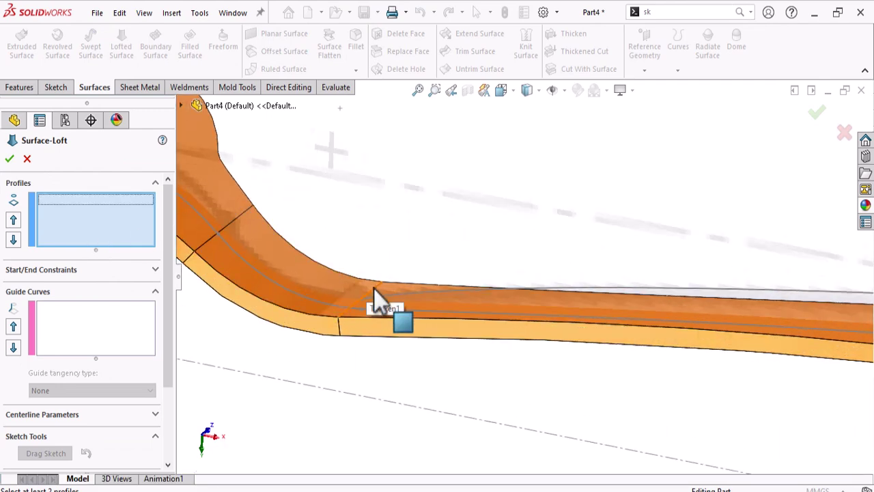
left_click(341, 330)
Step: Add the edges around the handle's rounded end as the second loft profile, grouped as an open group with SelectionManager
scroll(553, 355, "up", 6)
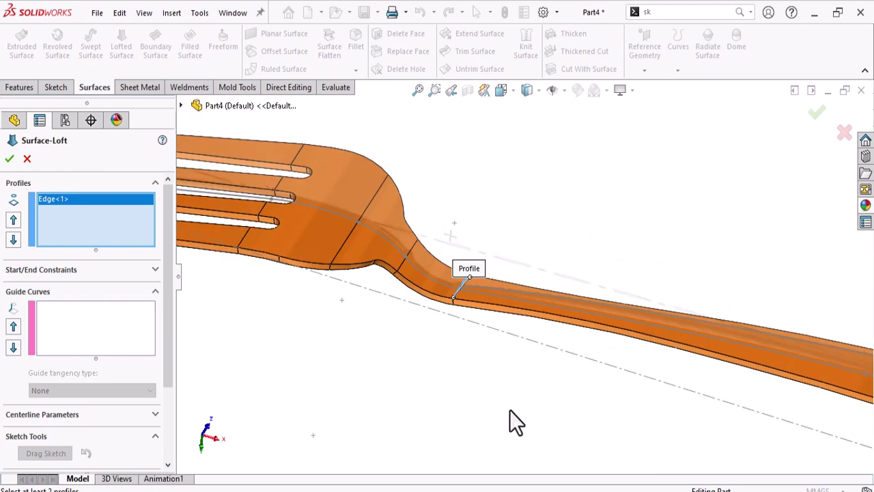
scroll(683, 369, "down", 6)
scroll(653, 354, "down", 2)
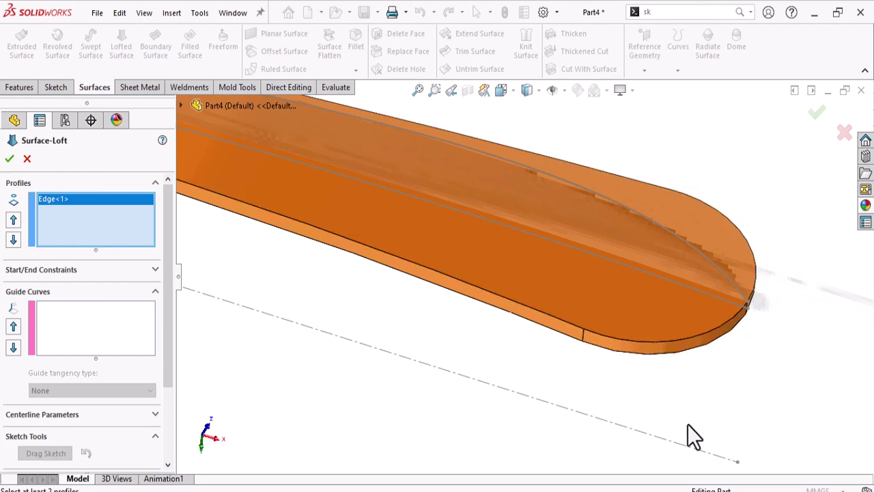
scroll(661, 413, "up", 2)
right_click(579, 405)
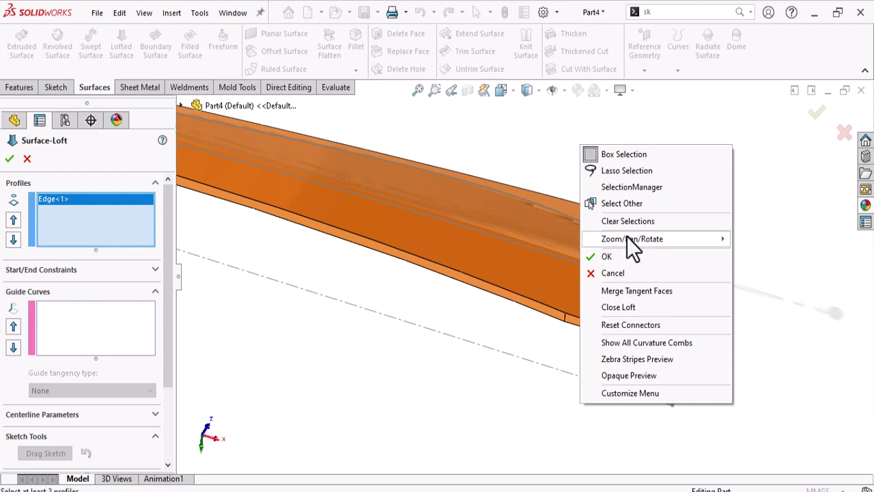
left_click(624, 188)
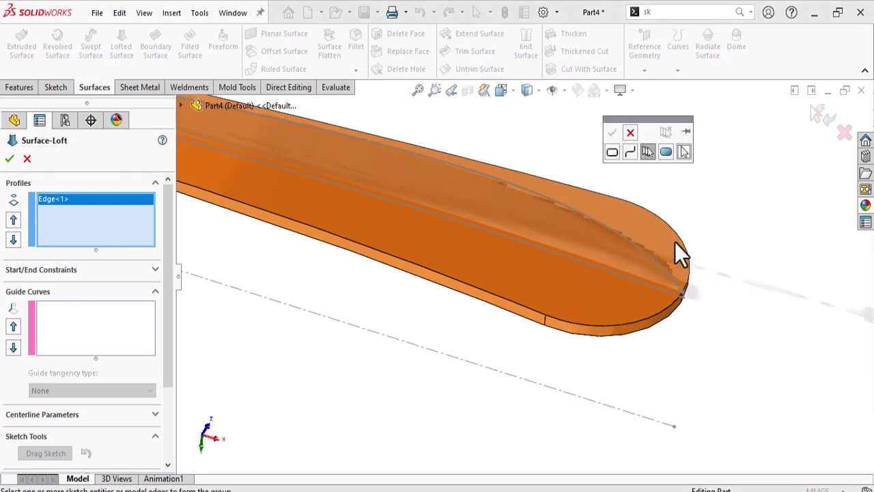
left_click(659, 314)
scroll(720, 312, "down", 4)
middle_click_drag(721, 312, 658, 313, "ctrl")
scroll(588, 275, "down", 2)
left_click(599, 254)
scroll(596, 298, "down", 2)
scroll(597, 297, "up", 5)
scroll(610, 219, "down", 2)
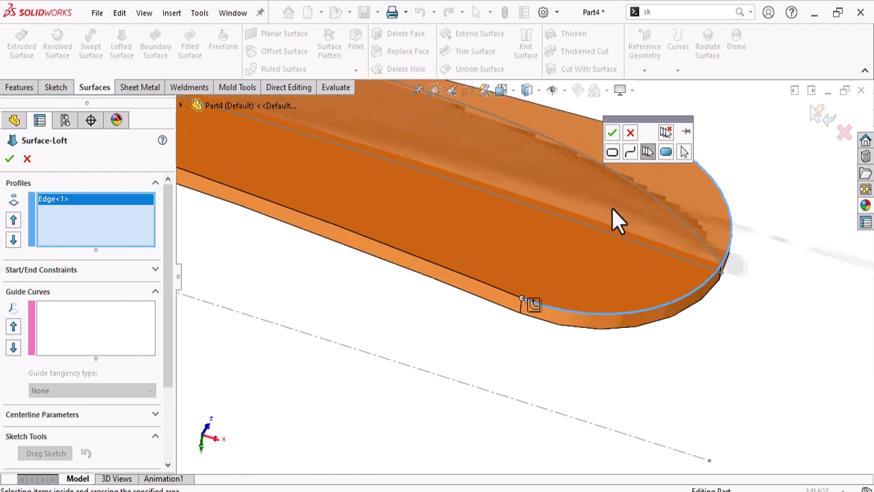
left_click(612, 132)
Step: Use the underside spline Sketch4 as the loft's guide curve and create the surface
scroll(586, 389, "up", 3)
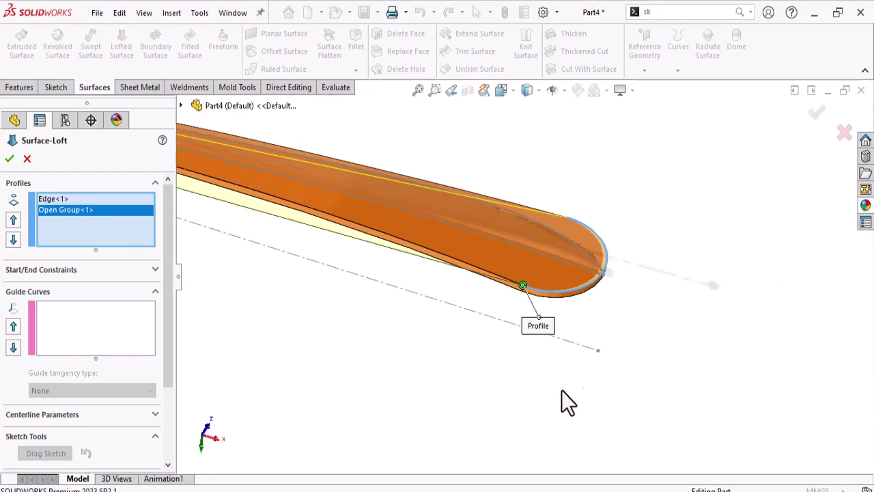
scroll(584, 386, "up", 3)
scroll(354, 277, "down", 1)
middle_click_drag(354, 275, 406, 293)
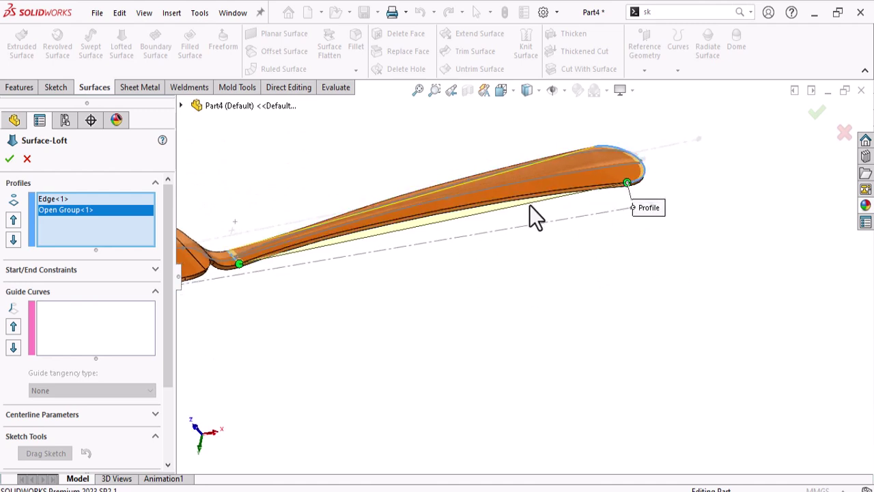
left_click(71, 324)
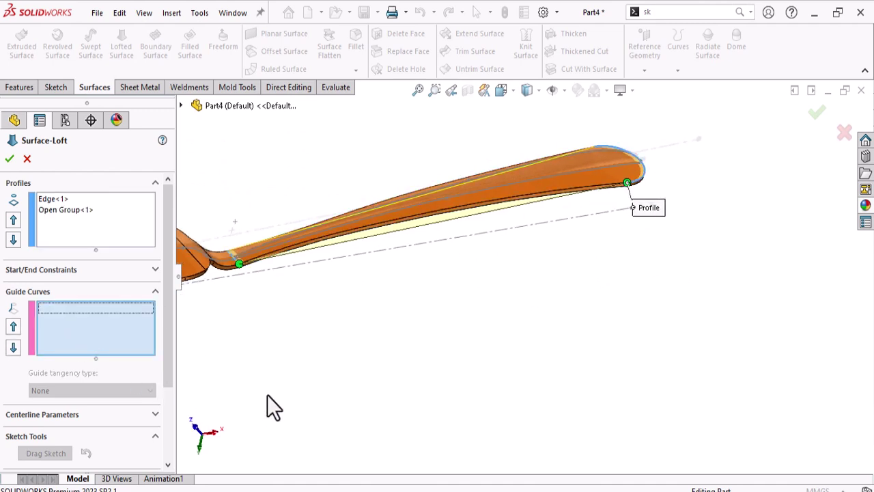
middle_click_drag(405, 287, 437, 229)
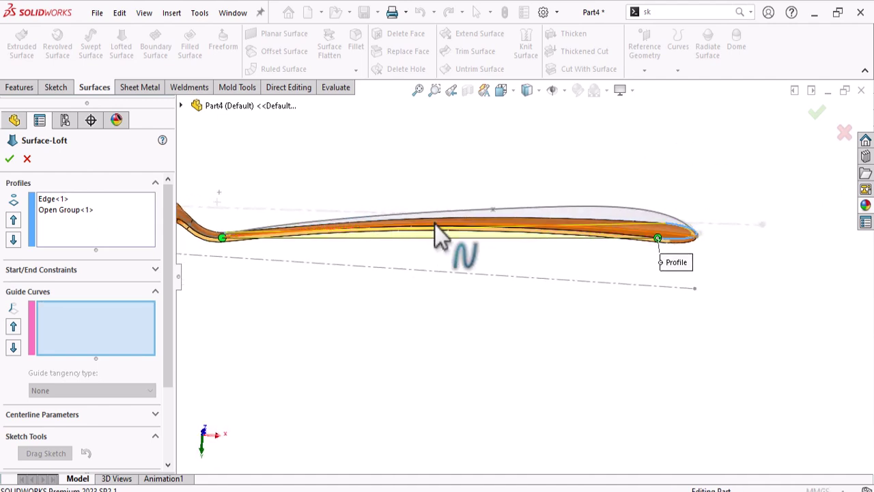
left_click(544, 206)
left_click(10, 159)
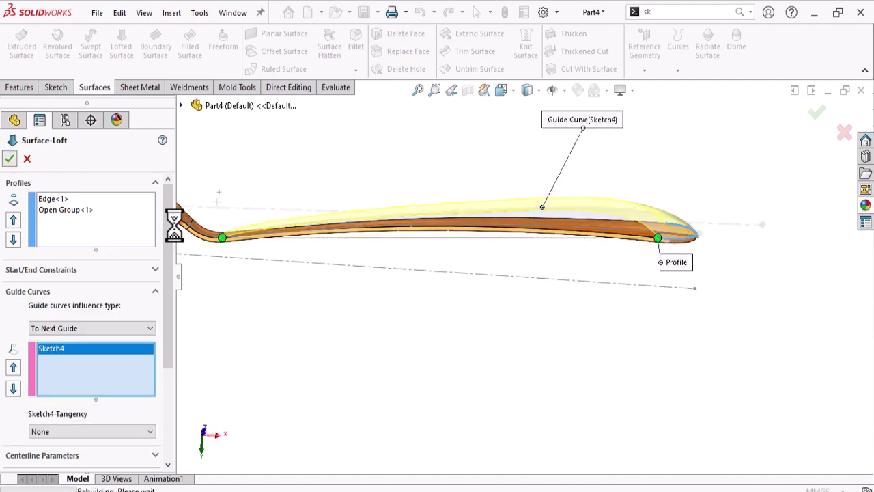
Step: Isolate the Surface-Loft1 body, examine its shape along the handle and at the rounded end, and exit isolation
middle_click_drag(452, 305, 587, 236)
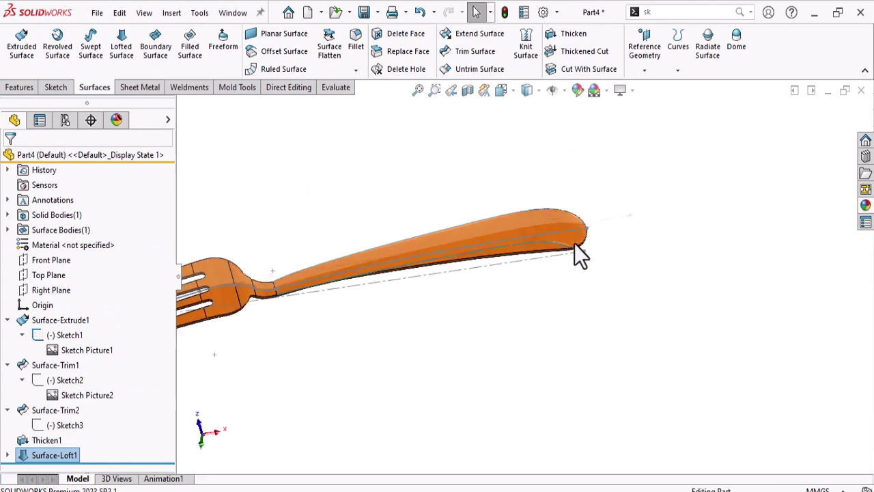
left_click(7, 230)
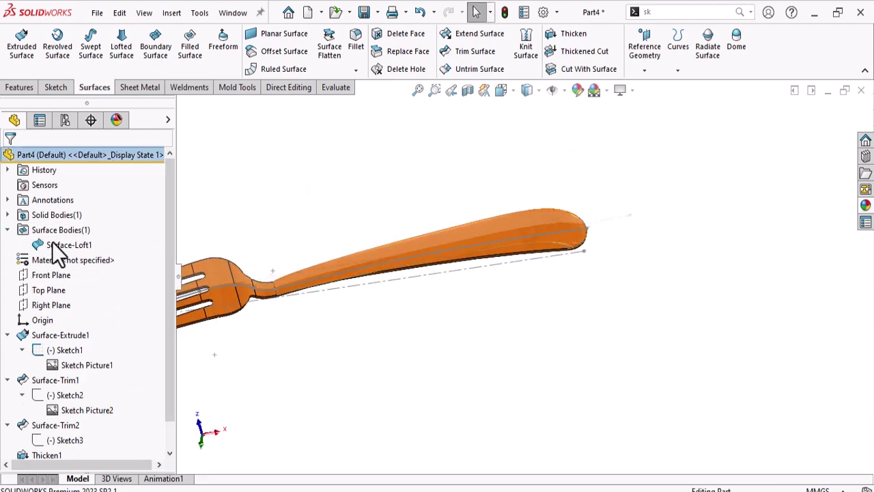
right_click(62, 247)
key("Escape")
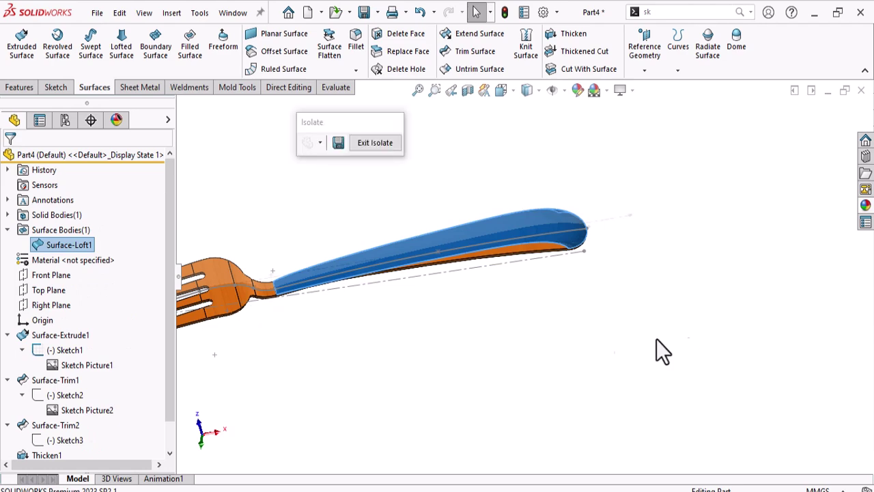
middle_click_drag(479, 286, 532, 285)
scroll(436, 157, "down", 5)
middle_click_drag(436, 158, 585, 195)
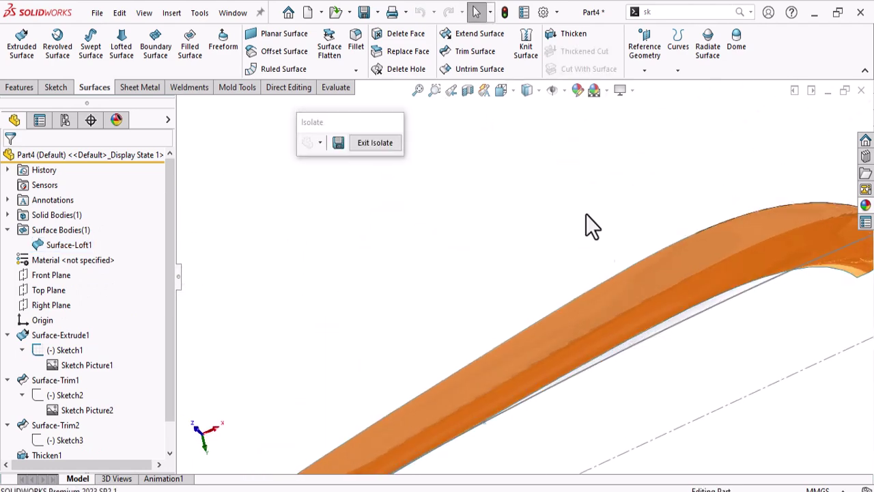
scroll(644, 266, "up", 2)
scroll(679, 280, "down", 1)
middle_click_drag(780, 250, 742, 287)
scroll(741, 286, "up", 2)
left_click(386, 143)
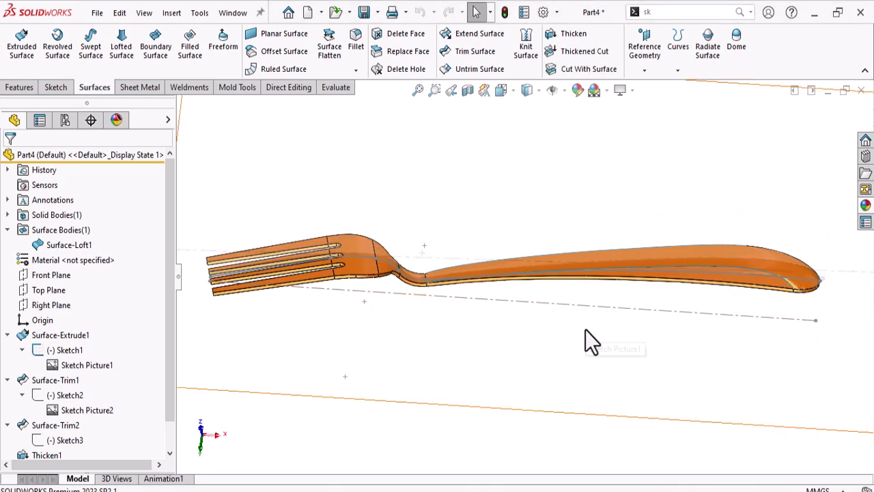
Step: Isolate the thickened solid fork body
middle_click_drag(653, 252, 716, 277)
scroll(716, 280, "down", 3)
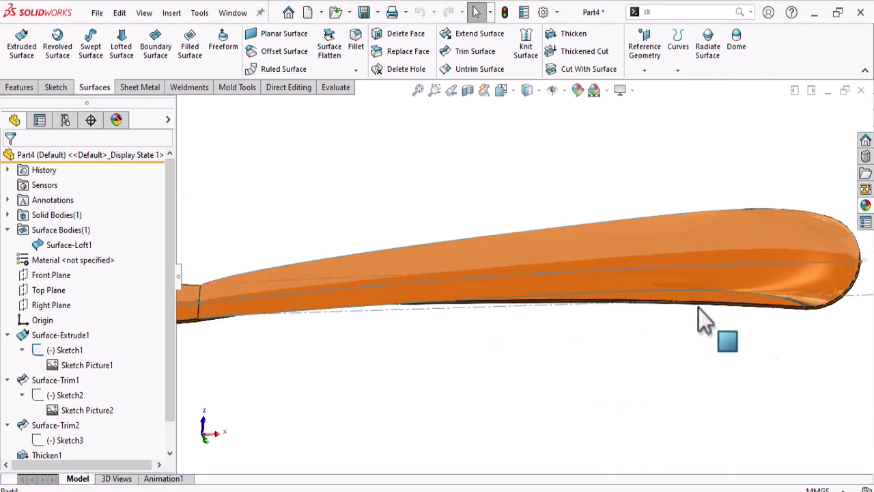
middle_click_drag(747, 322, 741, 294)
left_click(744, 301)
right_click(745, 300)
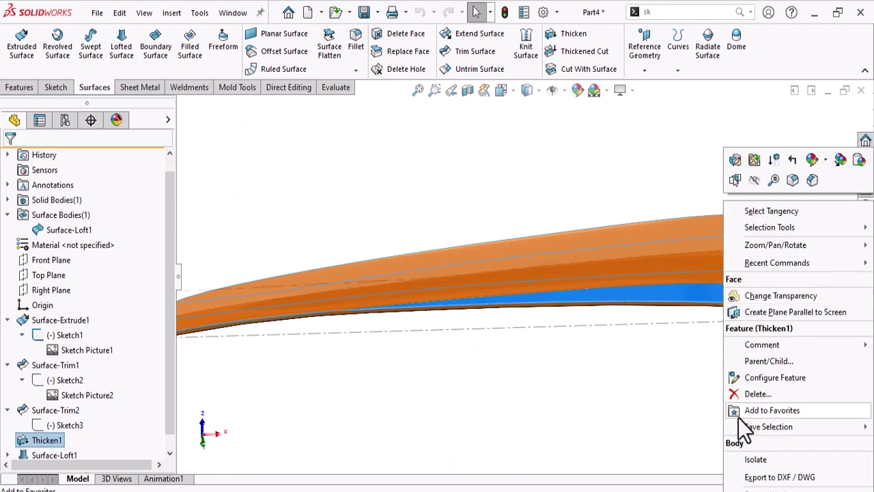
key("Escape")
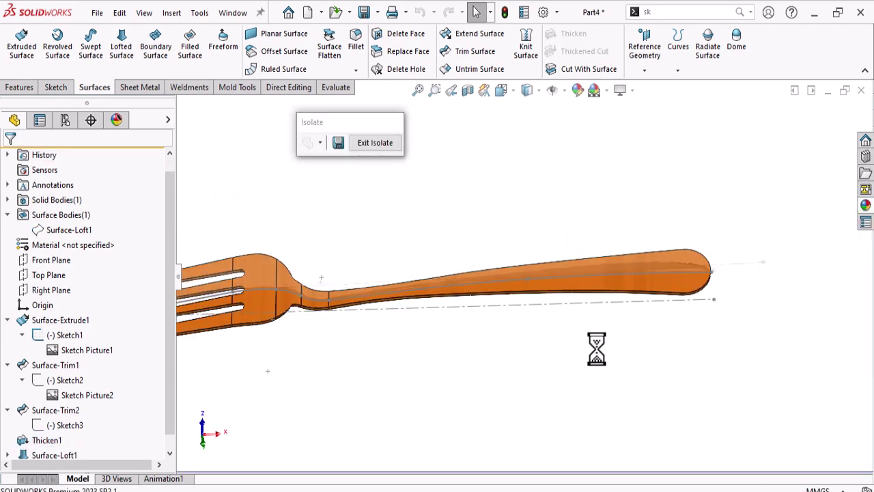
Step: Copy the handle's long underside face as a surface with a 0 mm offset
left_click(560, 272)
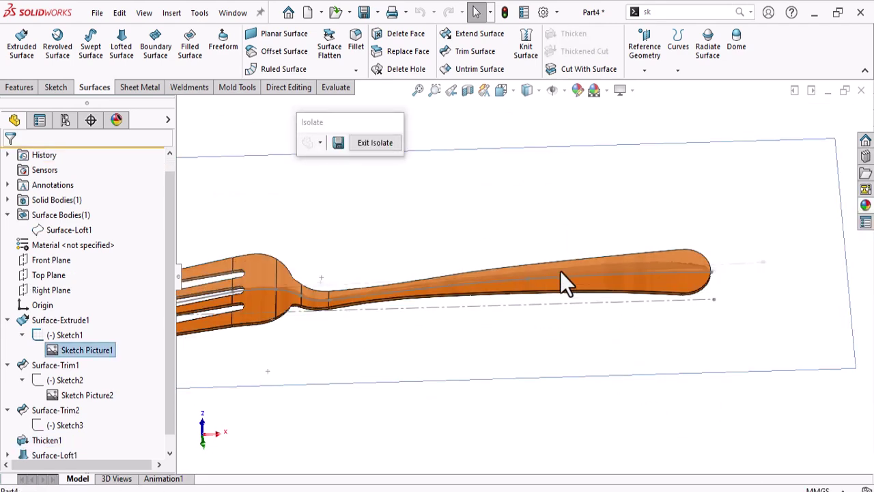
left_click(607, 287)
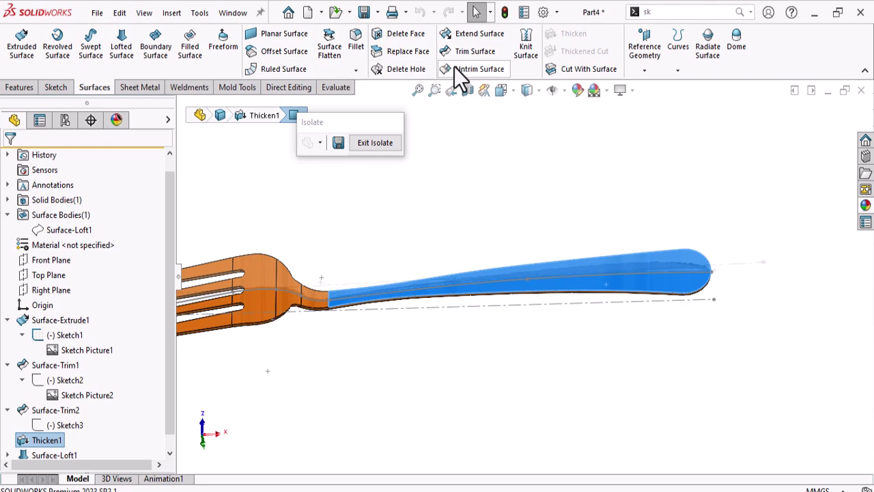
left_click(281, 51)
double_click(91, 234)
type("0")
key("Return")
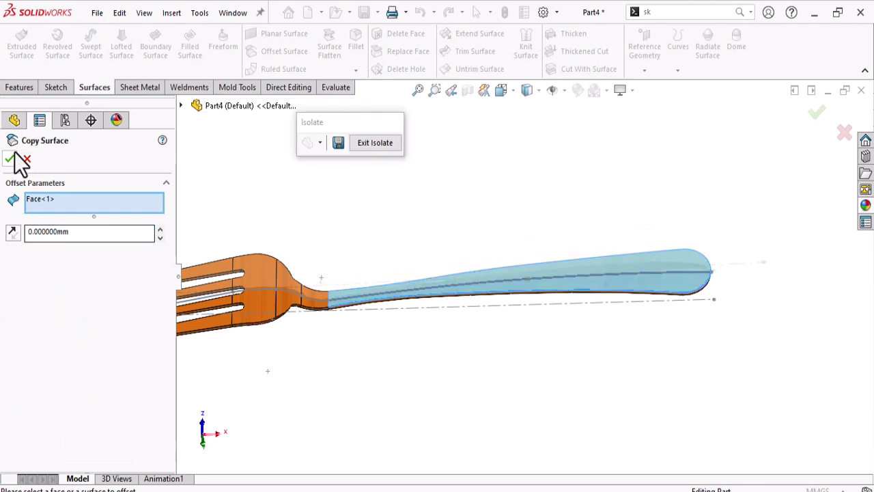
left_click(11, 158)
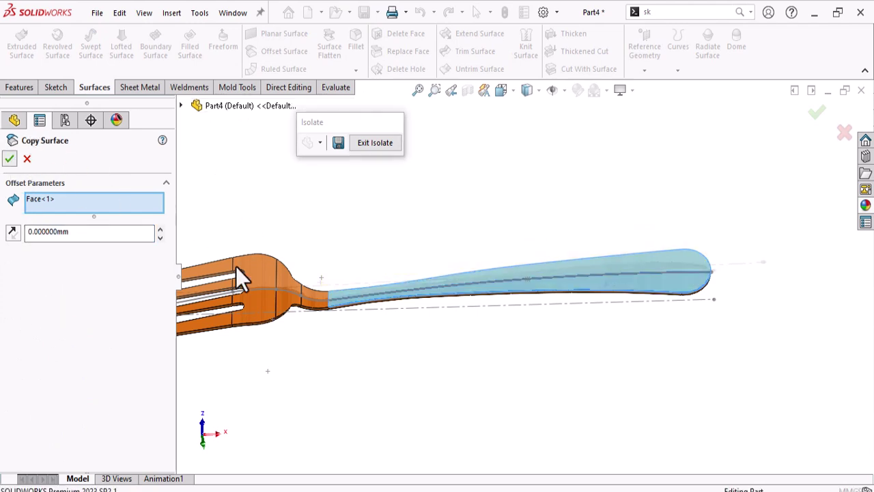
Step: Exit isolation and hide the solid fork body, leaving the loft and offset surfaces shown
right_click(384, 371)
left_click(231, 304)
right_click(231, 304)
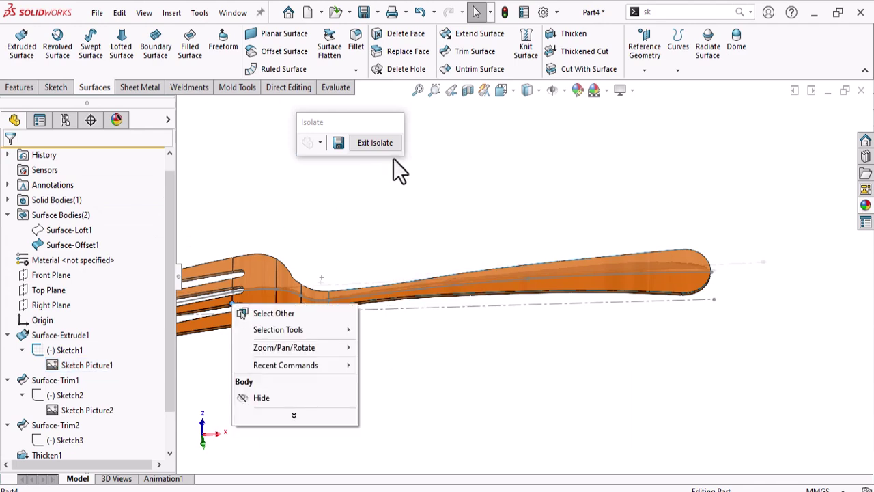
left_click(379, 143)
right_click(241, 318)
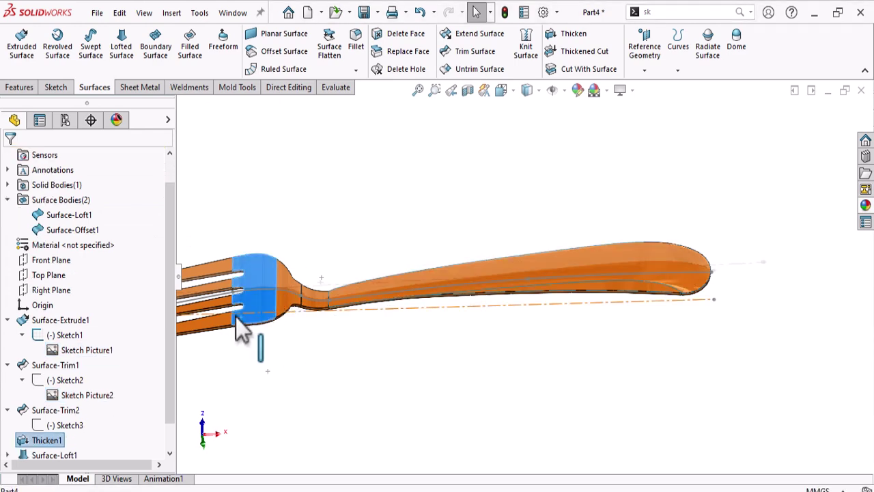
left_click(266, 183)
left_click(294, 357)
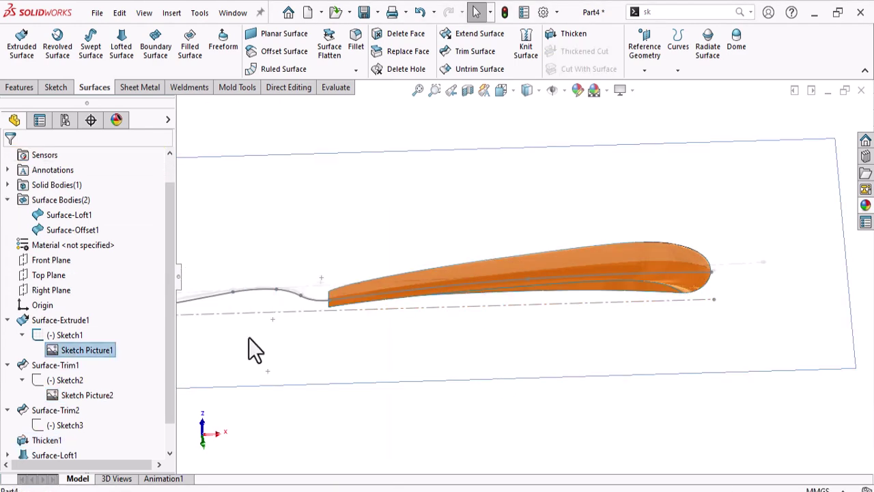
mouse_move(378, 365)
middle_mouse_down()
mouse_move(404, 235)
mouse_move(355, 222)
mouse_move(344, 239)
middle_mouse_up()
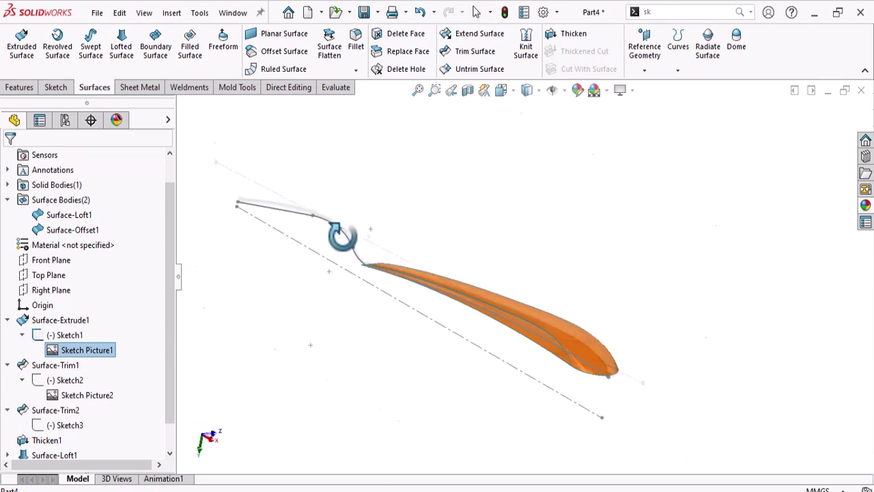
left_click(71, 213)
left_click(65, 233)
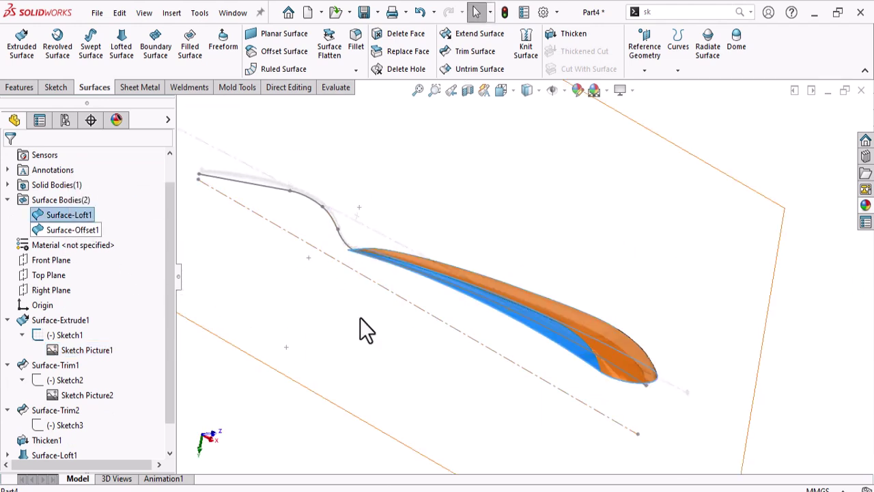
scroll(351, 328, "up", 2)
left_click(326, 378)
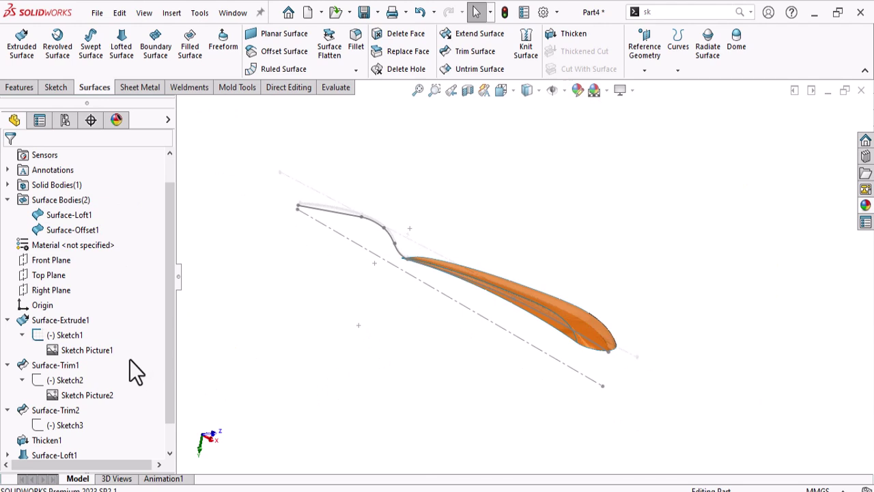
Step: Suppress both reference images, Sketch Picture1 and Sketch Picture2
right_click(59, 351)
left_click(81, 158)
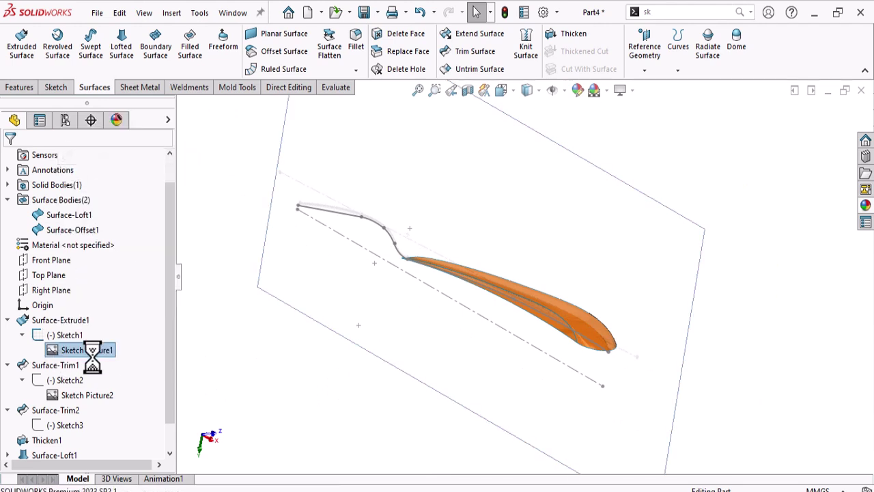
right_click(87, 394)
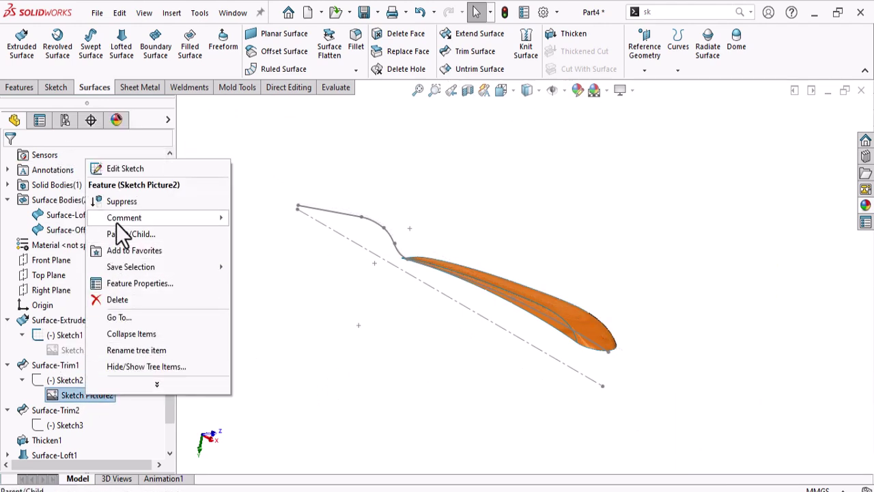
left_click(121, 201)
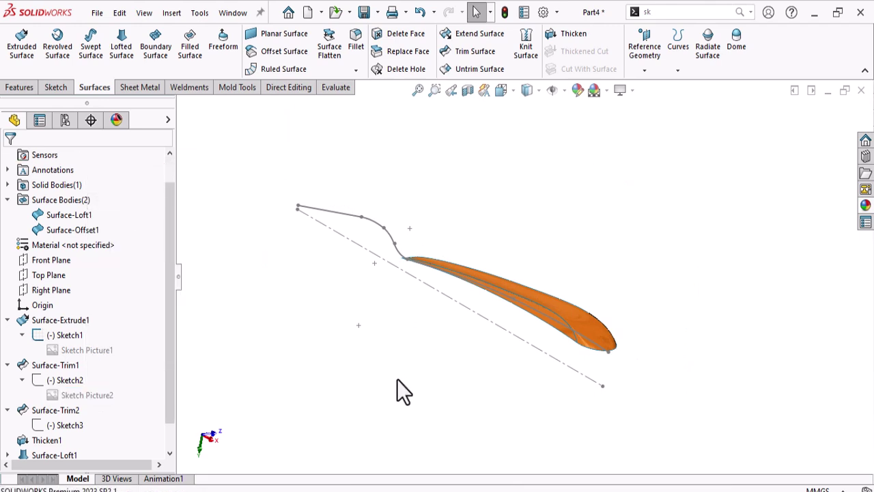
Step: Hide the side-profile sketch, Sketch1
right_click(374, 222)
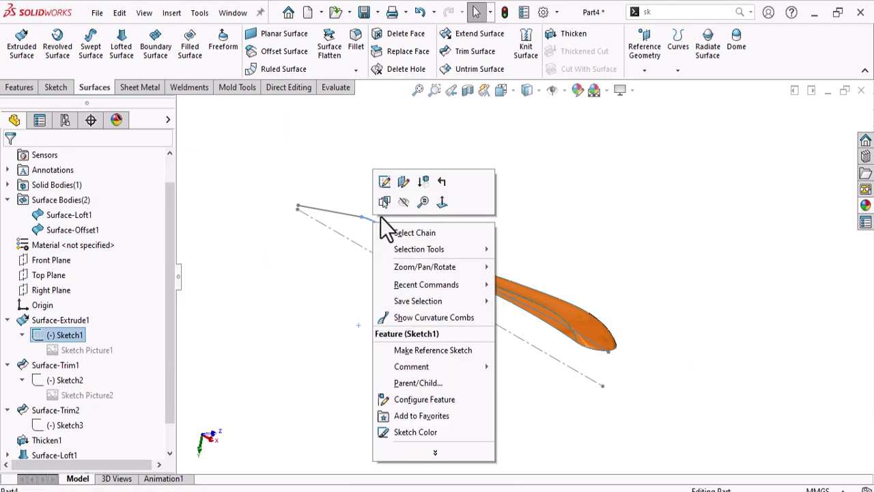
left_click(402, 202)
mouse_move(404, 292)
middle_mouse_down()
mouse_move(455, 283)
mouse_move(435, 383)
mouse_move(504, 349)
mouse_move(509, 307)
mouse_move(529, 307)
middle_mouse_up()
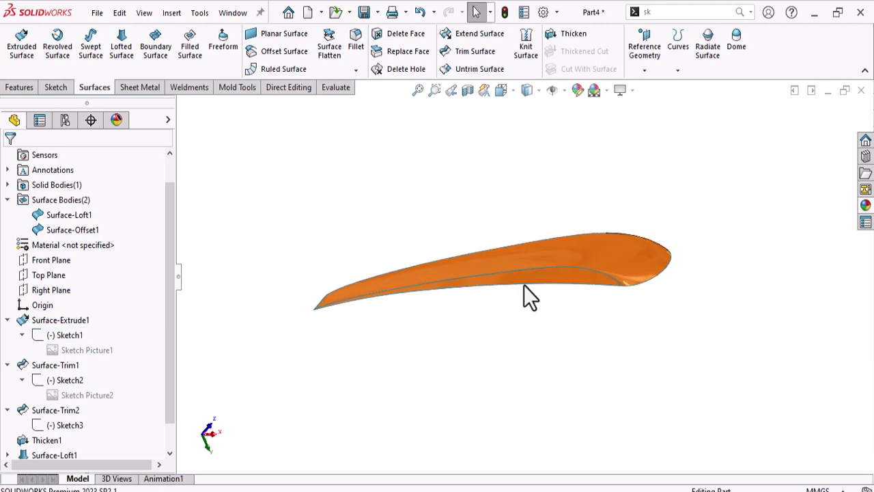
Step: Knit the handle's lofted surface and offset surface together, leaving Create solid and Merge entities off
left_click(532, 72)
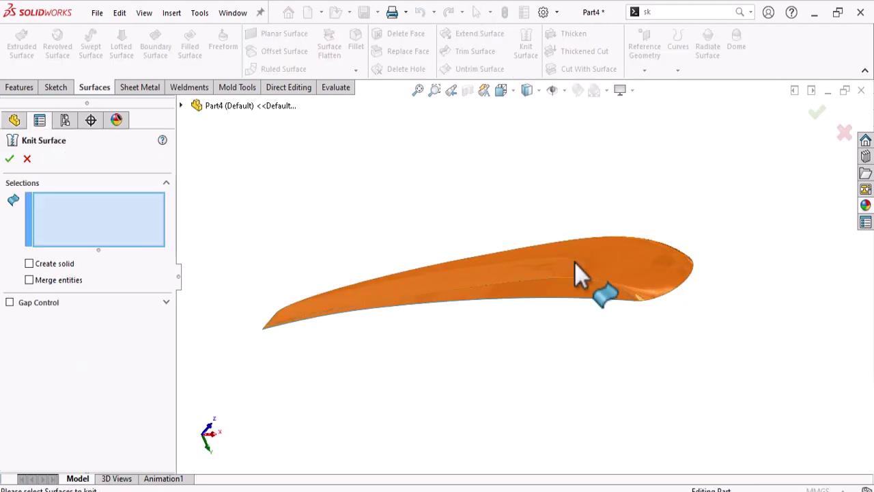
left_click(575, 261)
left_click(573, 290)
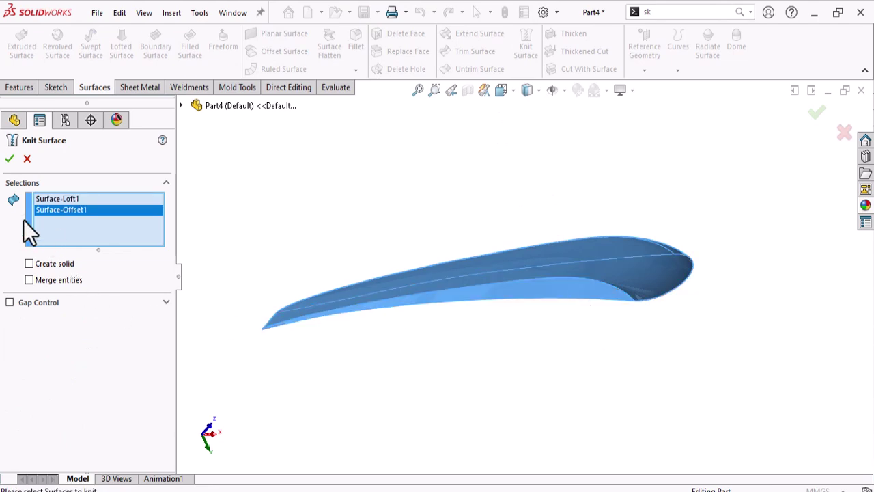
left_click(10, 159)
middle_click_drag(579, 365, 599, 328)
scroll(644, 208, "down", 3)
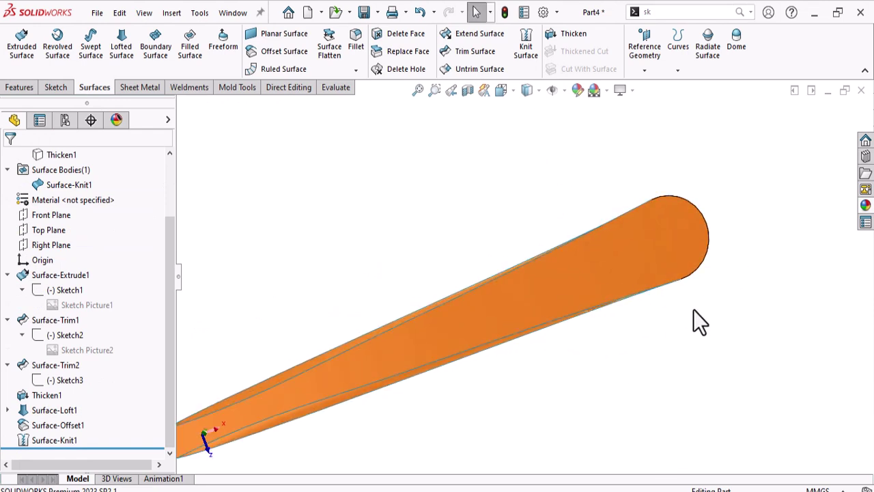
right_click(53, 336)
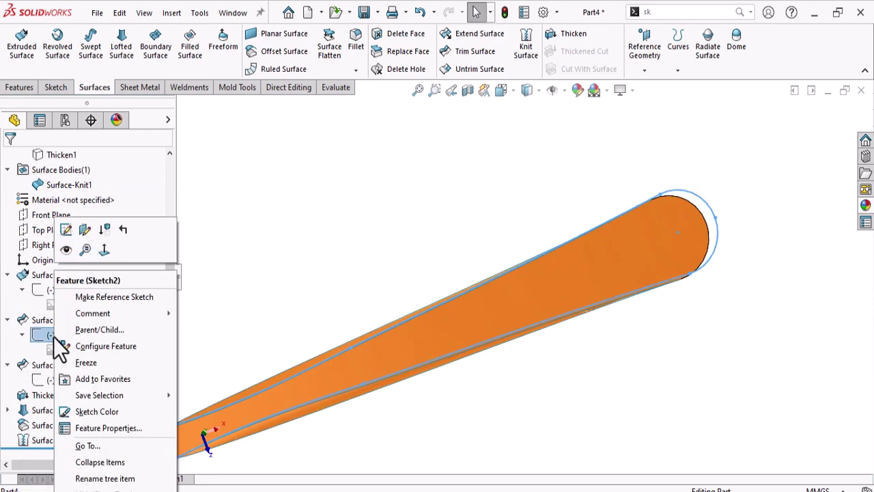
left_click(339, 285)
right_click(72, 289)
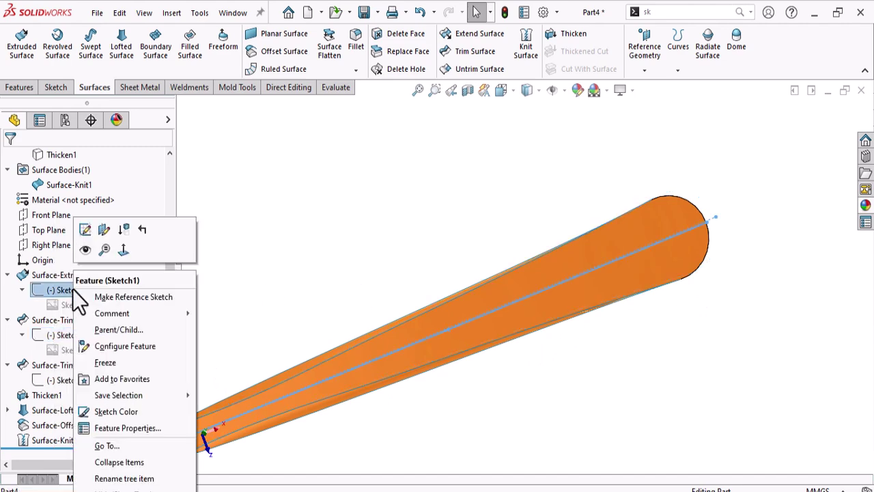
scroll(313, 298, "up", 3)
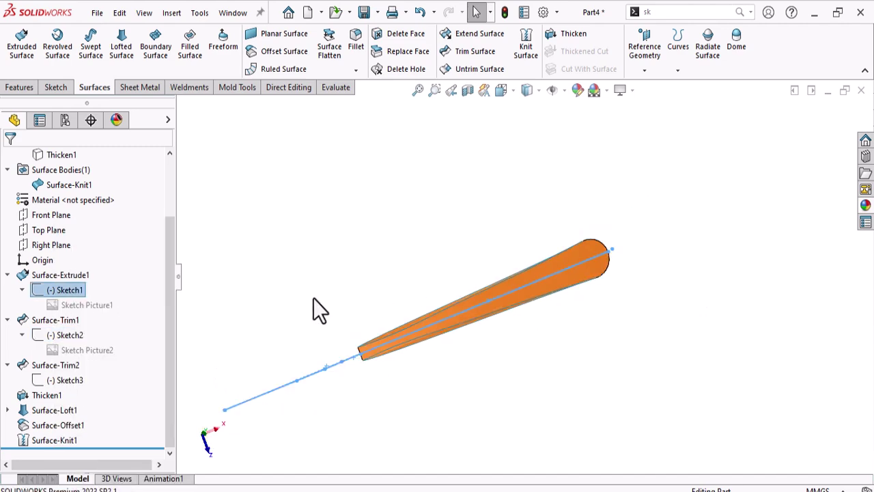
right_click(57, 289)
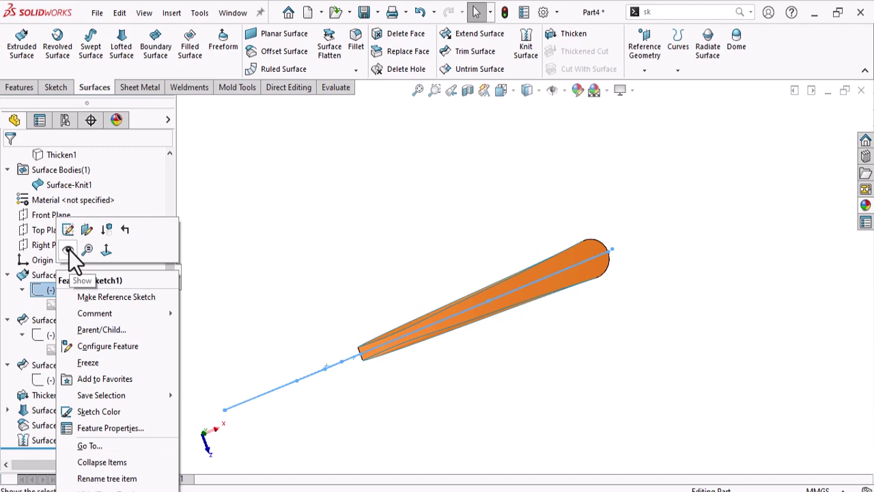
left_click(333, 265)
mouse_move(415, 280)
middle_mouse_down()
mouse_move(384, 74)
mouse_move(396, 116)
middle_mouse_up()
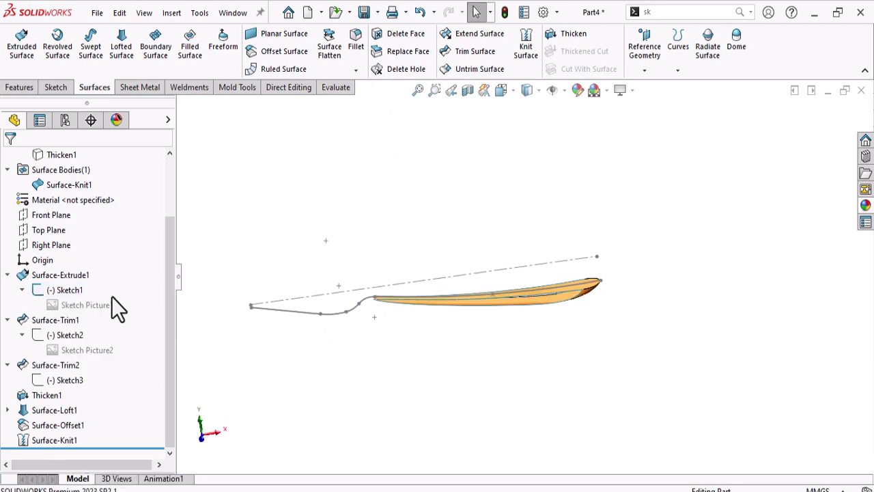
right_click(69, 287)
left_click(81, 250)
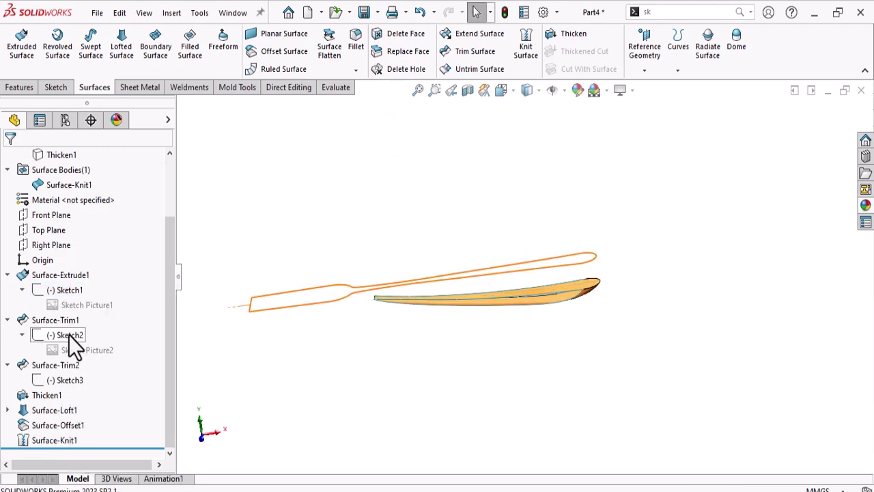
Step: Show the fork outline sketch, Sketch2, and compare the knitted handle surface with it in the Top view
right_click(69, 335)
left_click(81, 249)
mouse_move(527, 219)
middle_mouse_down()
mouse_move(541, 289)
mouse_move(565, 334)
mouse_move(583, 344)
middle_mouse_up()
key("space")
left_click(386, 326)
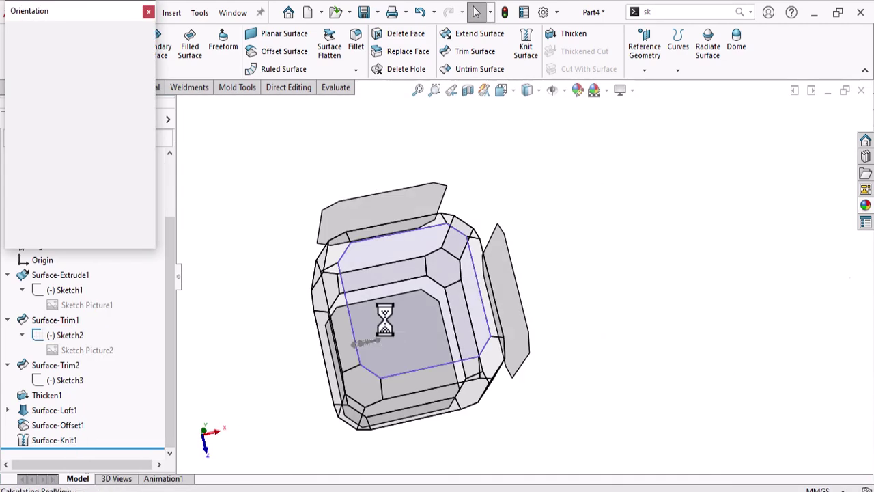
scroll(410, 319, "down", 10)
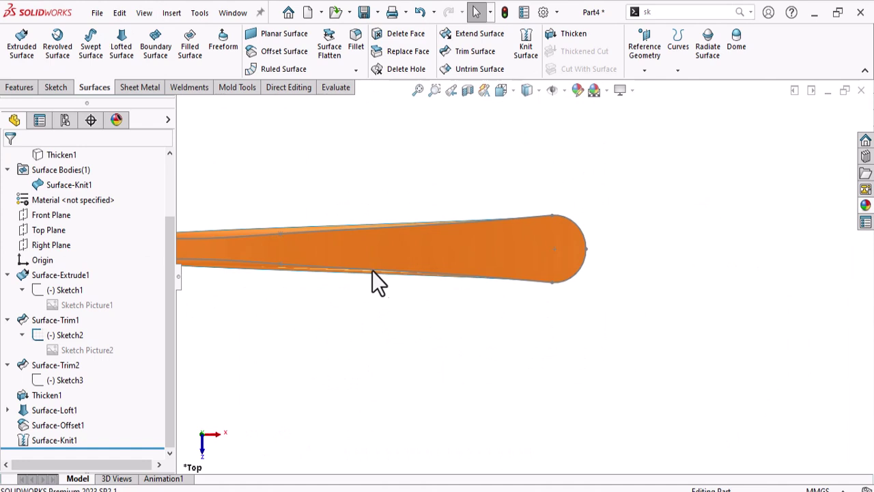
scroll(410, 219, "up", 2)
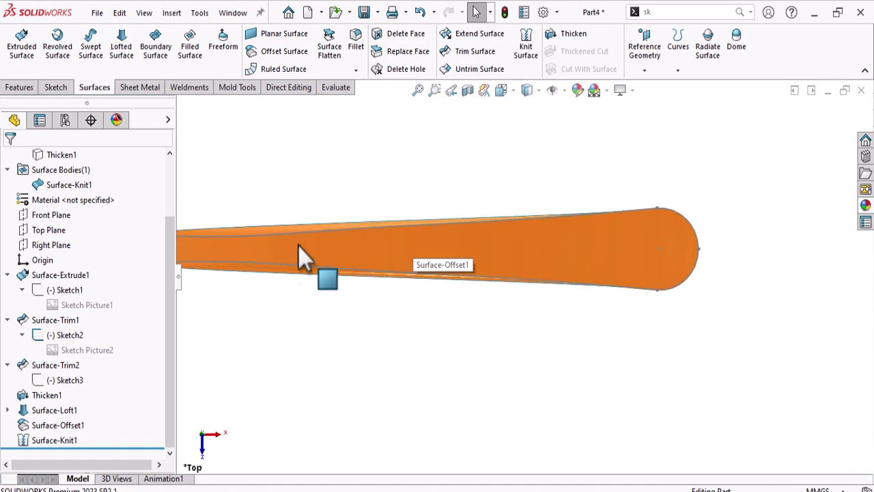
scroll(342, 270, "up", 3)
scroll(359, 269, "down", 2)
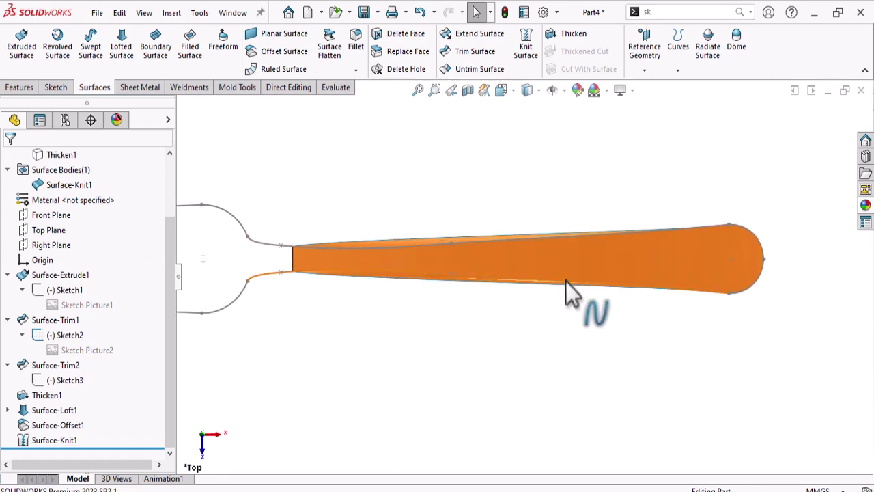
mouse_move(512, 293)
middle_mouse_down()
mouse_move(511, 146)
mouse_move(526, 196)
mouse_move(456, 123)
middle_mouse_up()
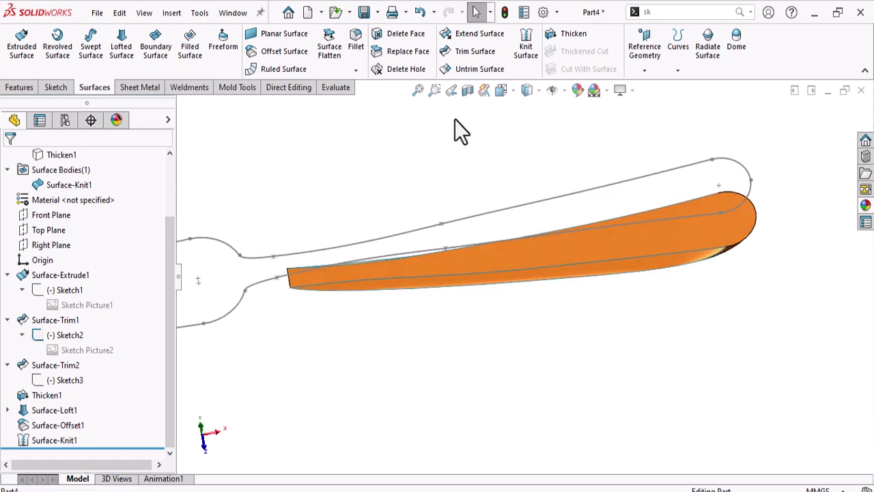
Step: Trim the knitted handle surface with Sketch2 as a standard trim, keeping the part inside the outline
left_click(474, 52)
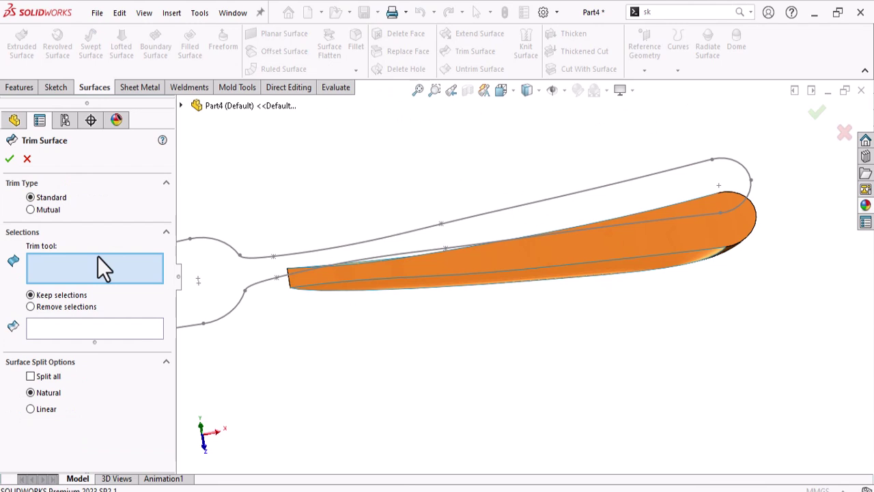
left_click(303, 251)
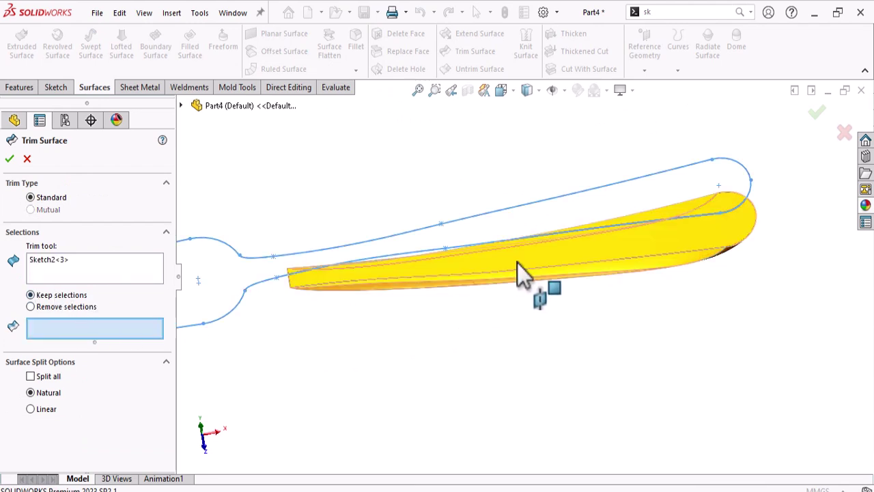
mouse_move(517, 262)
middle_mouse_down()
mouse_move(517, 309)
mouse_move(501, 225)
mouse_move(686, 254)
middle_mouse_up()
mouse_move(601, 263)
middle_mouse_down()
mouse_move(584, 379)
mouse_move(626, 423)
middle_mouse_up()
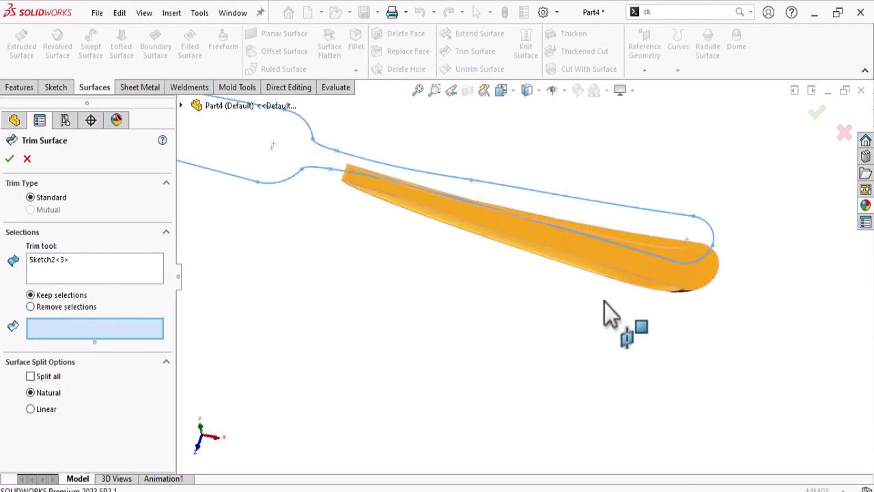
left_click(600, 267)
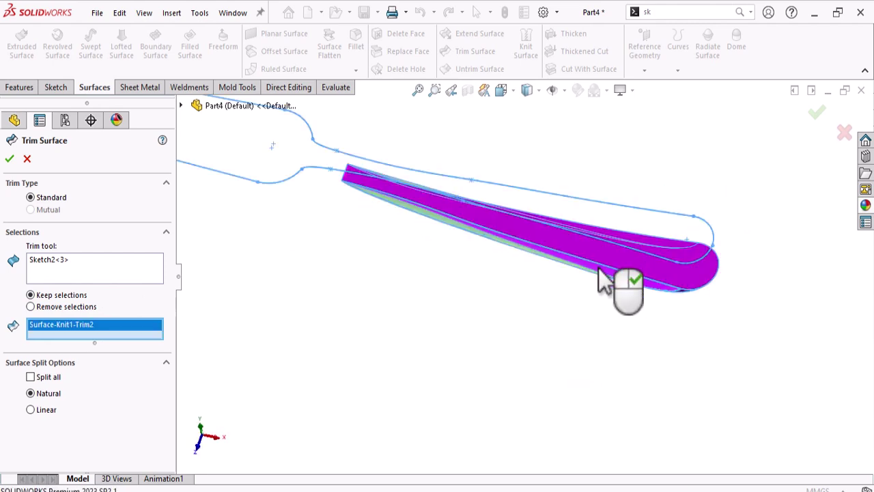
left_click(9, 159)
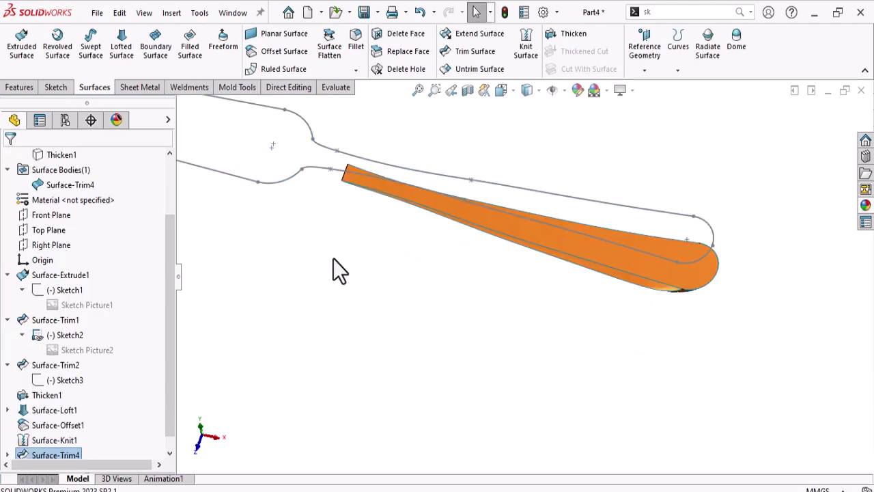
Step: Check the trimmed handle surface and hide Sketch2
middle_click_drag(506, 231, 566, 306)
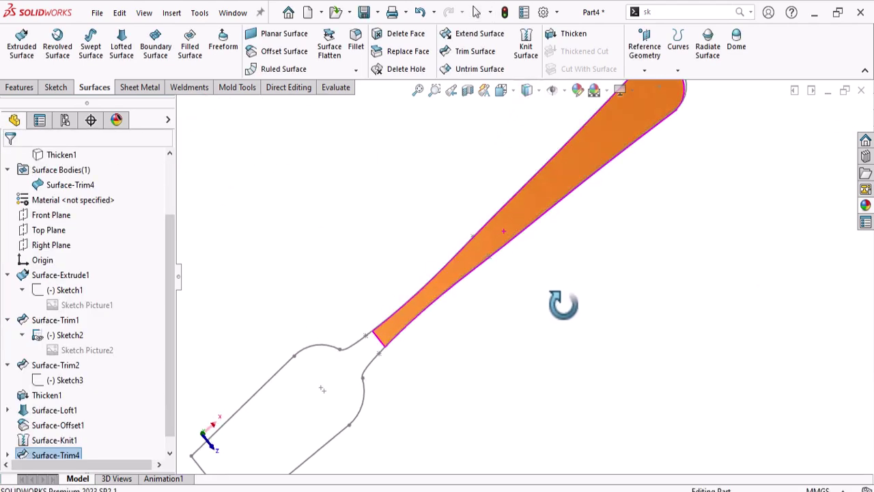
middle_click_drag(540, 183, 557, 290)
scroll(567, 291, "down", 5)
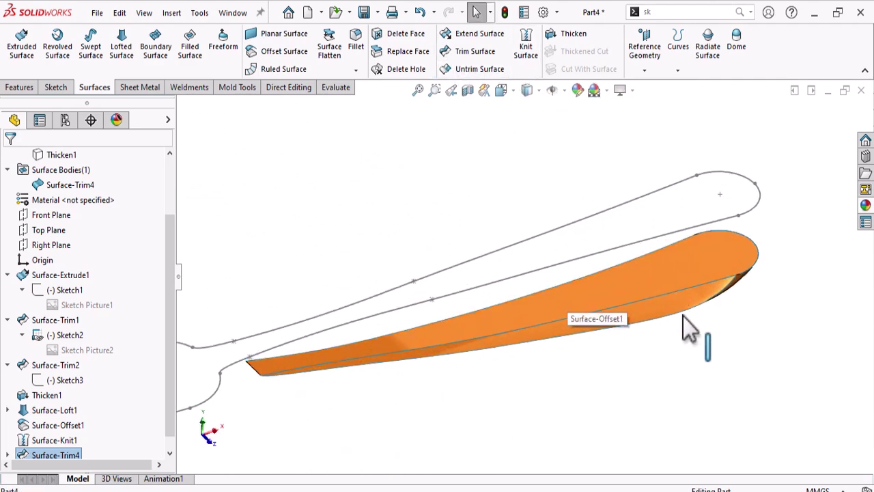
scroll(683, 326, "up", 1)
right_click(720, 213)
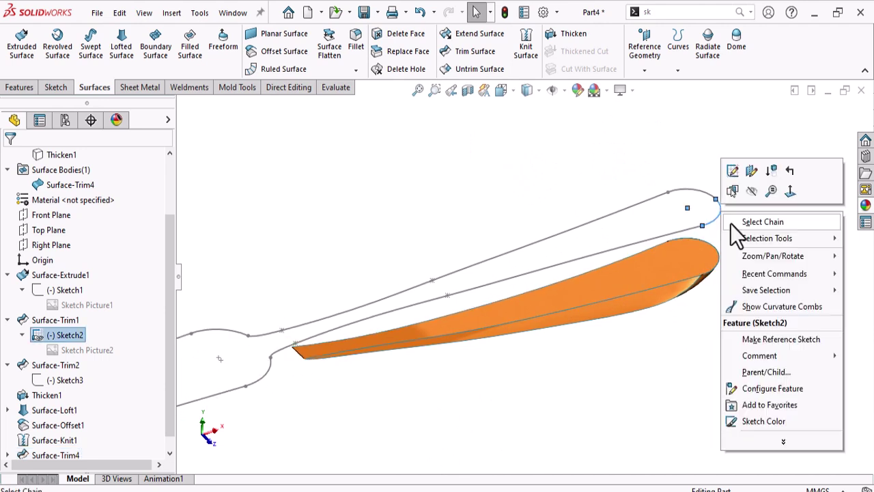
left_click(749, 194)
Step: Fill the open gap along one long side of the handle using its open edge loop with Contact edge settings
scroll(675, 308, "down", 2)
middle_click_drag(675, 309, 693, 259)
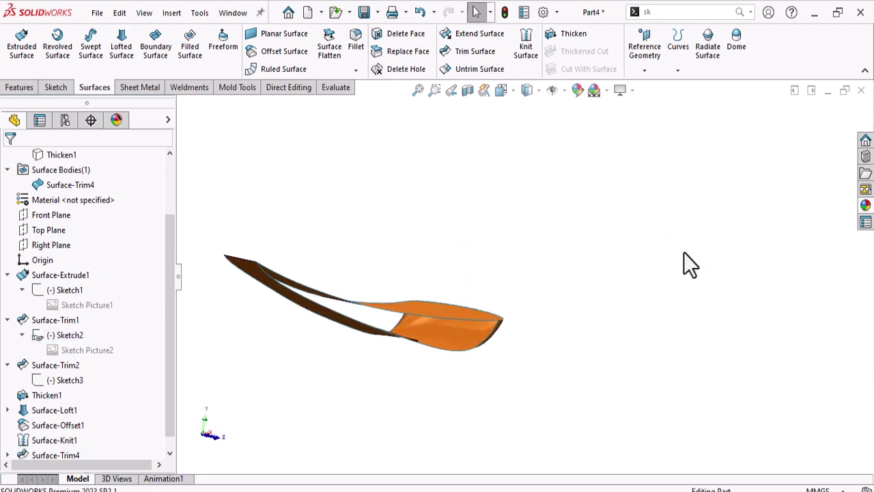
scroll(519, 331, "down", 2)
middle_click_drag(547, 361, 526, 390)
scroll(661, 261, "down", 1)
right_click(663, 267)
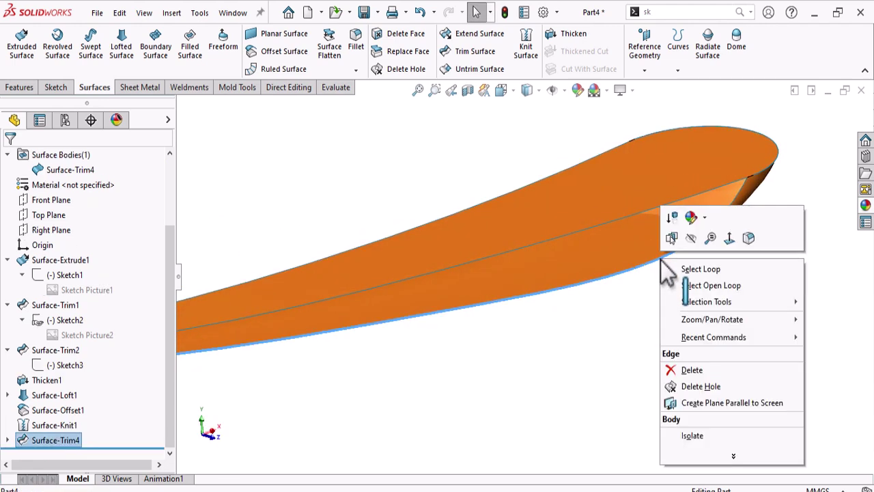
left_click(702, 287)
scroll(521, 275, "up", 3)
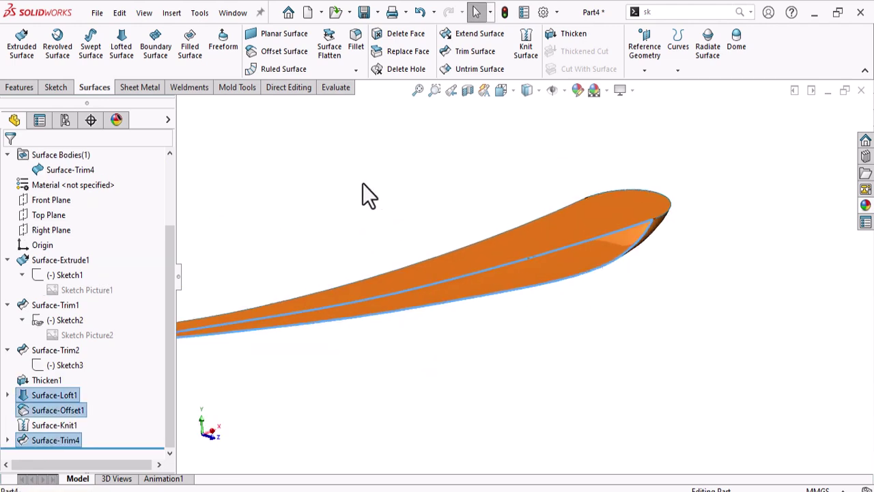
left_click(190, 51)
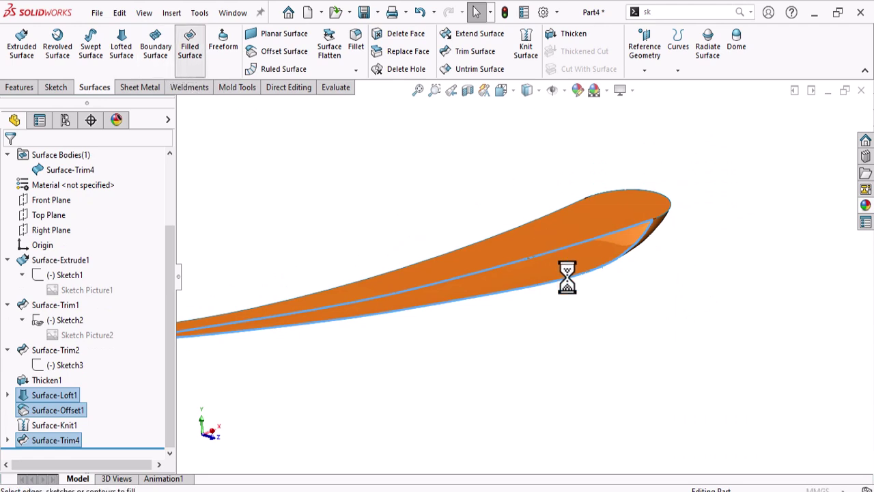
scroll(480, 362, "up", 2)
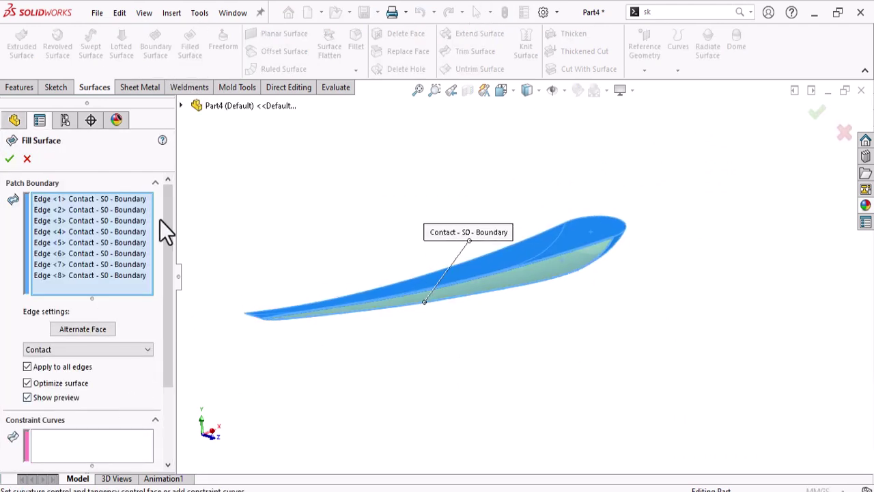
left_click(10, 159)
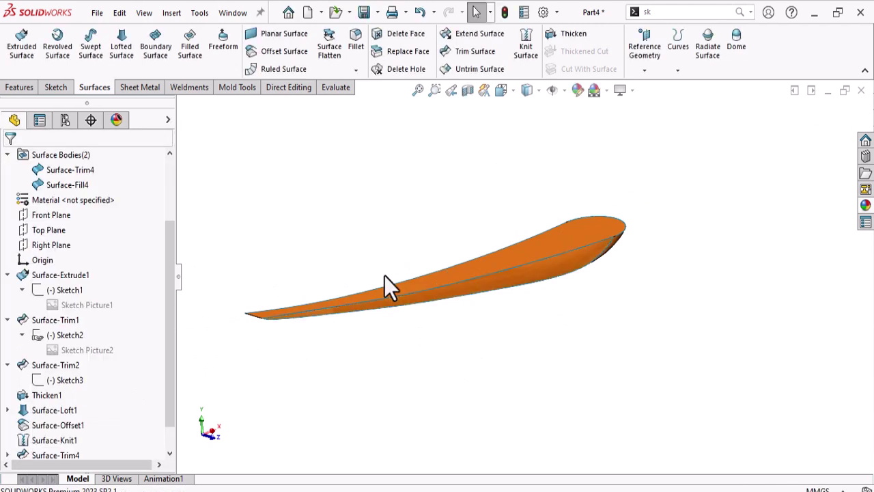
Step: Fill the gap along the handle's opposite long side from its open edge loop, also with Contact edges
middle_click_drag(477, 159, 564, 185)
scroll(530, 267, "down", 6)
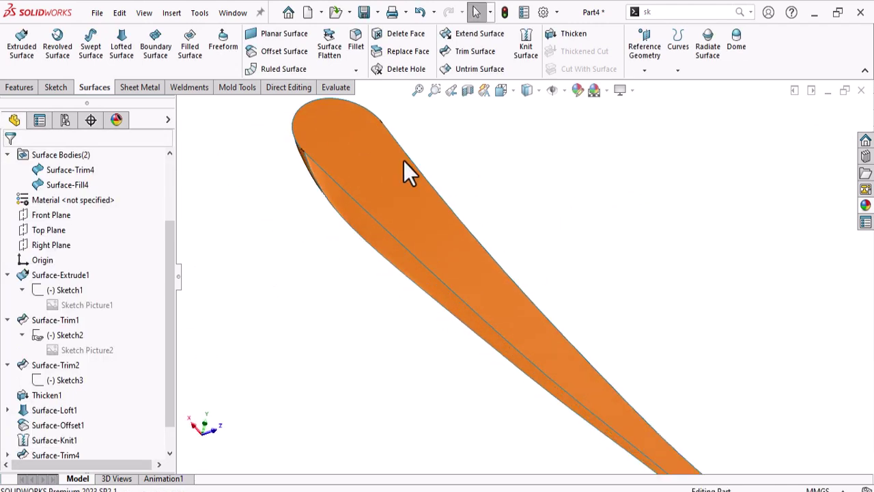
right_click(353, 233)
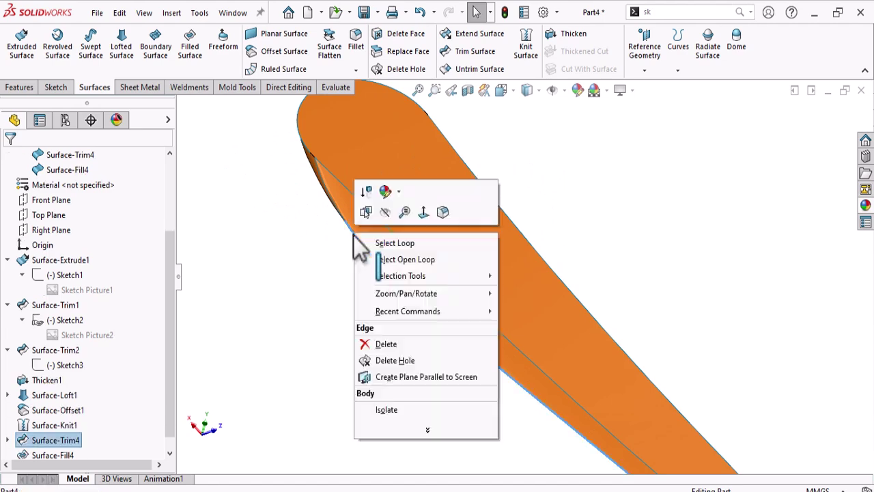
left_click(401, 256)
left_click(190, 51)
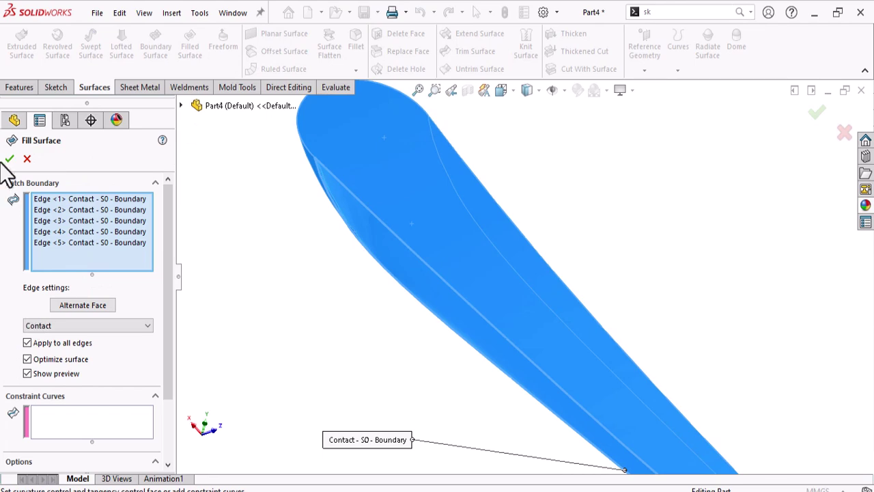
left_click(10, 159)
scroll(117, 269, "up", 3)
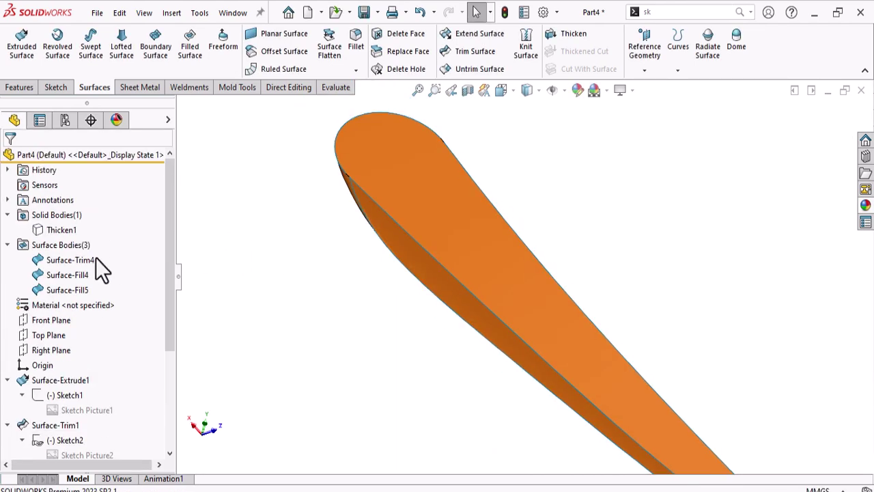
scroll(492, 274, "up", 3)
middle_click_drag(703, 462, 474, 370)
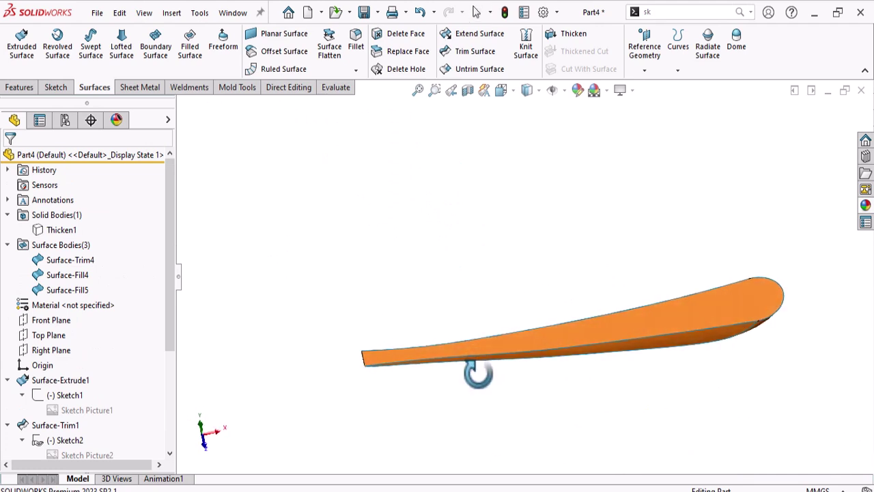
Step: Knit Surface-Trim4, Surface-Fill4 and Surface-Fill5 together with Create solid enabled, turning the closed handle surfaces into a solid body
left_click(523, 49)
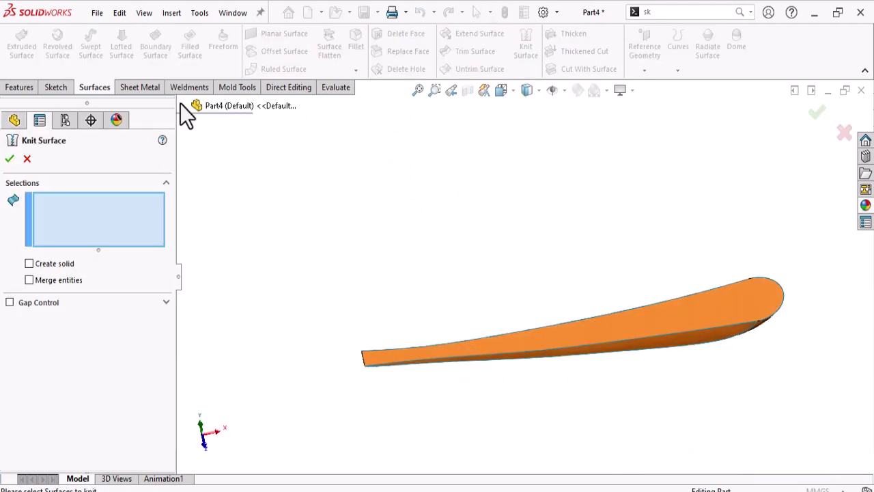
left_click(182, 105)
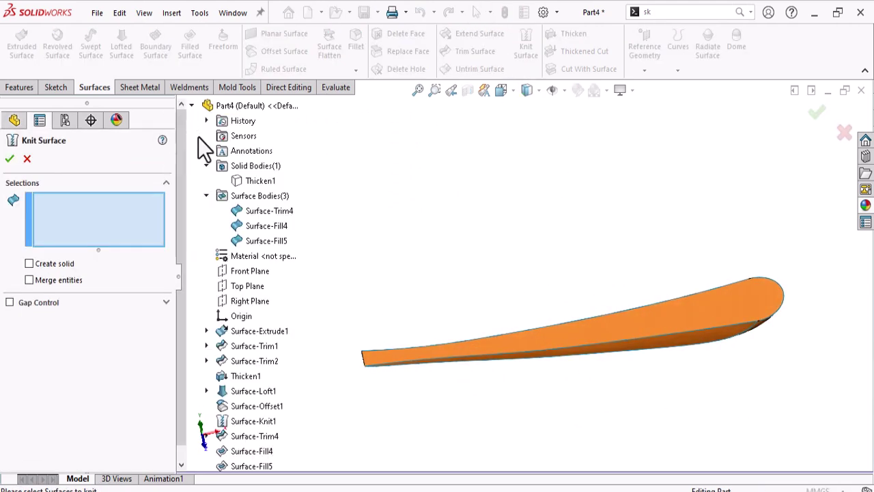
left_click(255, 211)
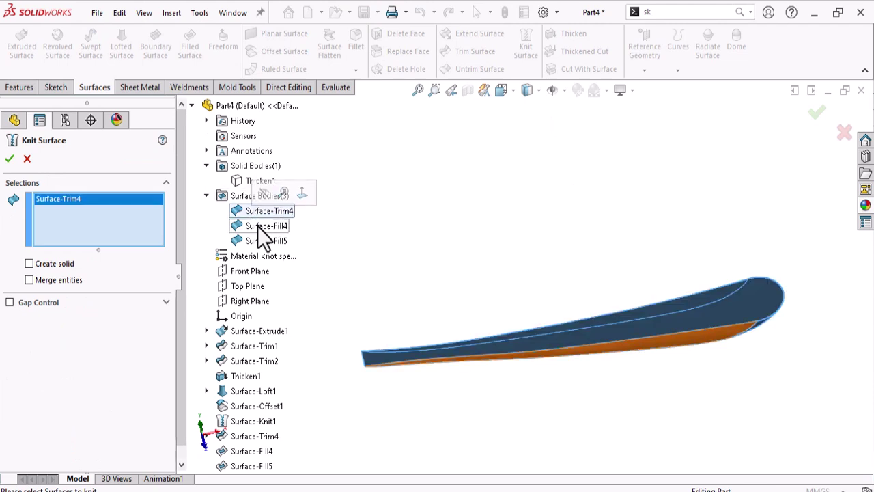
left_click(263, 237, "shift")
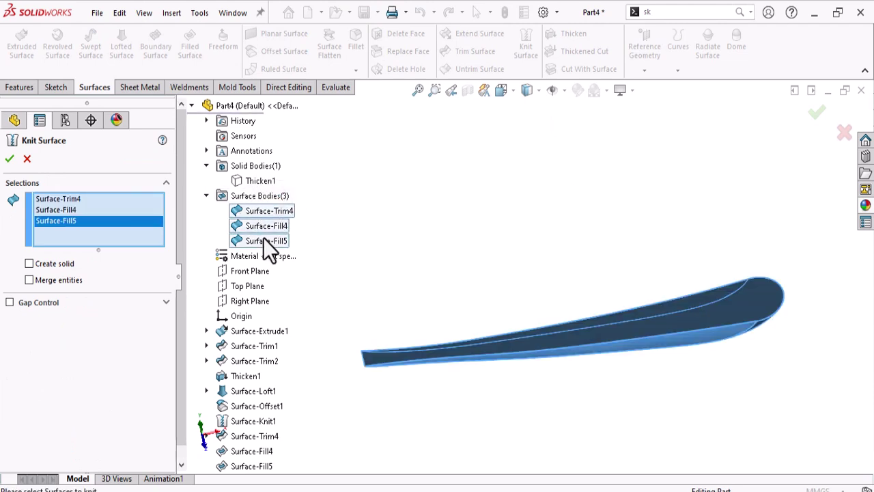
left_click(33, 263)
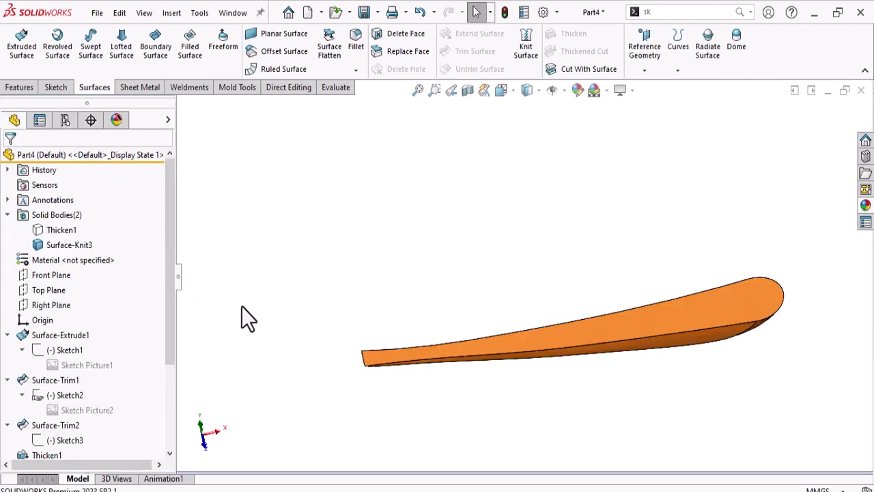
Step: Show the hidden Thicken1 body and view it together with the new handle solid
right_click(65, 233)
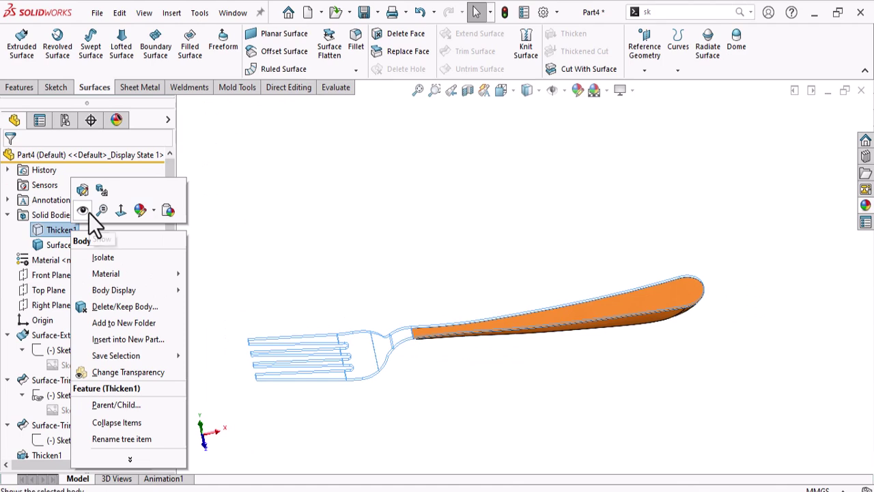
left_click(478, 395)
middle_click_drag(487, 396, 526, 332)
scroll(478, 315, "down", 3)
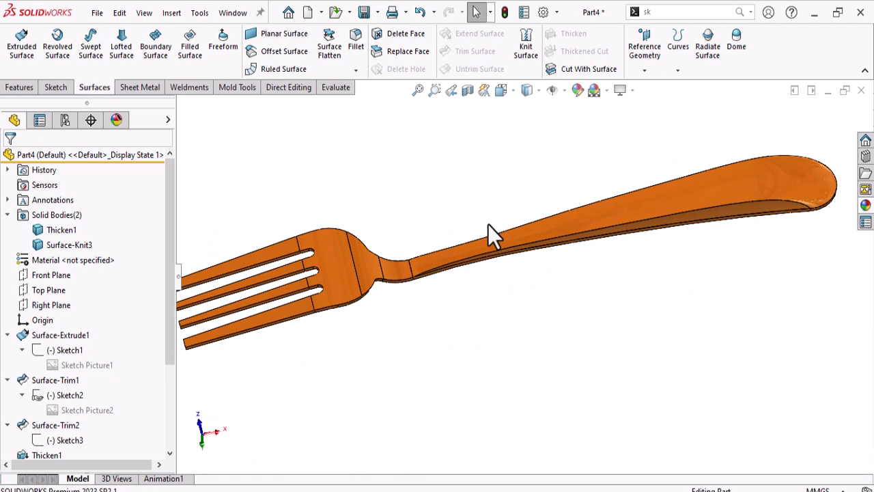
Step: Combine the Thicken1 and Surface-Knit3 solid bodies into one body using the Add operation
left_click(301, 89)
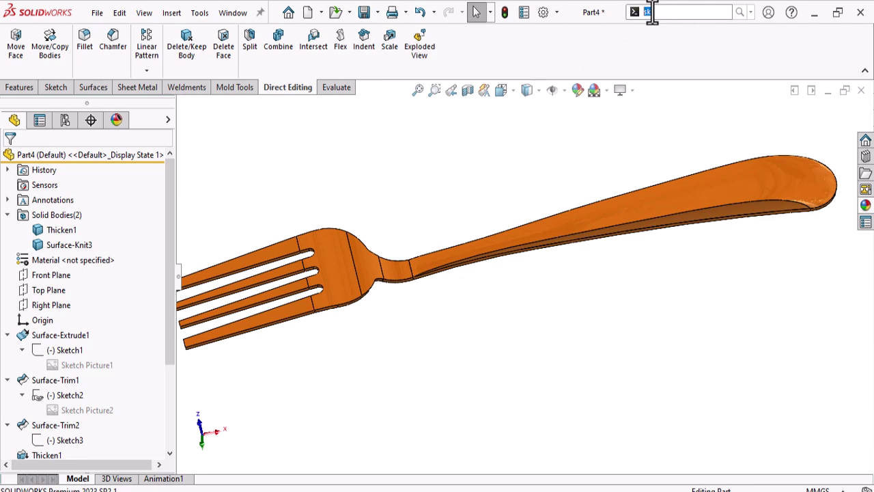
type("om")
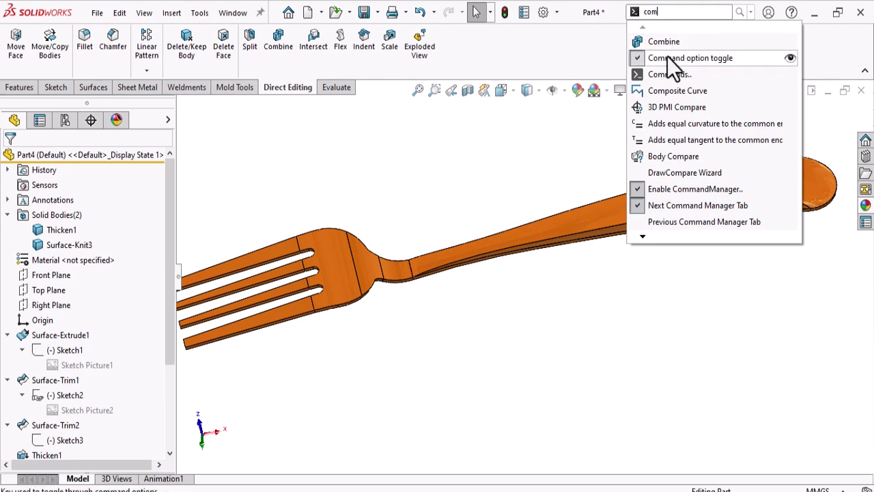
left_click(283, 55)
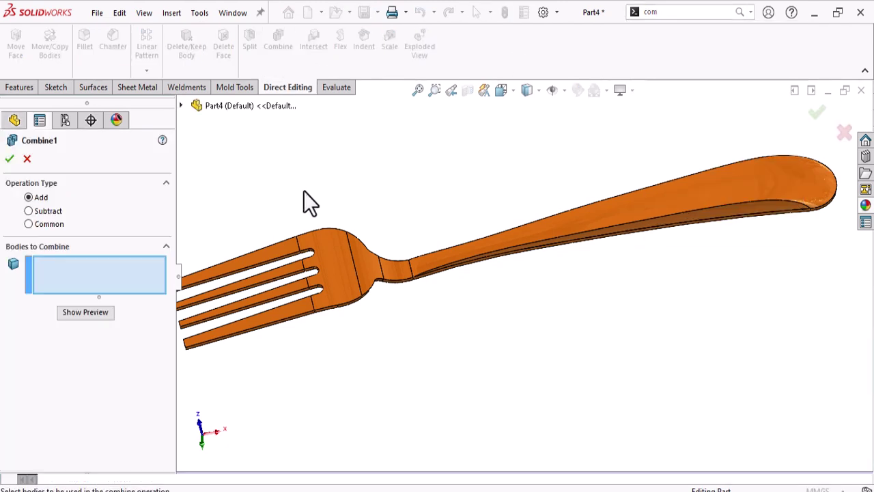
left_click(180, 106)
left_click(195, 166)
left_click(235, 178)
left_click(239, 196)
scroll(509, 235, "up", 3)
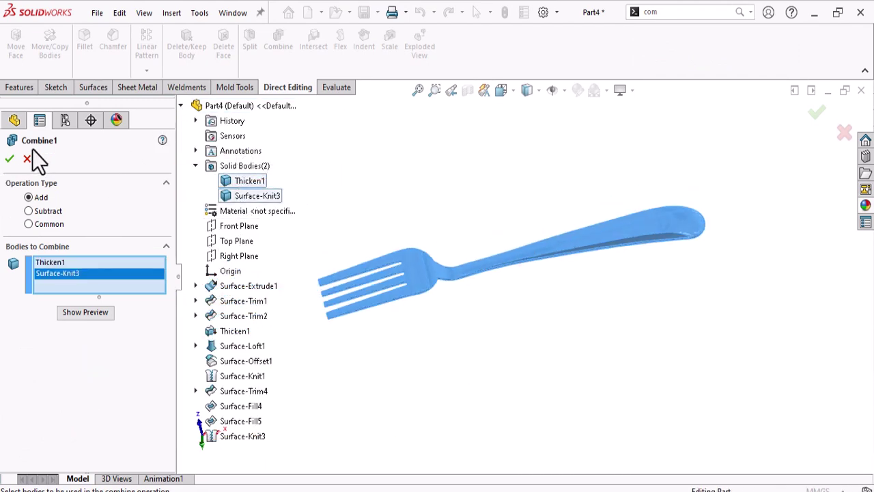
left_click(9, 159)
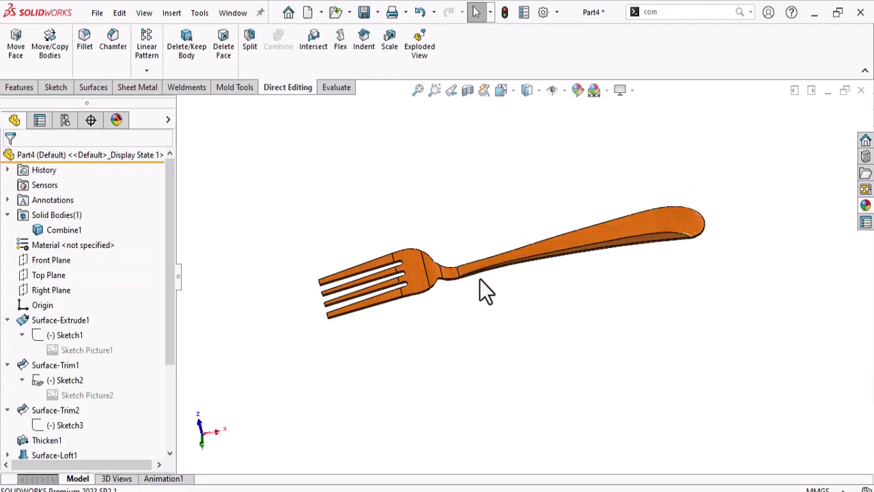
Step: Inspect the combined fork from several sides, including the neck and the square ends of the tines
scroll(555, 280, "down", 5)
mouse_move(555, 280)
middle_mouse_down()
mouse_move(523, 185)
mouse_move(497, 185)
mouse_move(538, 225)
mouse_move(557, 295)
middle_mouse_up()
scroll(568, 289, "up", 3)
middle_click_drag(574, 254, 593, 387)
middle_click_drag(566, 207, 557, 355)
middle_click_drag(535, 274, 474, 359)
scroll(470, 333, "down", 3)
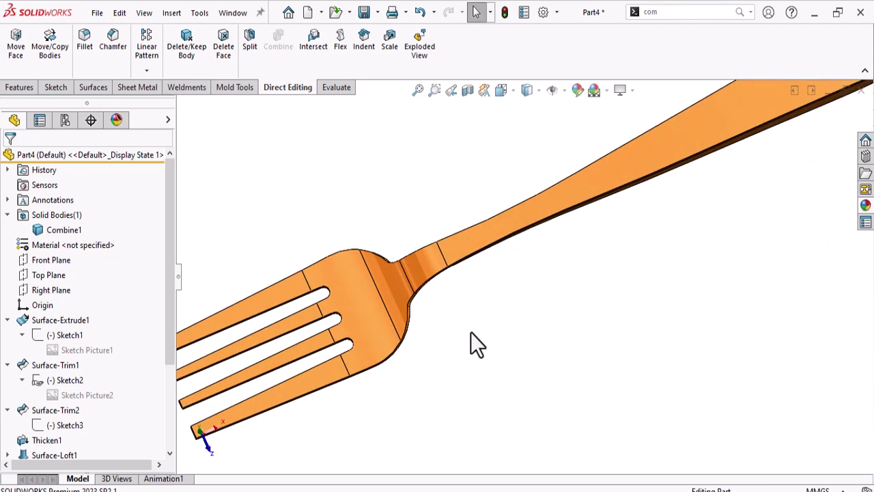
scroll(462, 323, "up", 1)
scroll(308, 348, "down", 6)
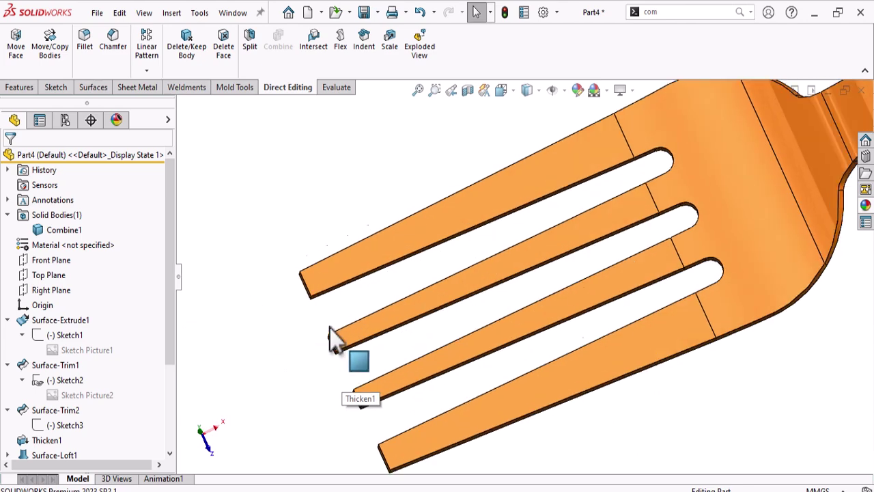
middle_click_drag(334, 326, 344, 261)
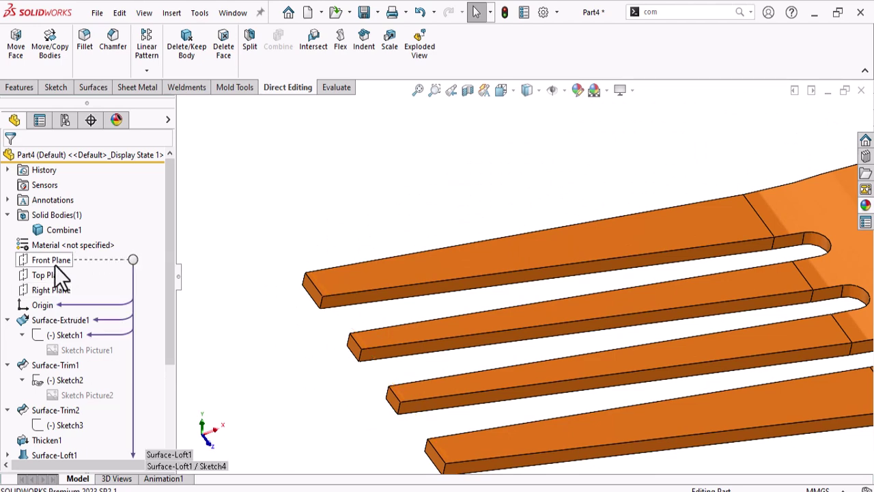
scroll(416, 389, "up", 5)
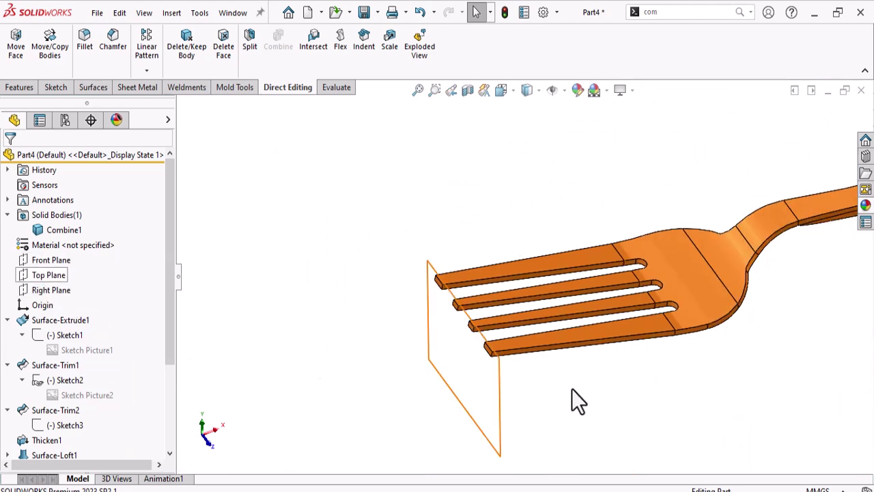
scroll(283, 371, "up", 3)
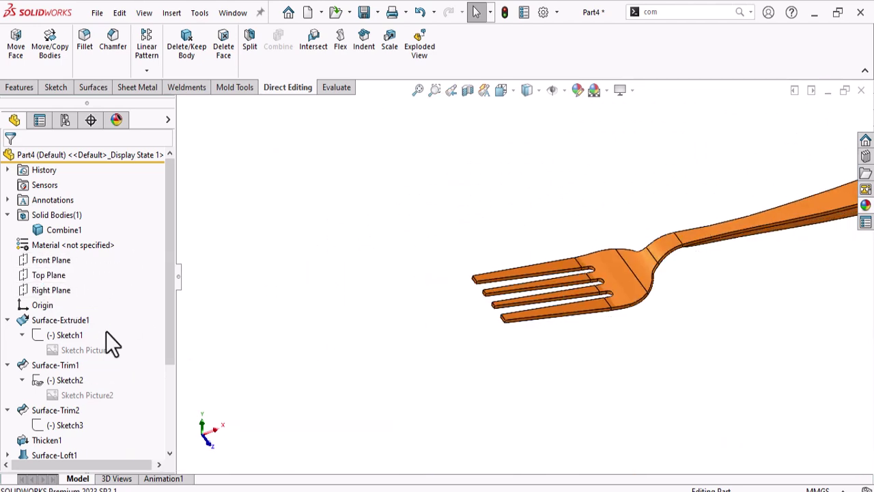
Step: Start a sketch on the Front Plane and draw a two-point spline about 3.3 mm long, running steeply across the tine tip
right_click(55, 263)
left_click(72, 245)
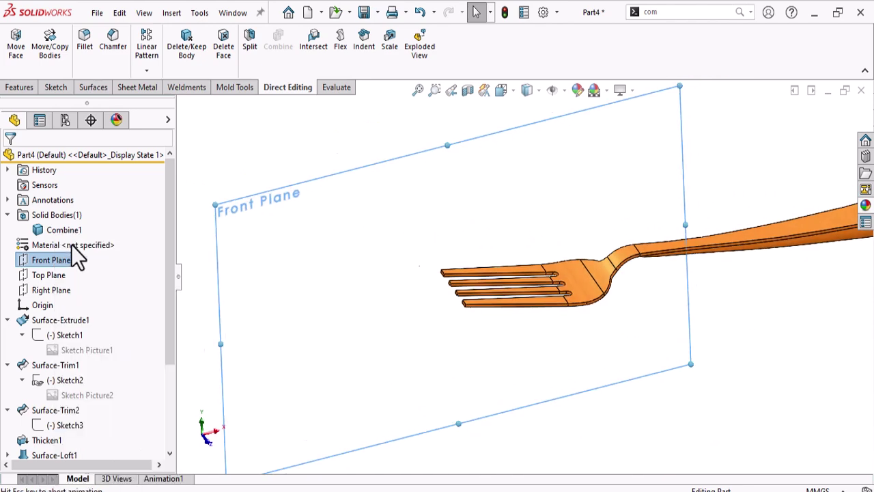
scroll(390, 364, "down", 5)
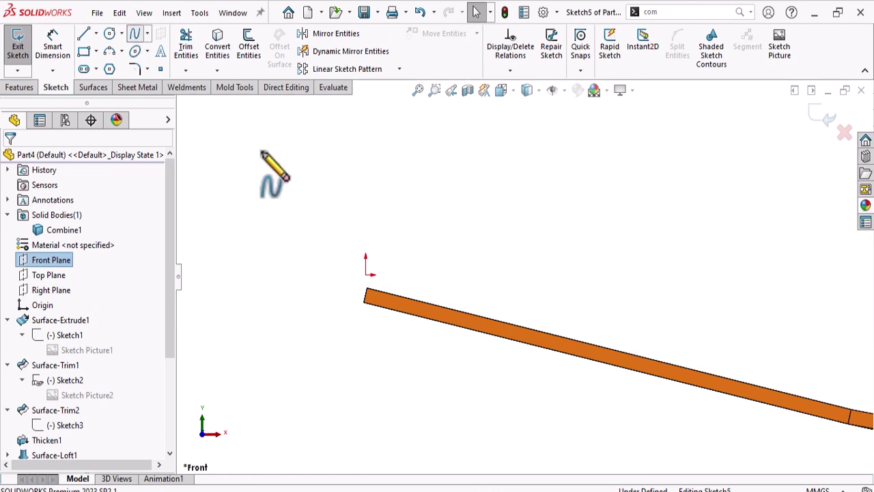
left_click(135, 35)
scroll(481, 379, "down", 2)
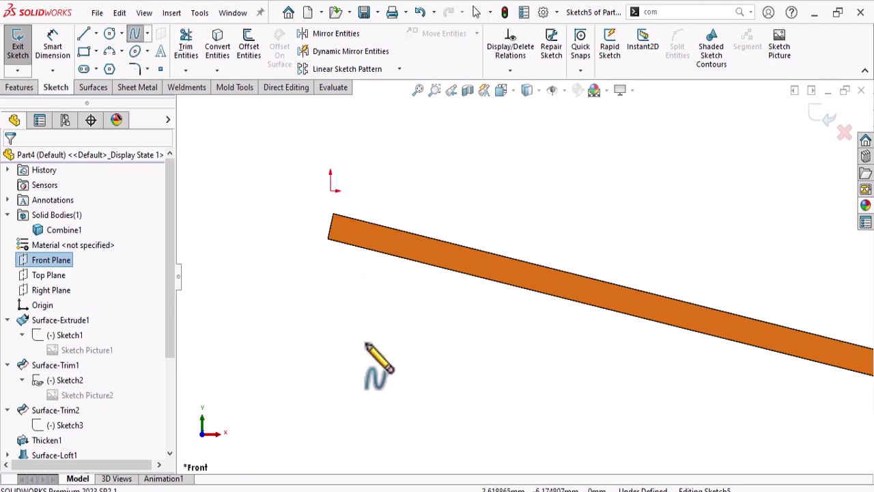
left_click(339, 203)
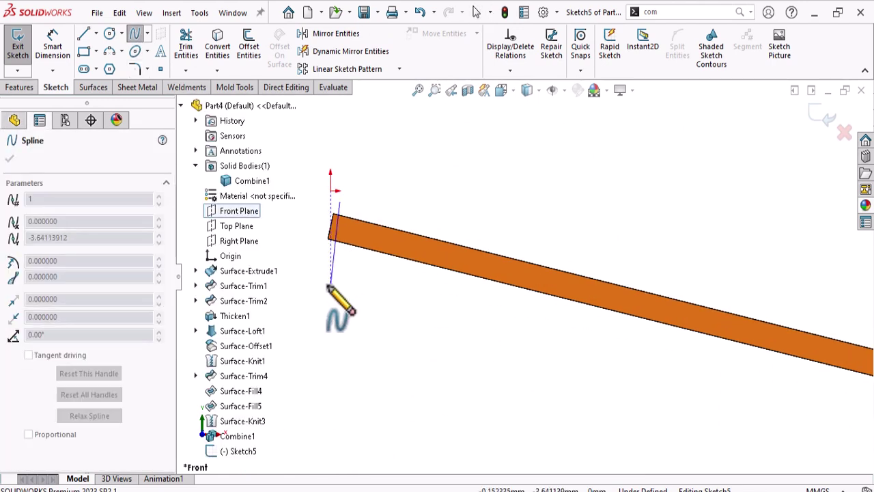
right_click(337, 293)
left_click(349, 295)
Step: Make the spline coincident with the upper corner vertex of the tine tip
scroll(348, 250, "down", 1)
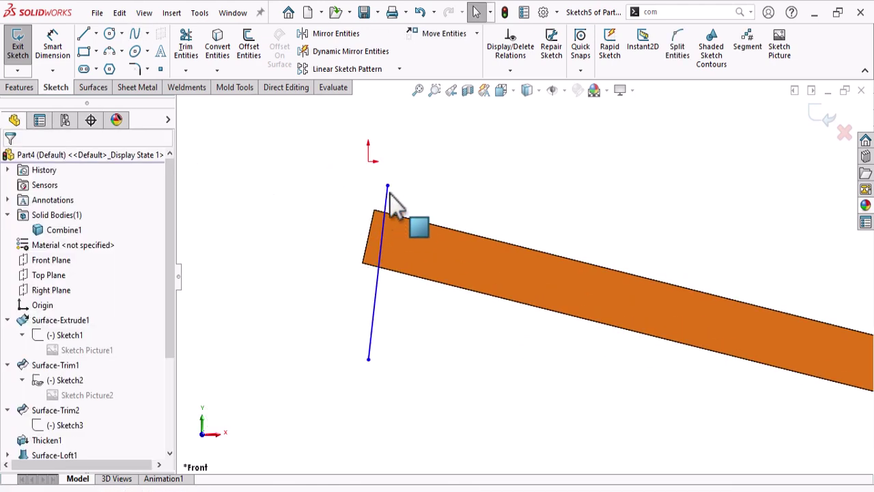
left_click(375, 211)
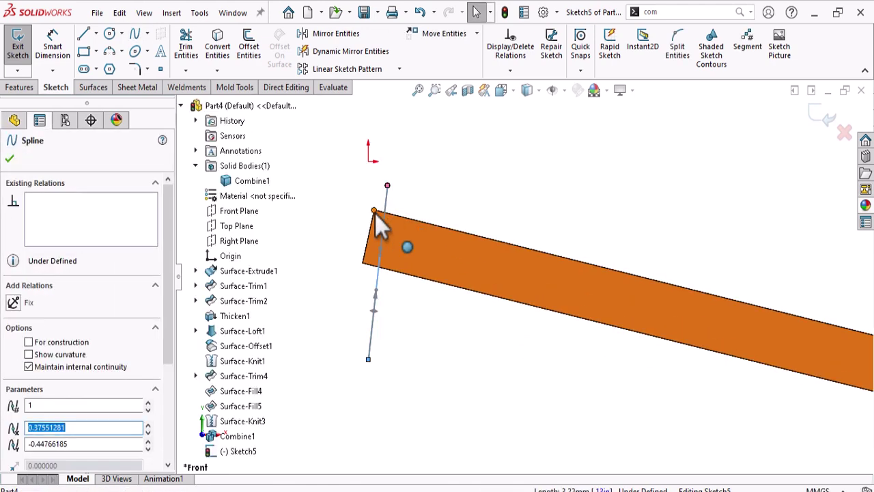
key("Escape")
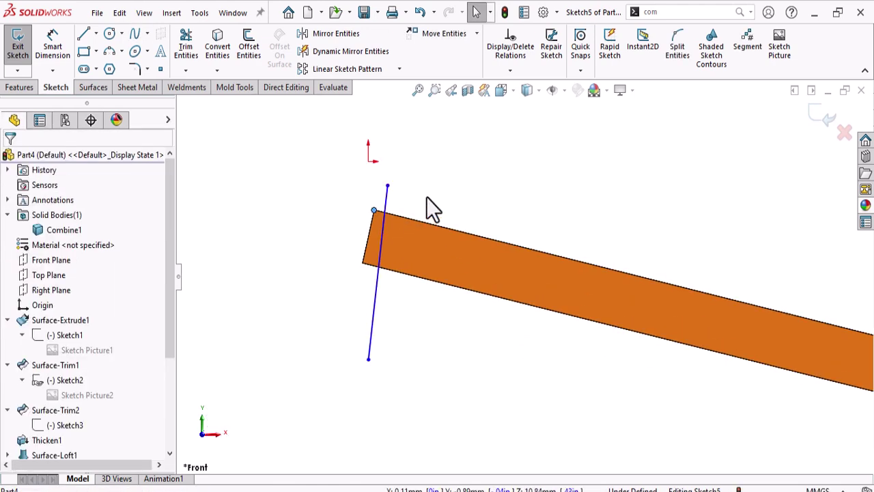
left_click(385, 204, "ctrl")
left_click(425, 145)
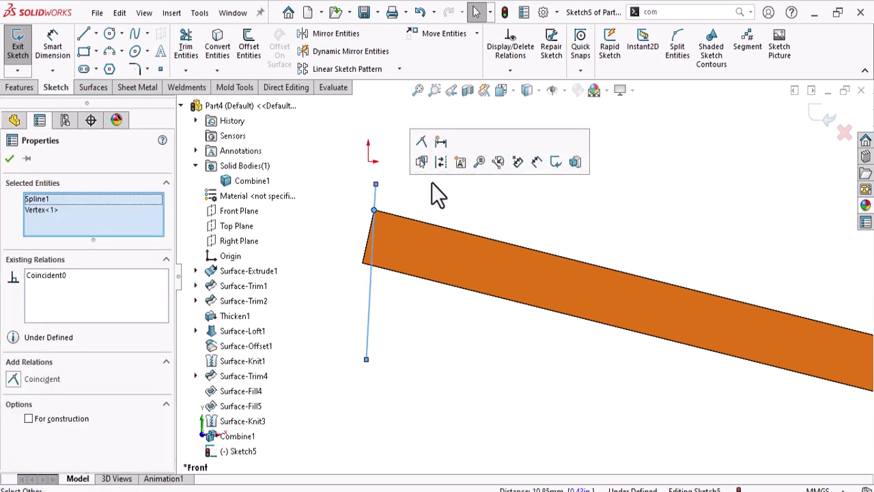
Step: Reshape the spline into a slight curve across the tine tip, placing its lower end at about X 0, Y -3.26 mm
key("Escape")
left_click_drag(367, 359, 388, 341)
left_click_drag(384, 302, 401, 287)
left_click(368, 347)
left_click_drag(365, 190, 395, 172)
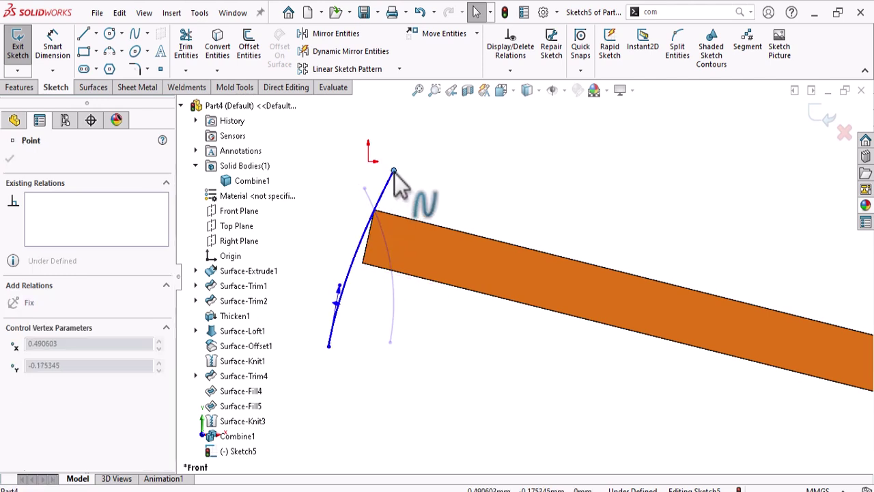
left_click_drag(328, 346, 367, 339)
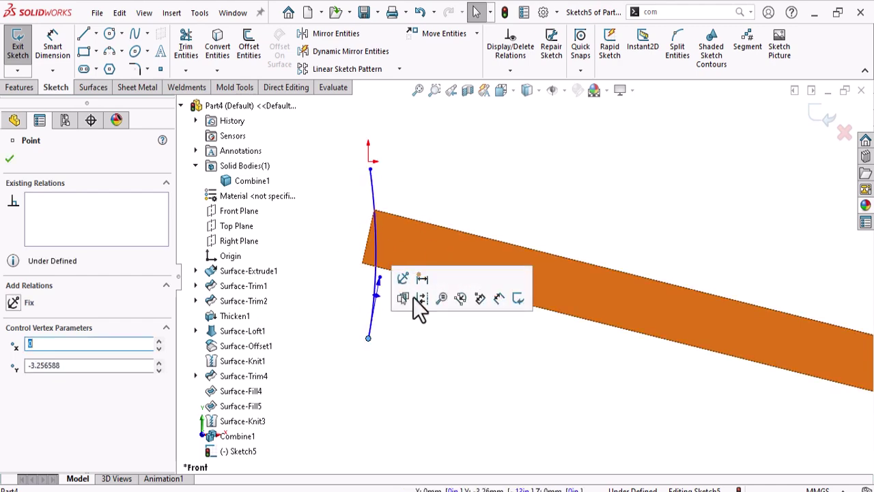
Step: Finish the sketch and cut the tine ends along the spline with an Extruded Cut set to Through All - Both and the cut side flipped
middle_click_drag(325, 329, 398, 335)
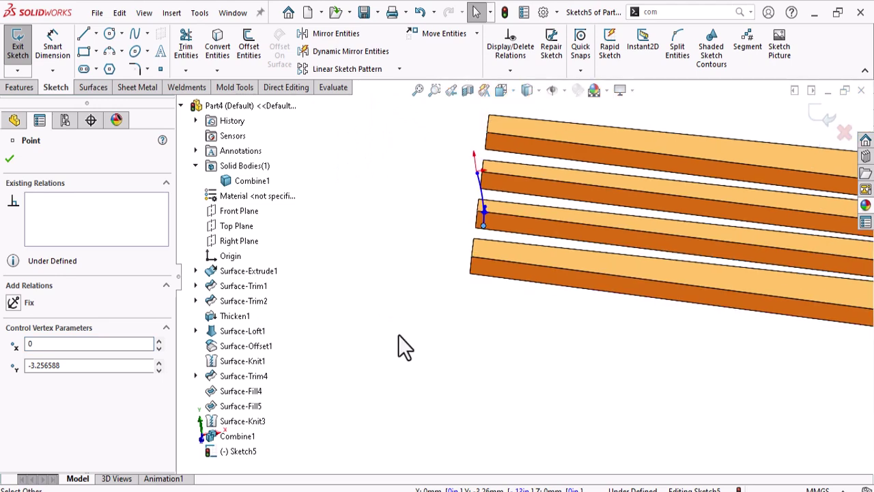
left_click(826, 113)
left_click(19, 88)
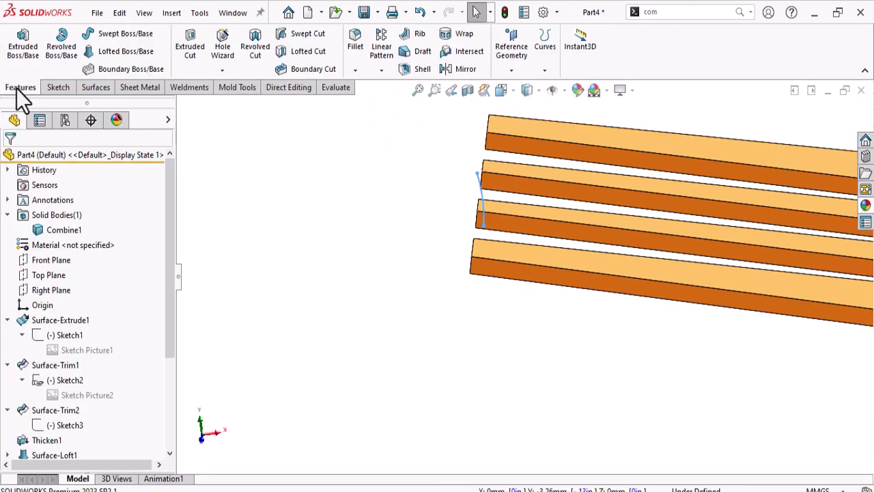
left_click(197, 44)
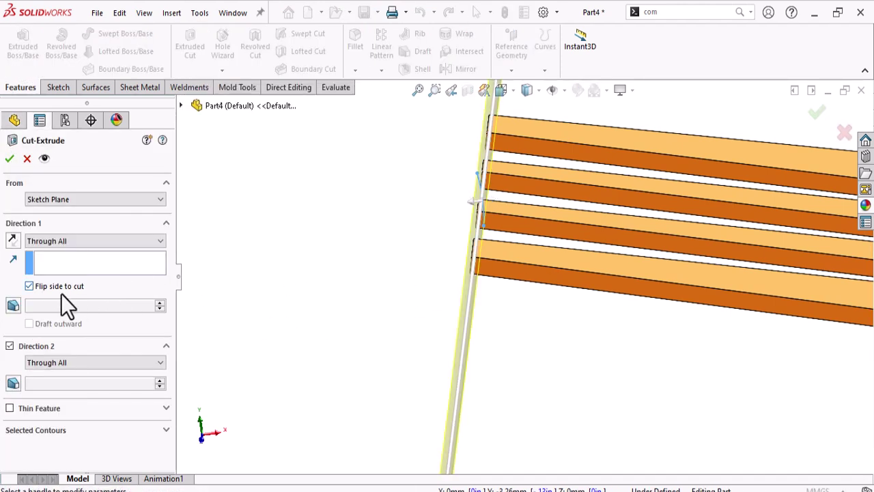
middle_click_drag(316, 272, 481, 250)
left_click(60, 241)
left_click(72, 271)
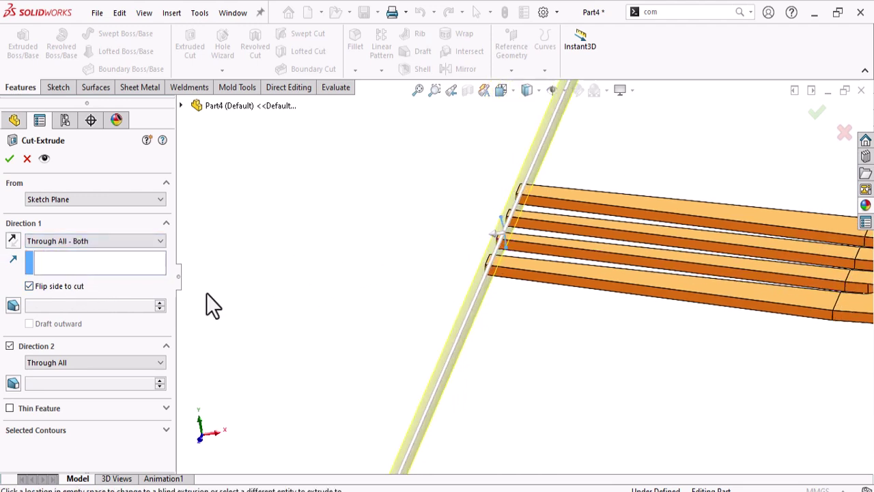
left_click(8, 158)
Step: Examine the cut tine tips and the whole fork from several angles
middle_click_drag(566, 256, 618, 274)
scroll(511, 287, "down", 3)
scroll(637, 375, "up", 8)
mouse_move(648, 372)
middle_mouse_down()
mouse_move(654, 247)
mouse_move(649, 381)
middle_mouse_up()
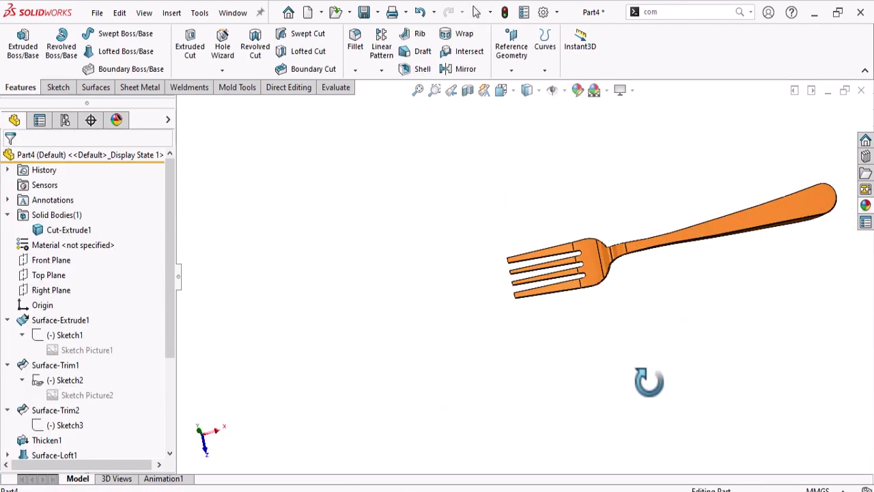
scroll(672, 273, "down", 4)
scroll(546, 327, "up", 2)
scroll(639, 233, "down", 1)
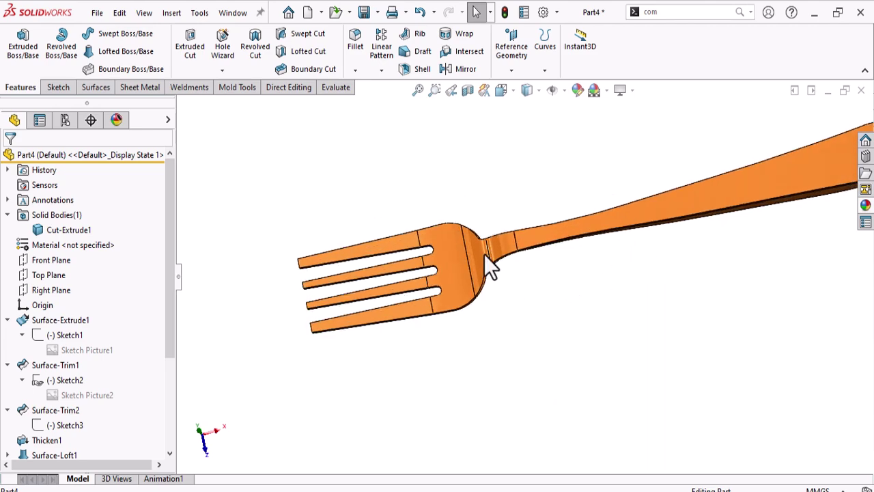
scroll(481, 276, "down", 3)
scroll(635, 196, "up", 2)
scroll(574, 333, "up", 4)
middle_click_drag(572, 334, 601, 250)
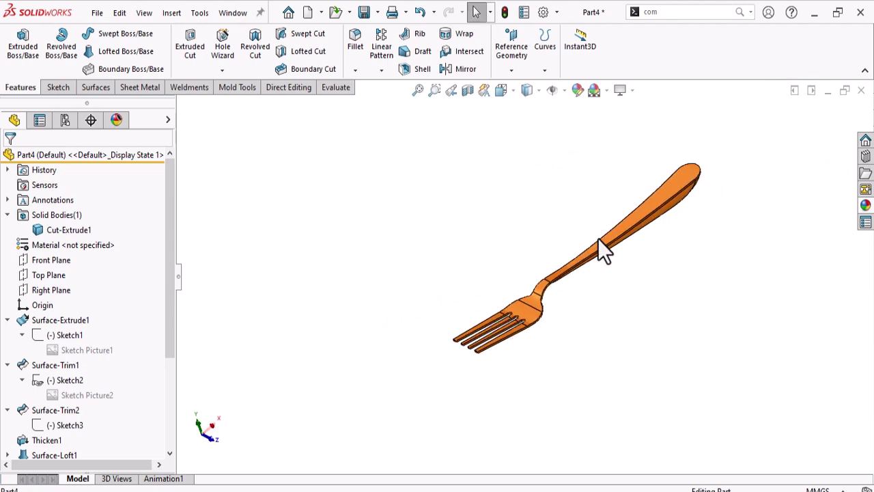